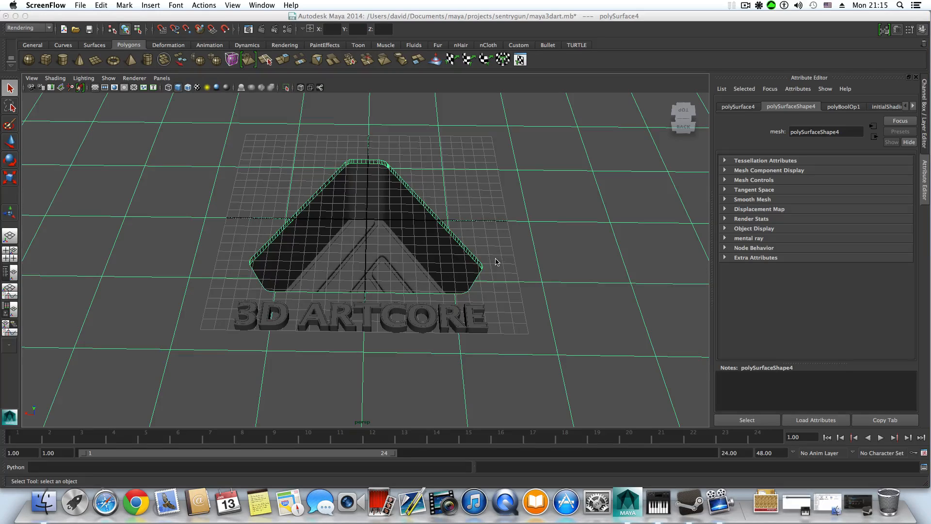
Step: Switch to the Polygons menu set and separate the 3D ARTCORE text mesh into individual letter objects
left_click(273, 326)
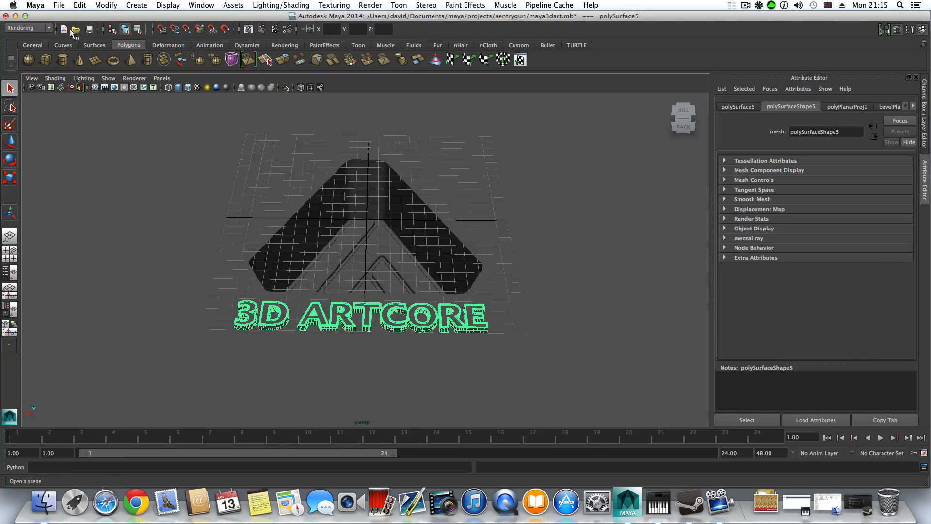
left_click(31, 28)
left_click(33, 44)
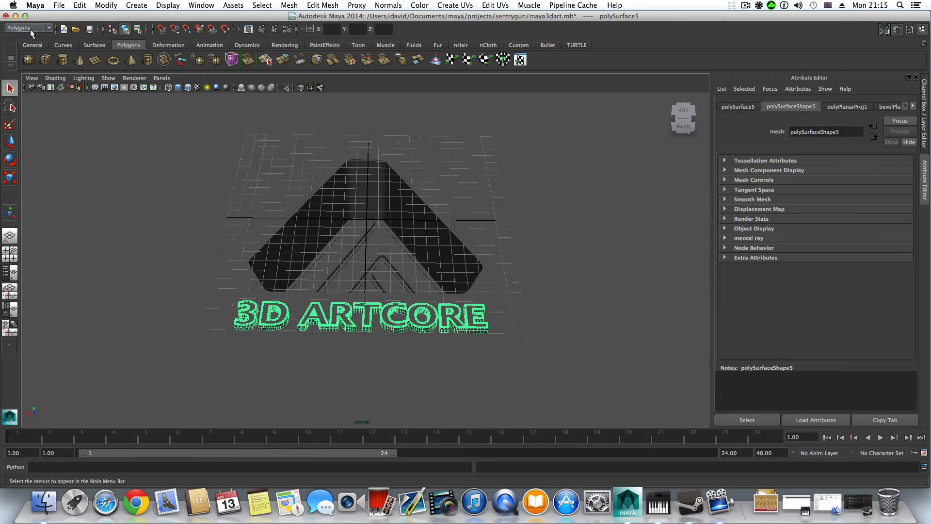
left_click(291, 5)
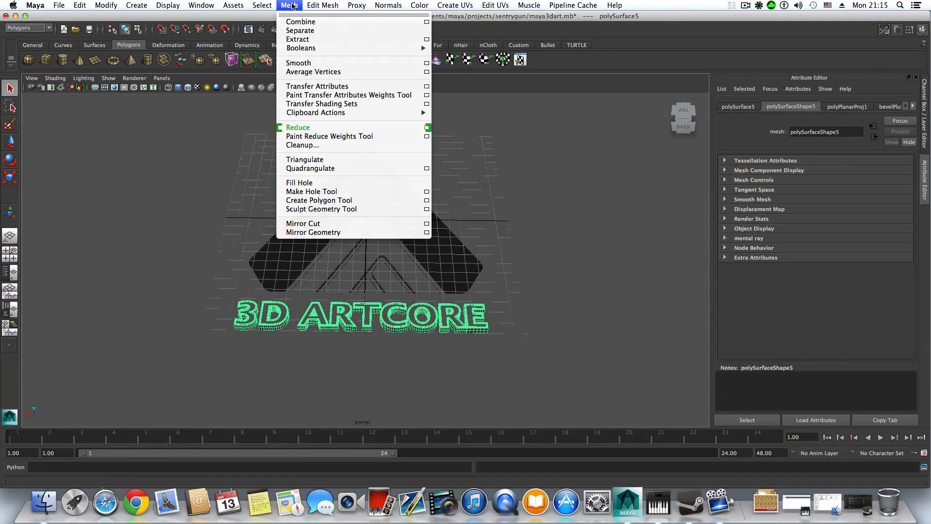
left_click(296, 30)
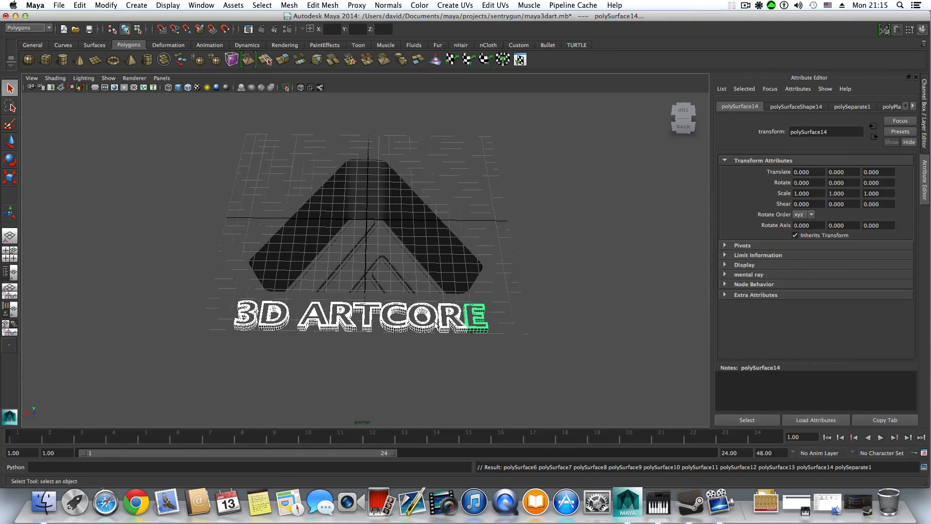
Step: Select letters of the ARTCORE text one at a time to check that each is a separate object
left_click(443, 323)
left_click(426, 323)
left_click(403, 324)
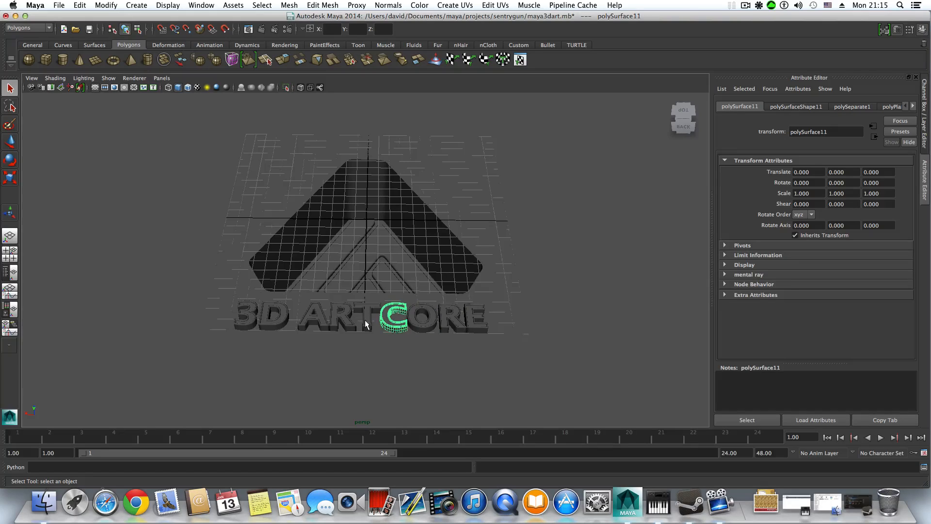
left_click(366, 324)
left_click(347, 324)
left_click(320, 324)
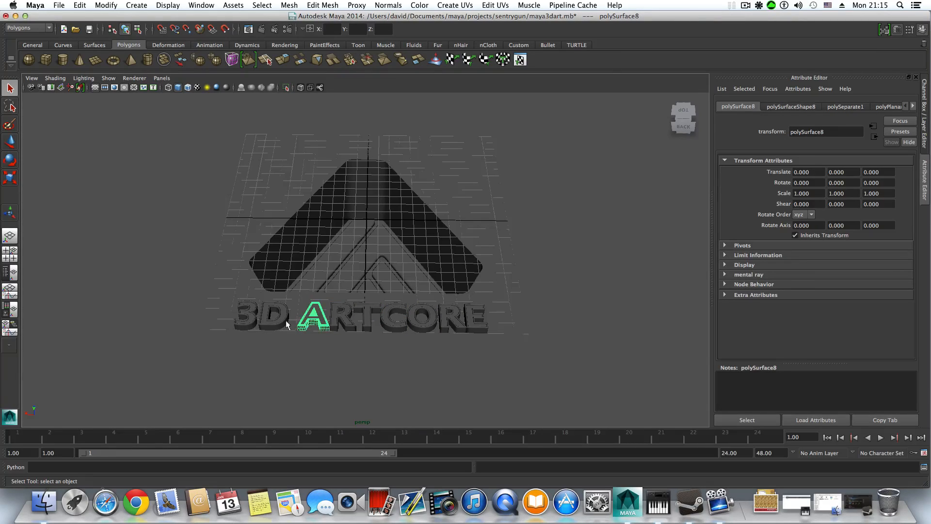
left_click(274, 325)
Step: Group the 3 and D characters of the text together
left_click(250, 326)
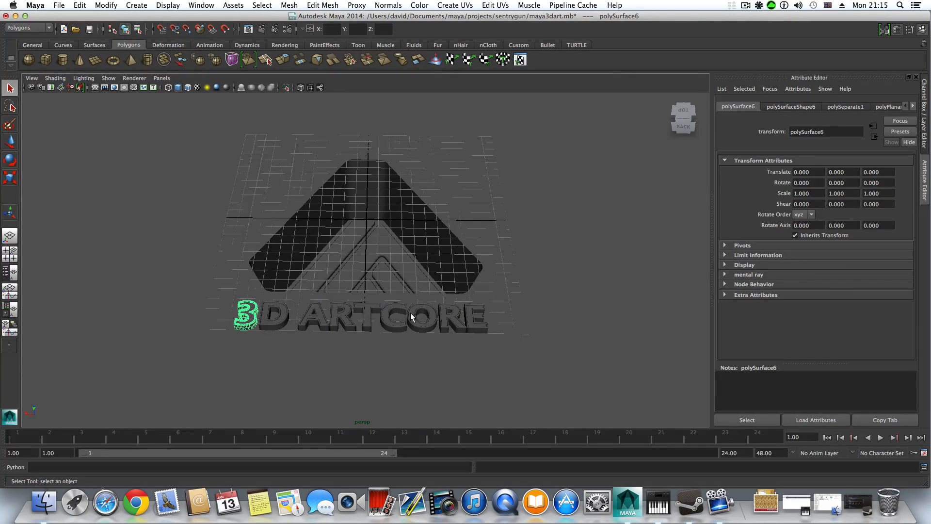
left_click(277, 324, "shift")
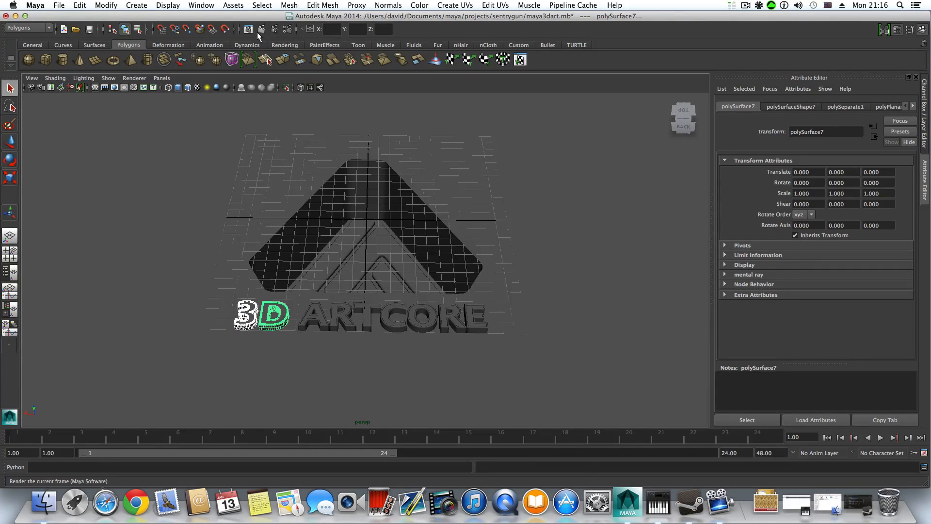
key("ctrl+g")
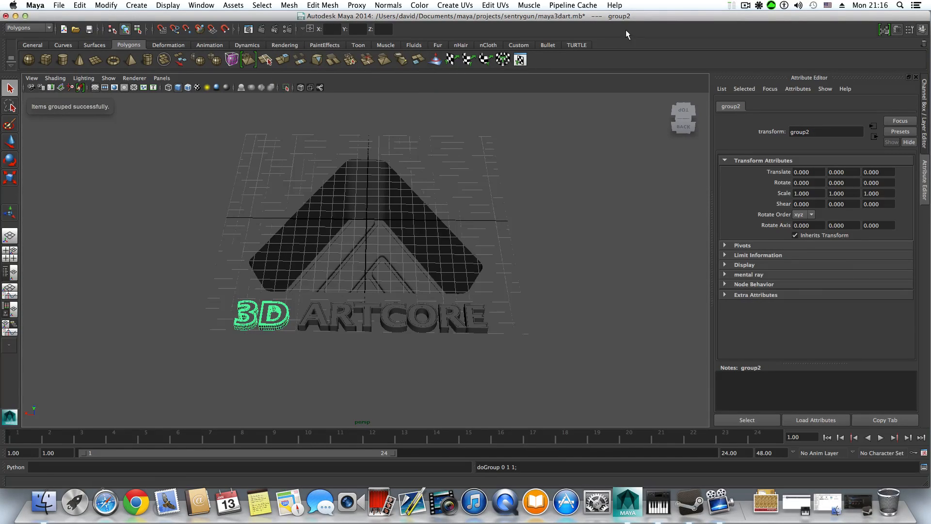
Step: Move the grouped 3D characters about 0.064 along the X axis, slightly closer to the word ARTCORE
left_click(7, 147)
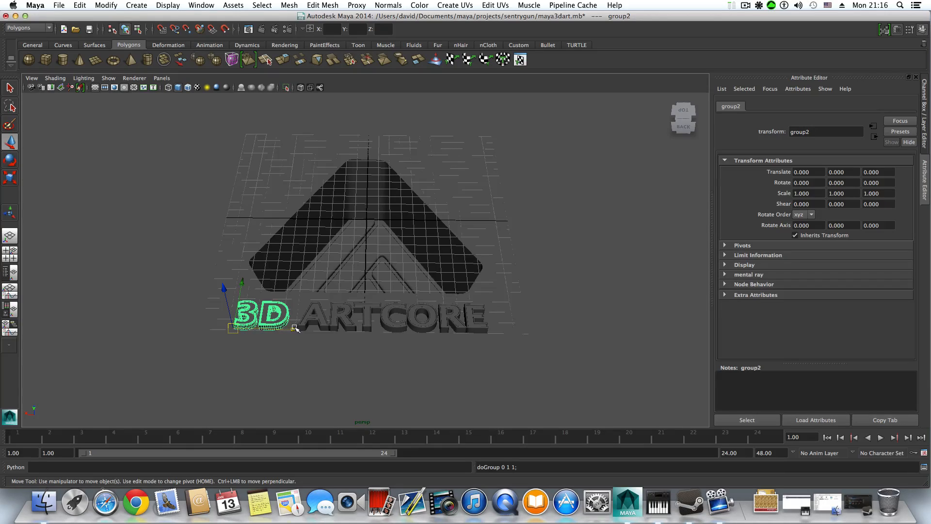
left_click_drag(295, 331, 295, 331)
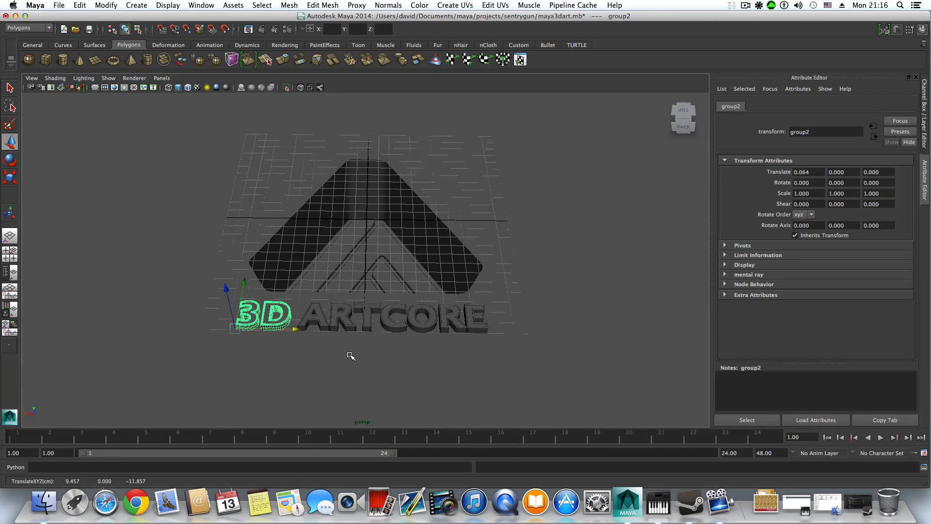
scroll(351, 361, "up", 5)
scroll(417, 319, "down", 4)
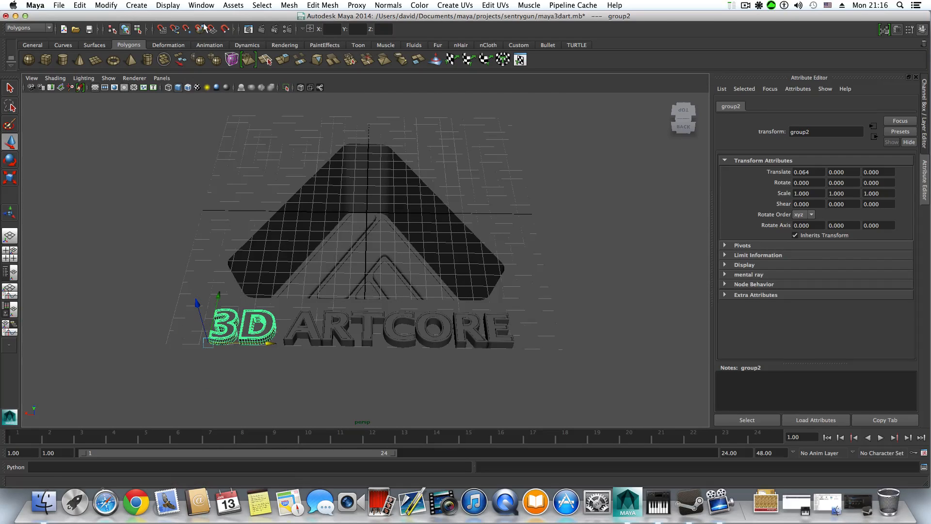
left_click(210, 7)
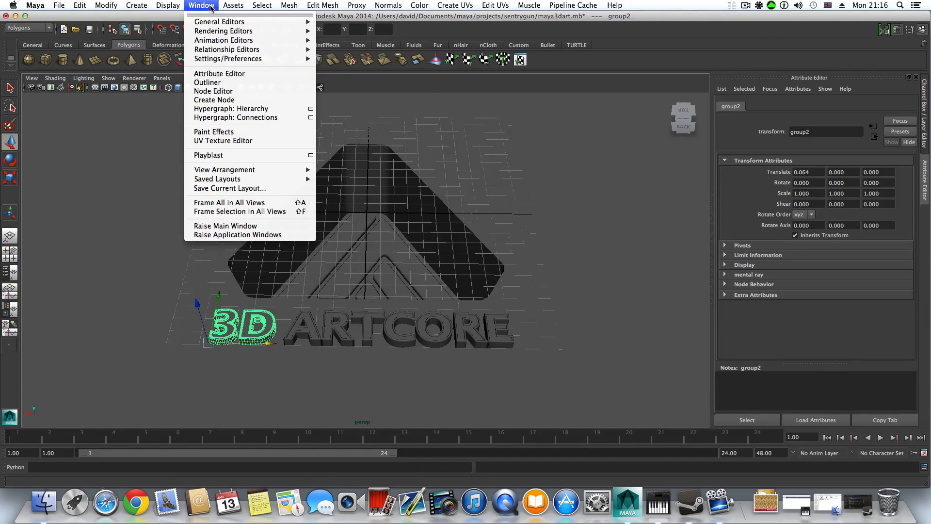
left_click(210, 6)
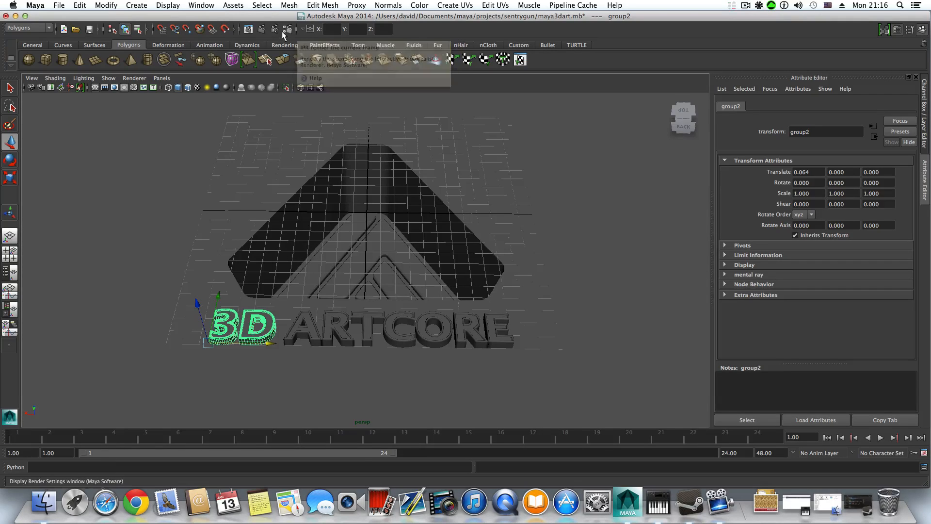
left_click(286, 30)
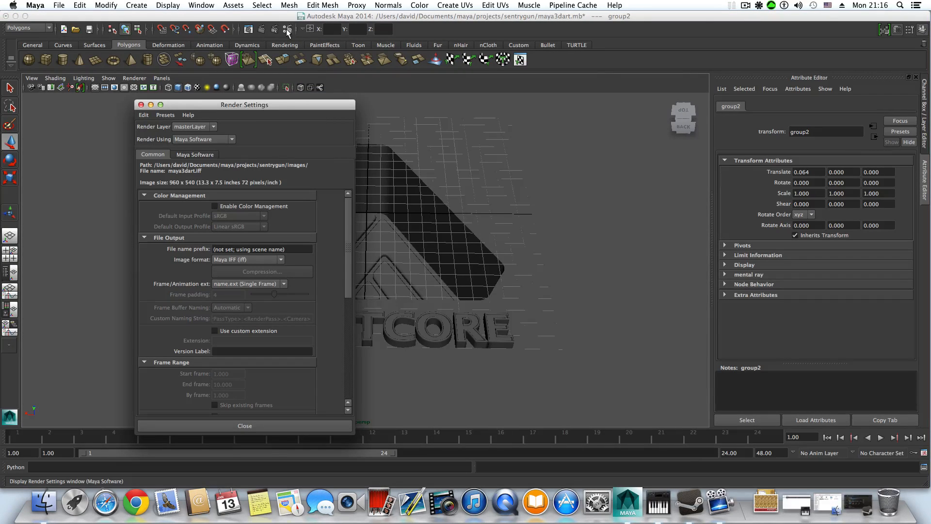
left_click(141, 105)
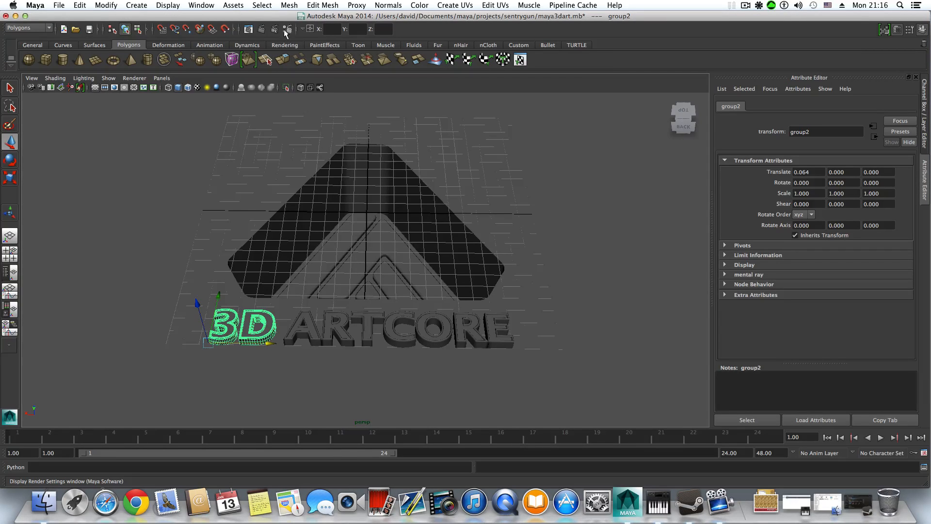
Step: Open the Render Settings and check in the Plug-in Manager whether the mental ray plug-in Mayatomr.bundle is set to Loaded and Auto load
left_click(286, 30)
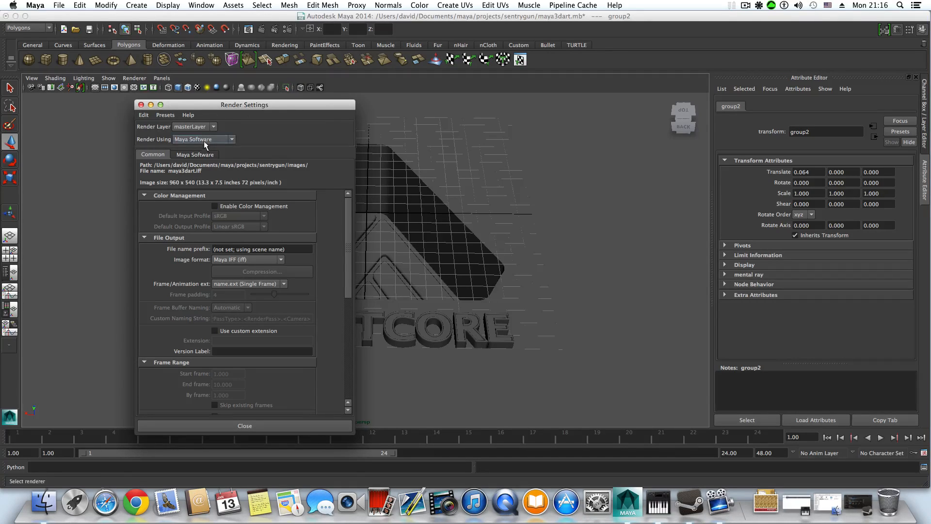
left_click(187, 140)
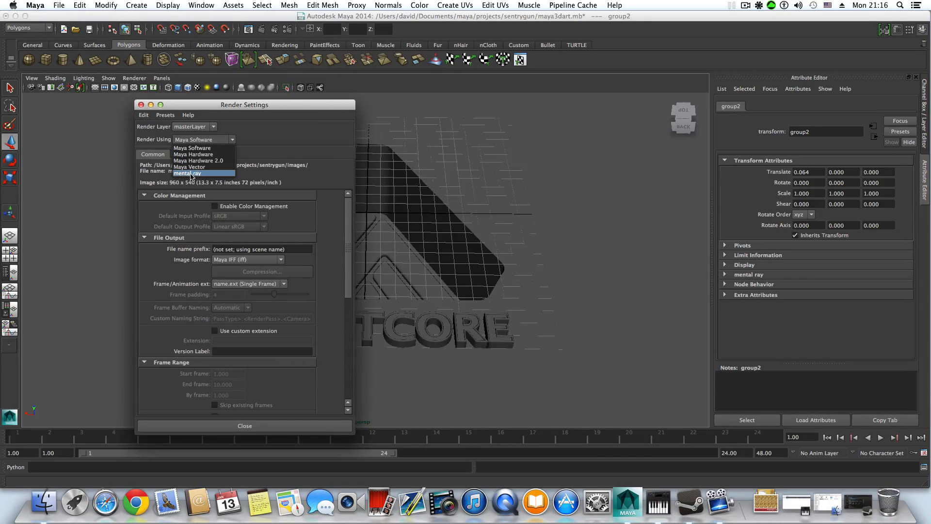
left_click(194, 4)
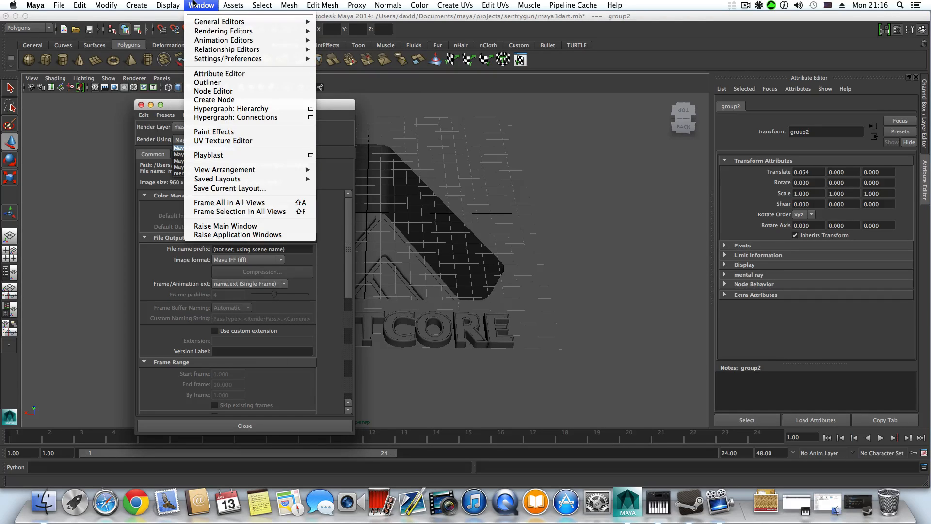
mouse_move(298, 61)
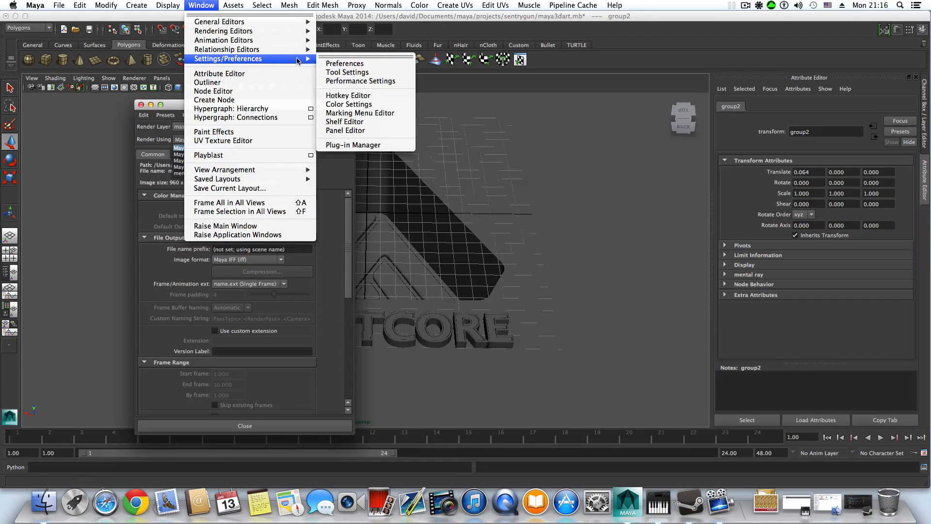
left_click(357, 145)
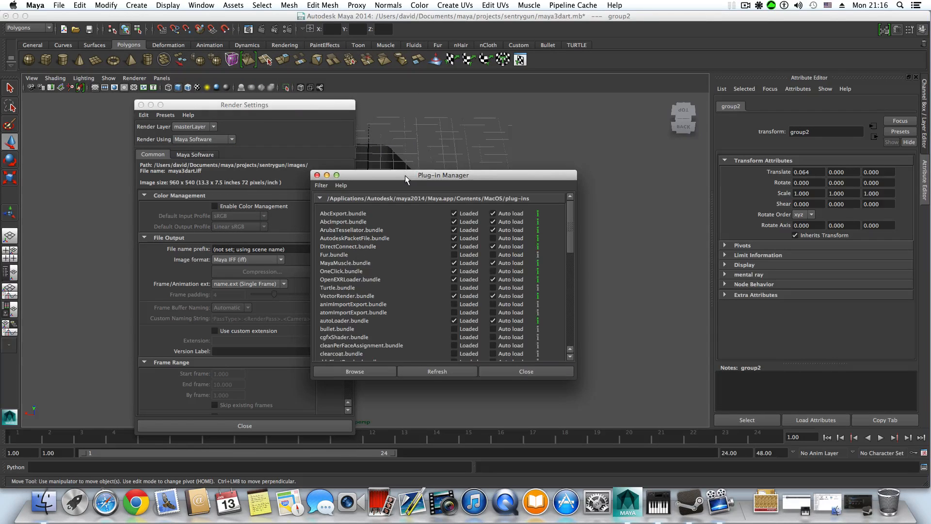
left_click_drag(434, 133, 452, 110)
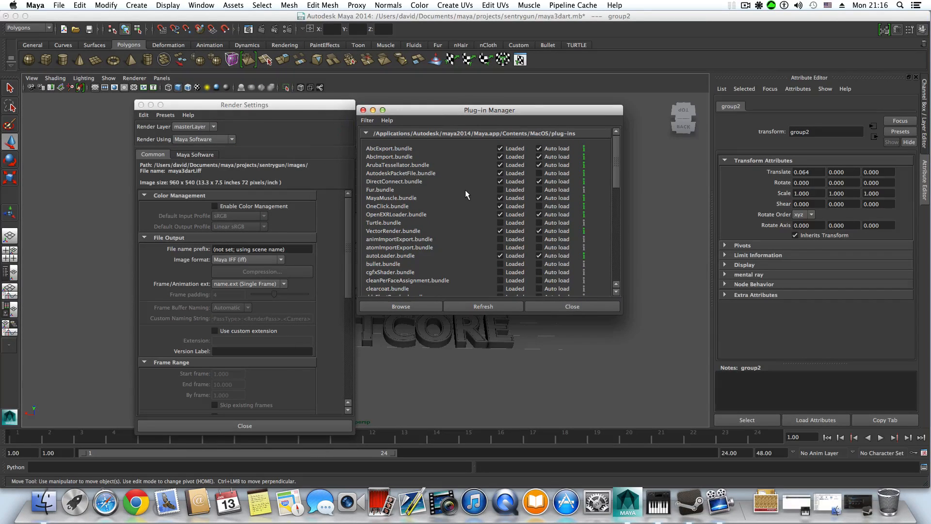
scroll(465, 194, "down", 2)
scroll(465, 190, "down", 10)
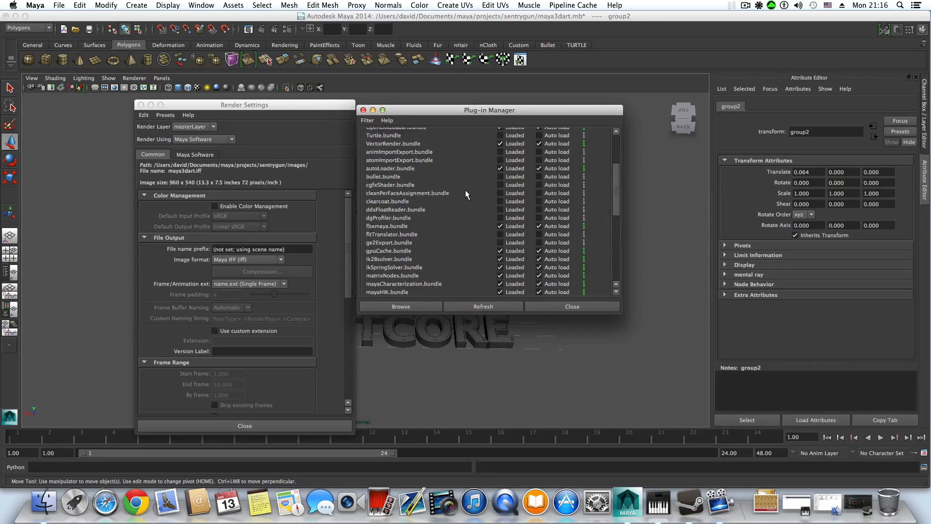
scroll(465, 199, "down", 4)
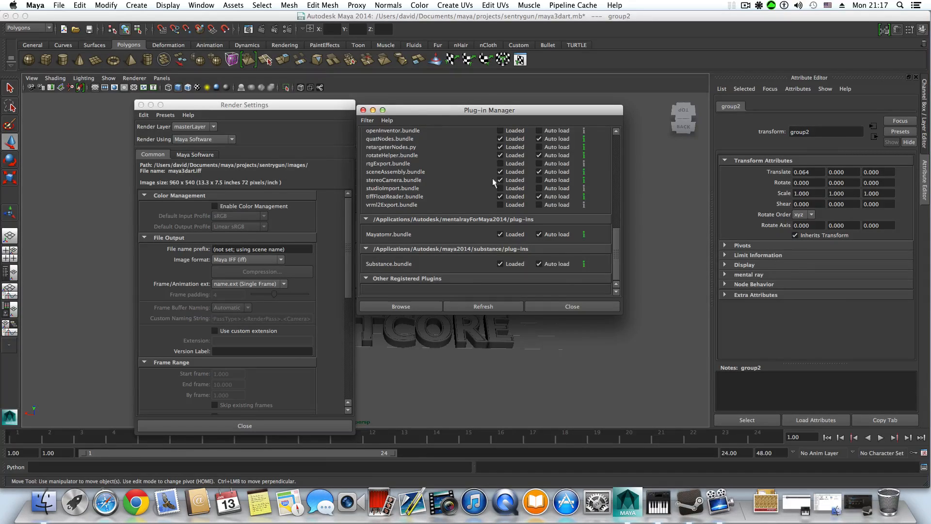
left_click(567, 309)
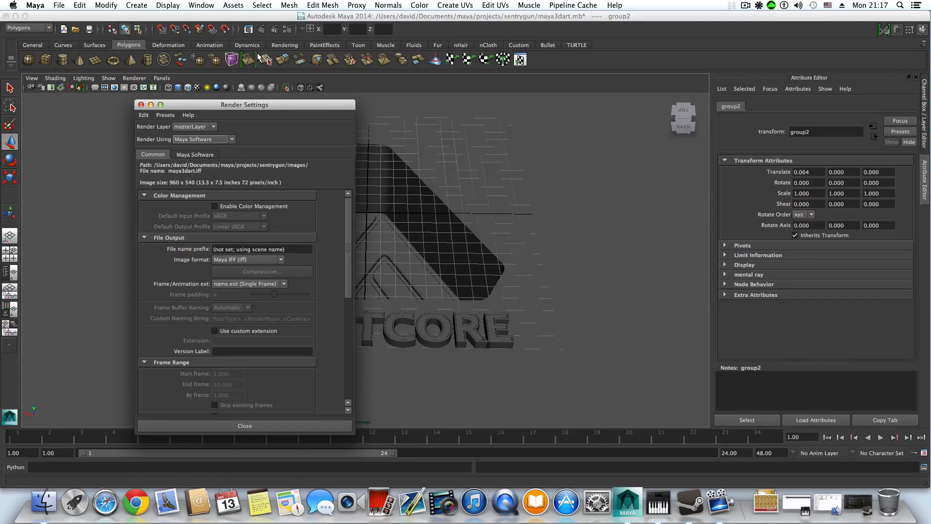
Step: Set the renderer to mental ray and disable the default light in the common render options
left_click(203, 140)
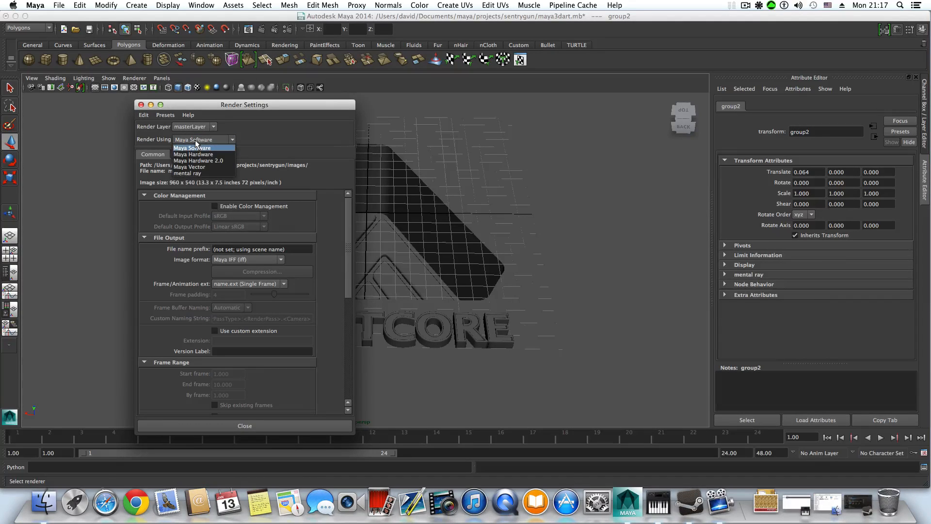
left_click(191, 173)
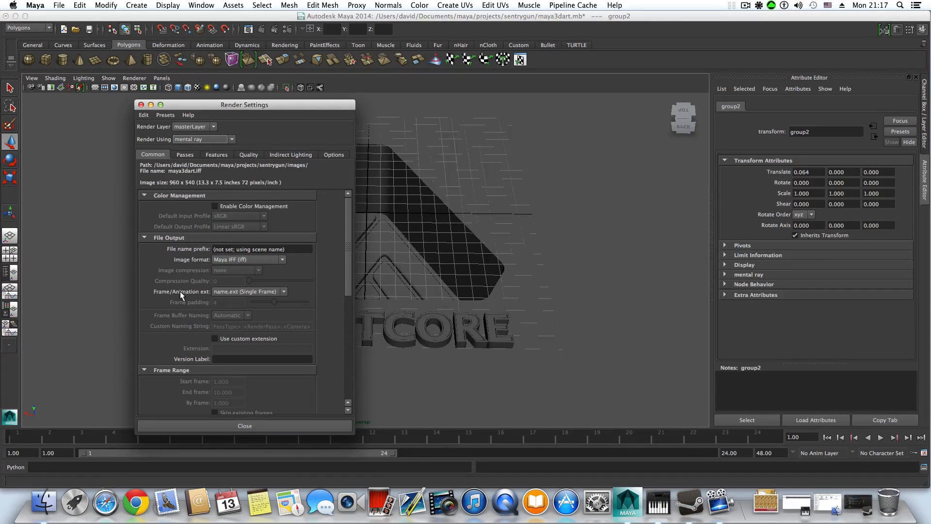
scroll(180, 291, "down", 5)
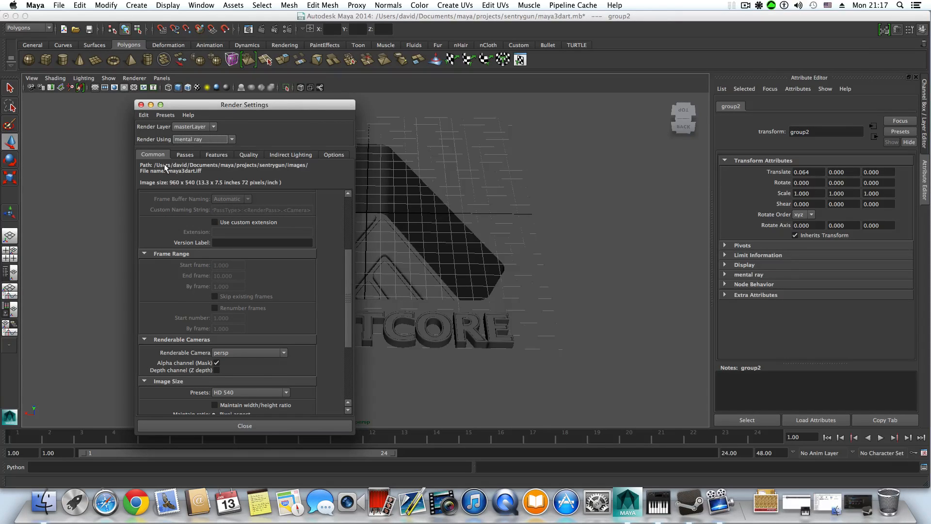
scroll(195, 286, "down", 4)
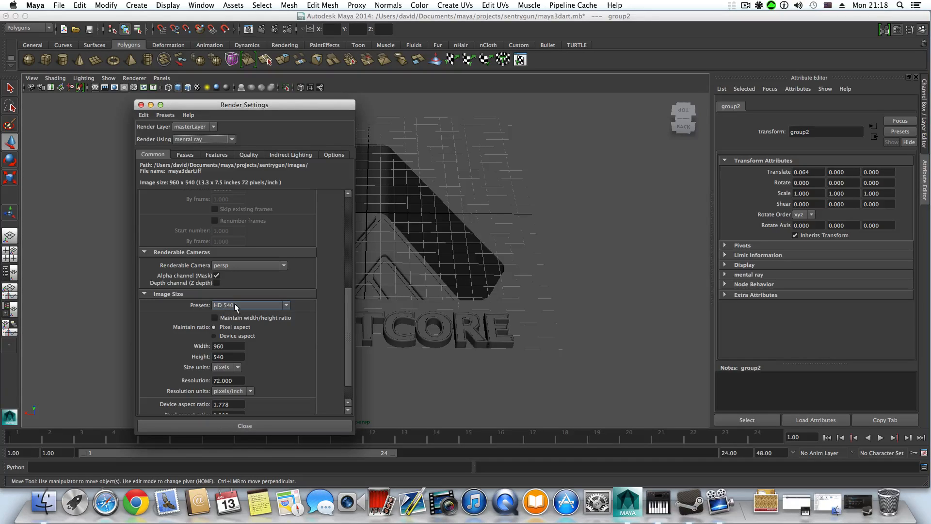
scroll(216, 331, "down", 2)
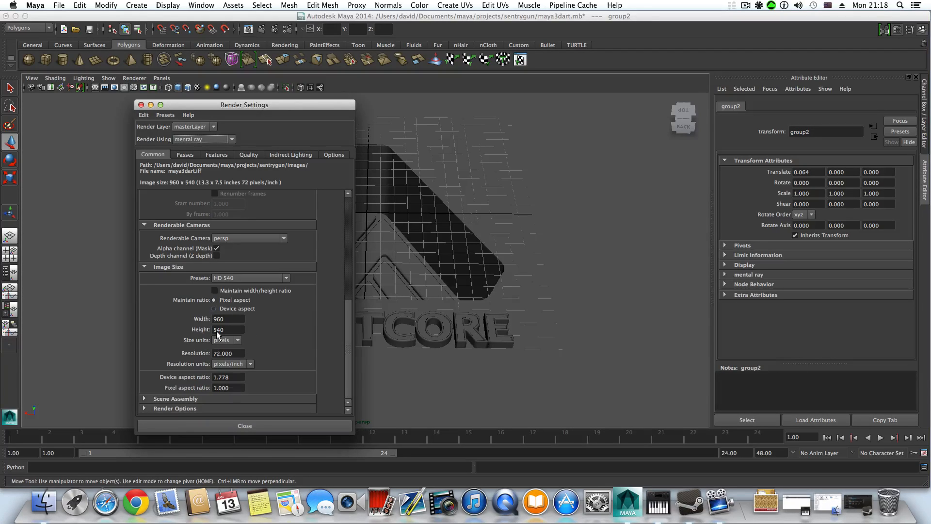
left_click(174, 407)
scroll(173, 354, "down", 5)
left_click(236, 345)
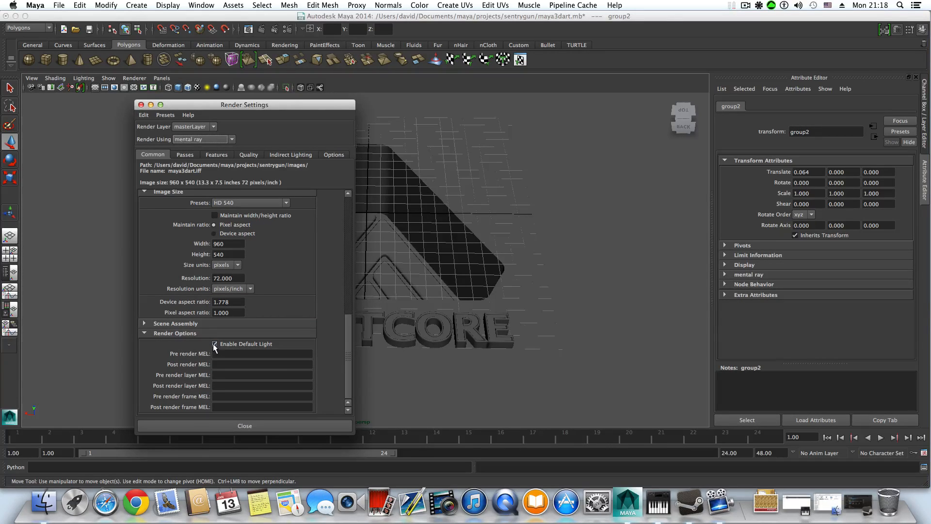
left_click(215, 345)
Step: Set the mental ray quality sampling mode to Legacy Sampling Mode
left_click(182, 154)
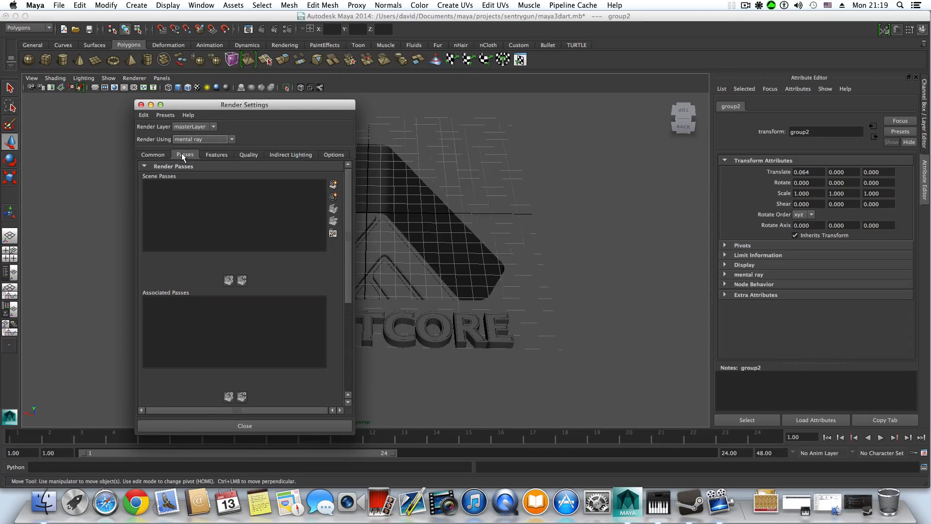
left_click(247, 154)
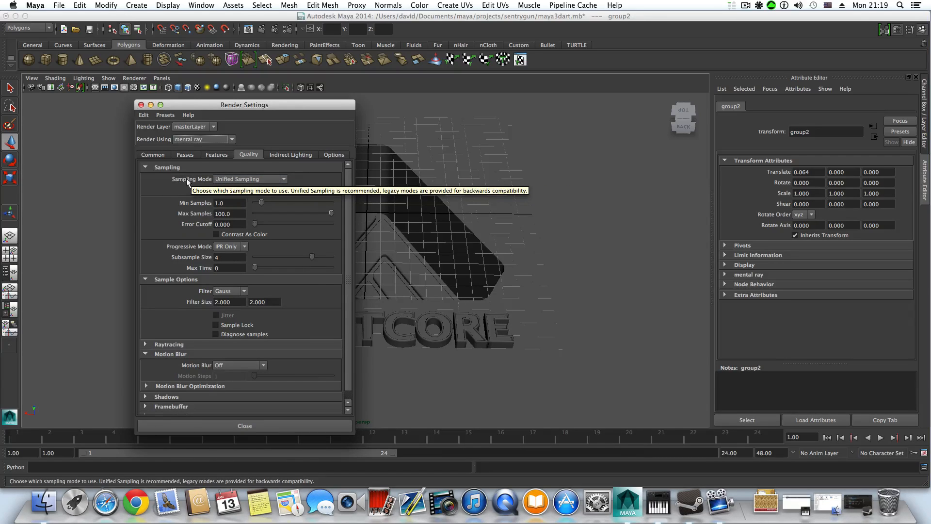
left_click(233, 180)
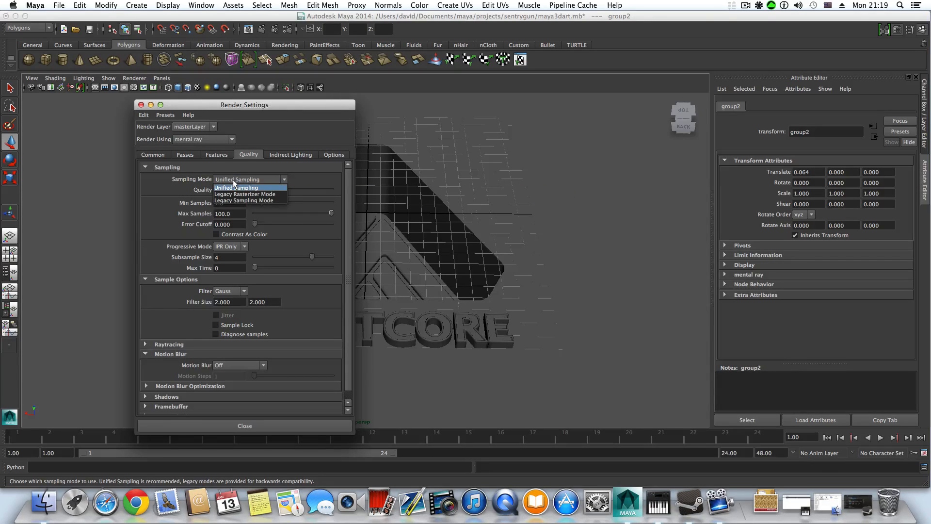
left_click(235, 201)
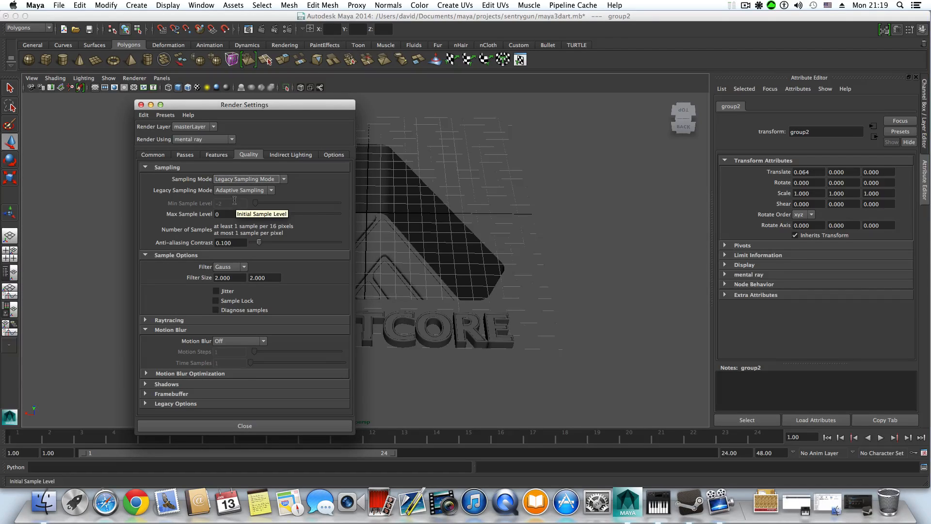
left_click(267, 191)
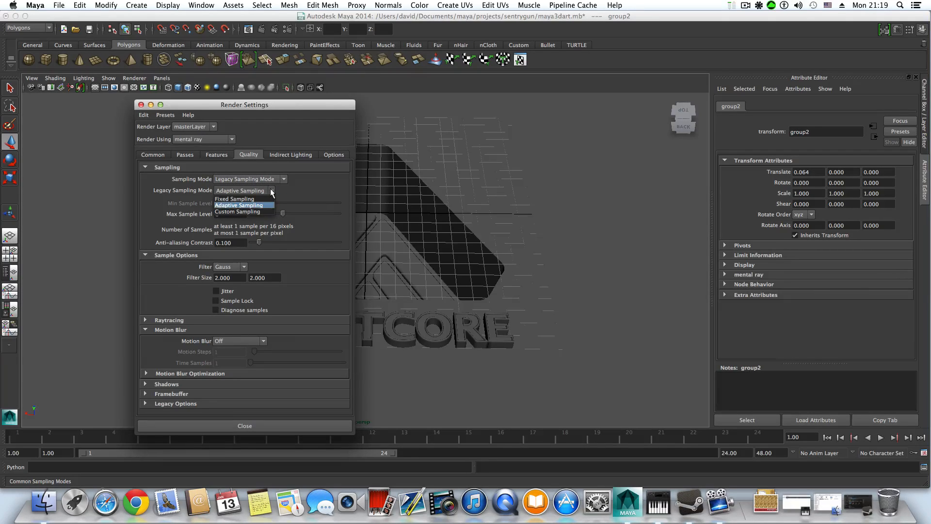
left_click(270, 189)
left_click(284, 178)
left_click(284, 178)
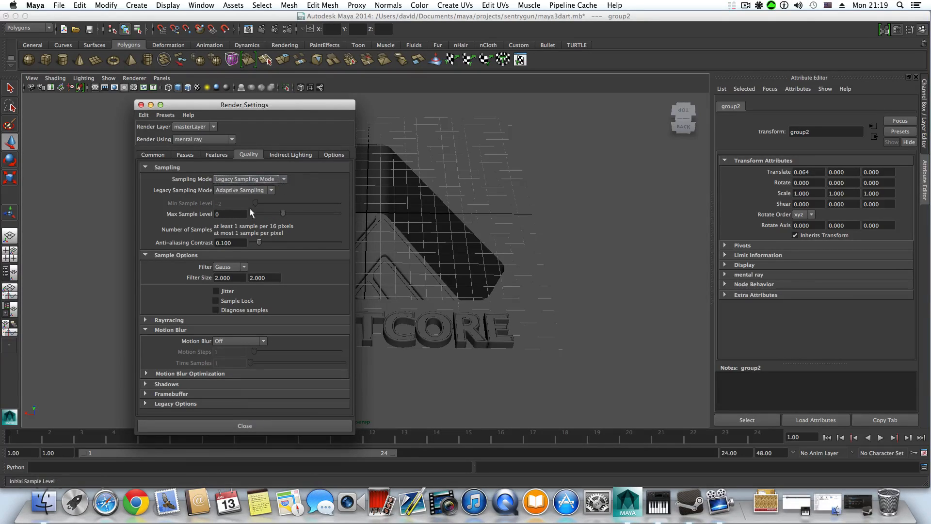
left_click(228, 213)
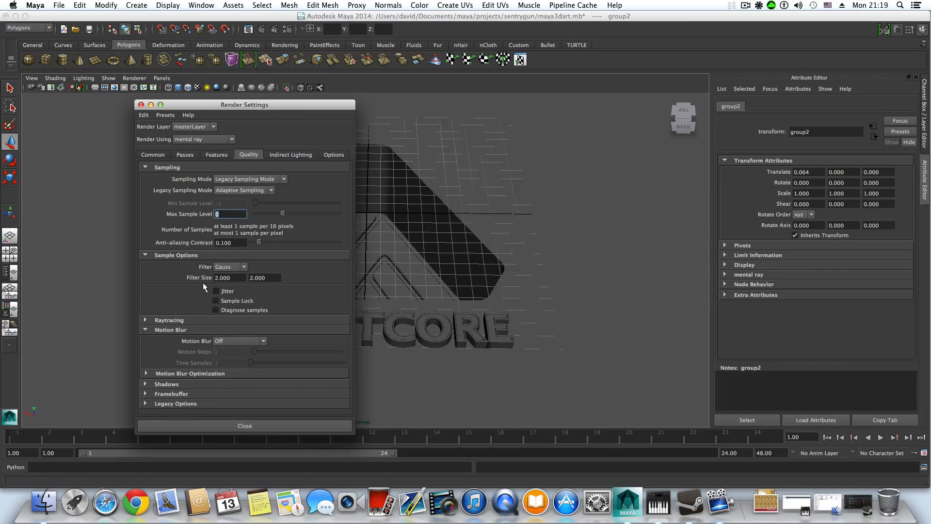
Step: Switch the mental ray sampling mode to Unified Sampling and set its quality to 1.8
left_click(245, 179)
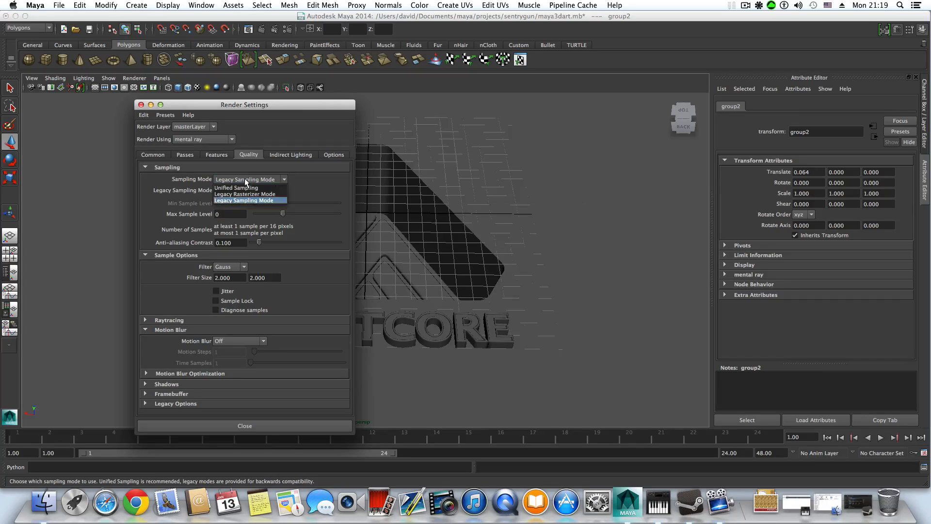
left_click(248, 183)
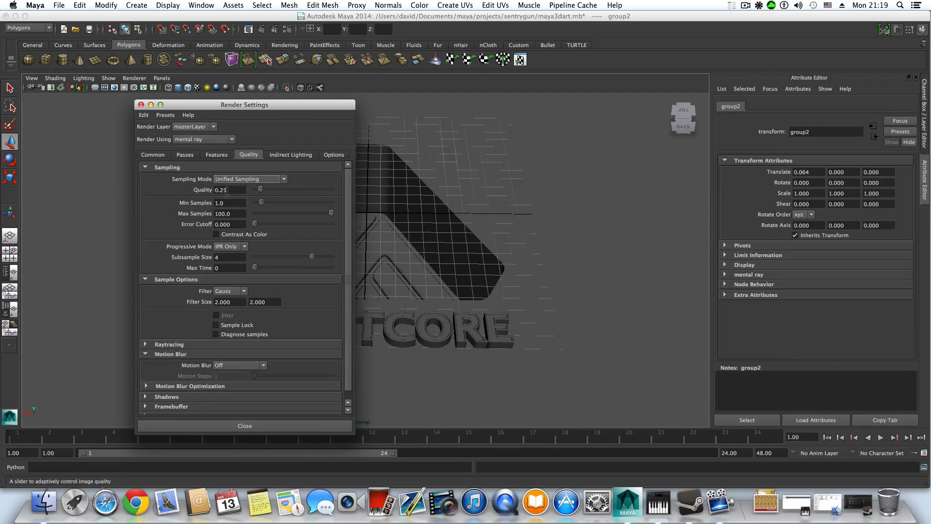
double_click(234, 190)
type("1")
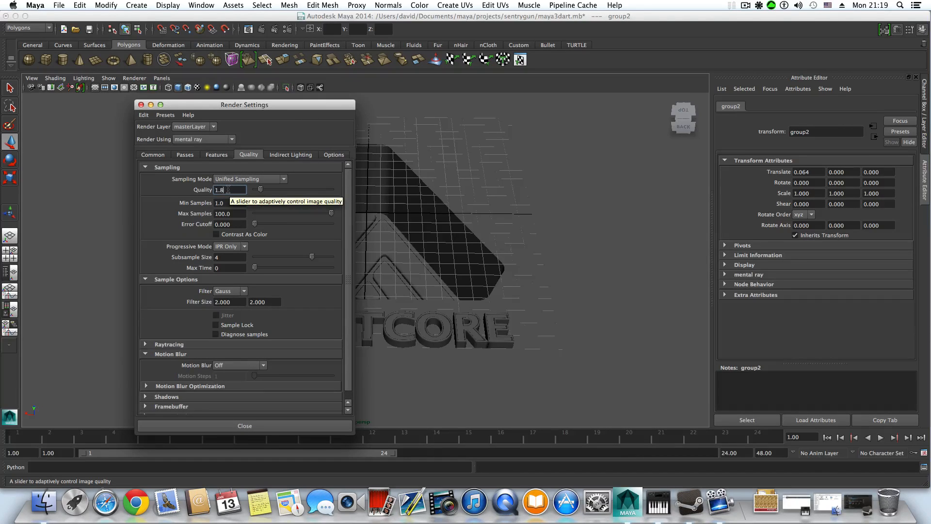
type(".8")
key("Return")
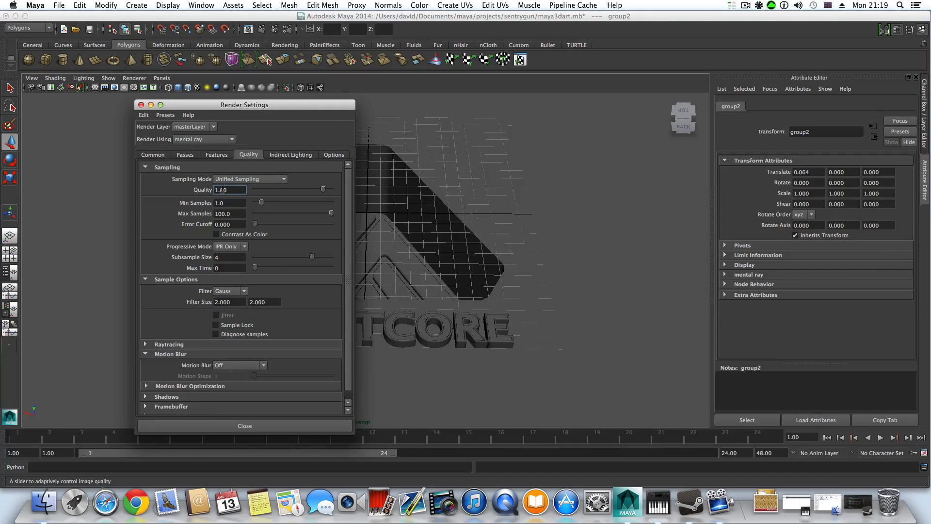
mouse_move(227, 190)
left_mouse_down()
mouse_move(209, 189)
mouse_move(226, 190)
left_mouse_up()
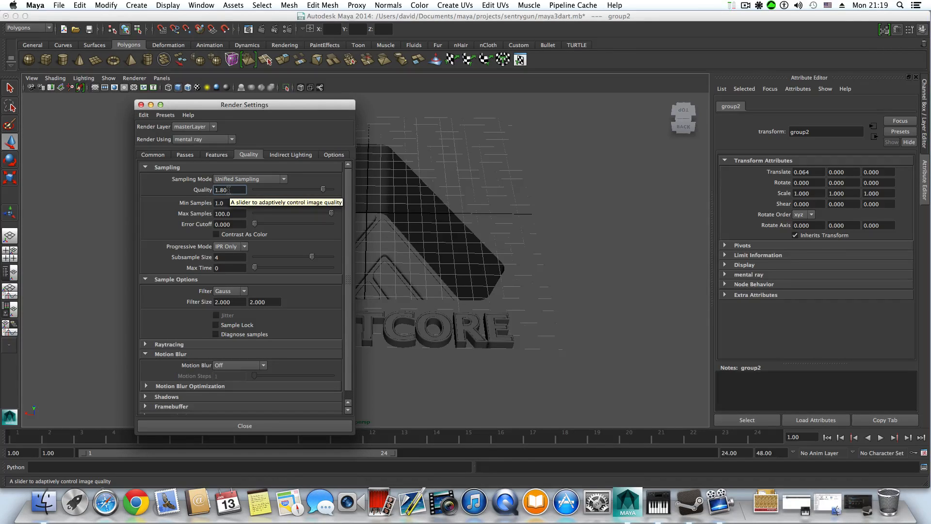
left_click_drag(229, 190, 214, 190)
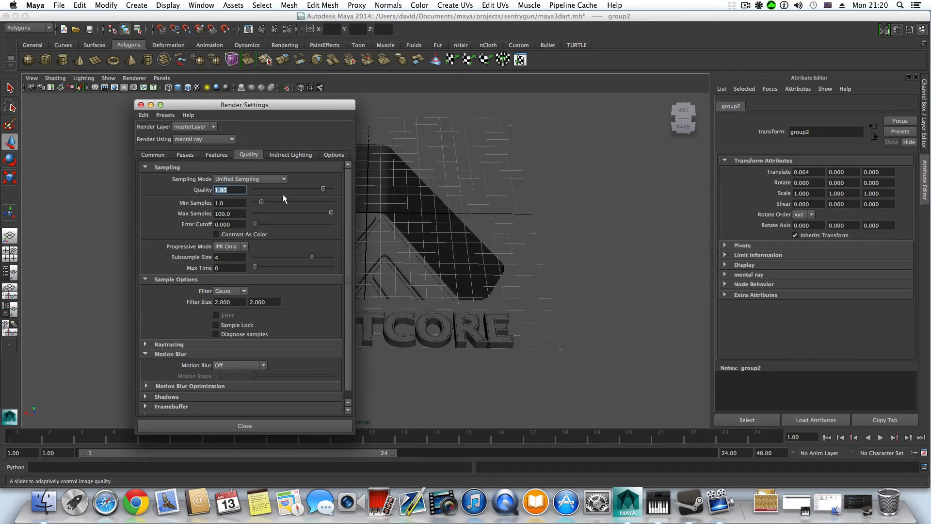
Step: Expand the Raytracing section of the quality settings and examine its reflection, refraction, trace depth, shadow and blur limit values
scroll(201, 322, "down", 1)
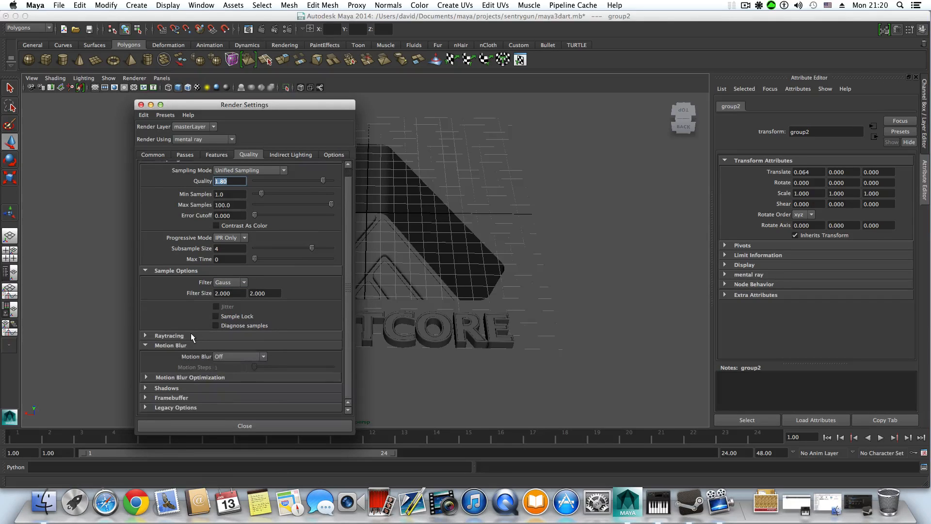
left_click(190, 333)
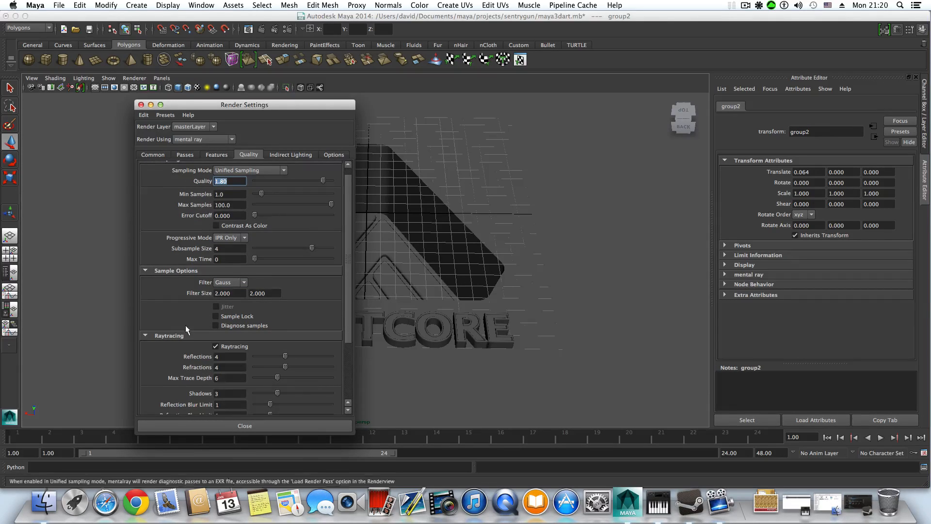
scroll(185, 325, "down", 5)
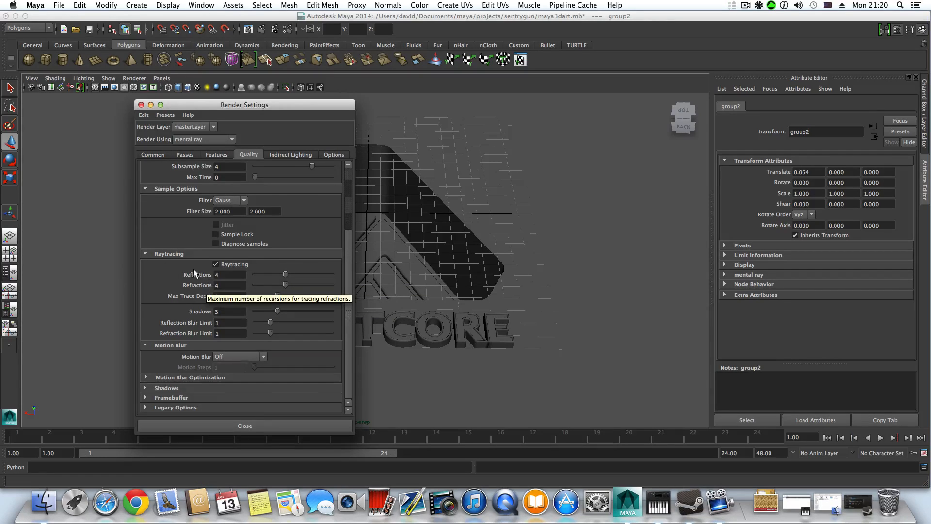
scroll(193, 268, "up", 3)
scroll(214, 348, "down", 2)
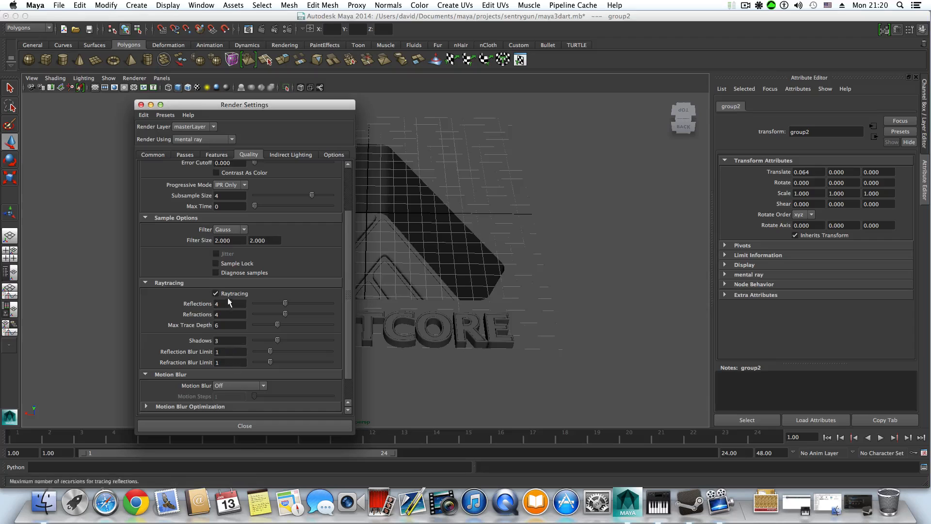
scroll(228, 298, "up", 4)
scroll(272, 382, "up", 1)
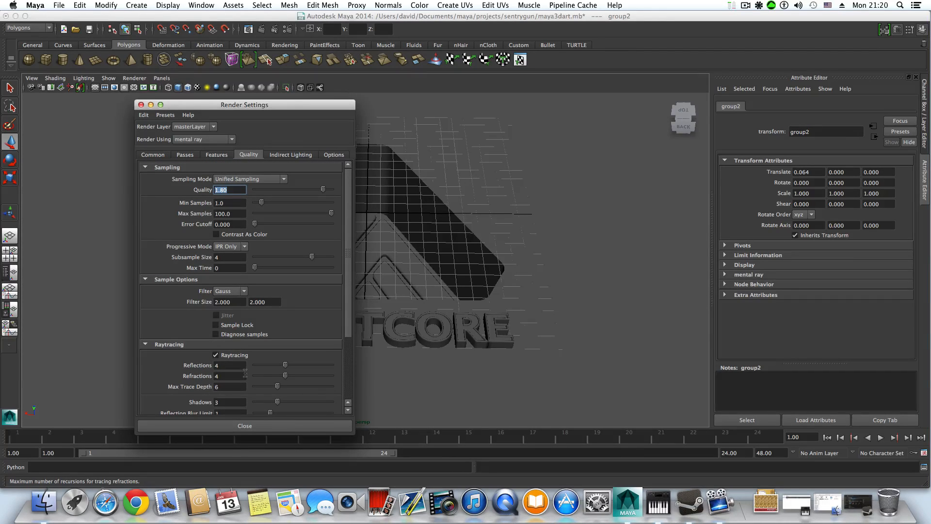
scroll(237, 353, "down", 6)
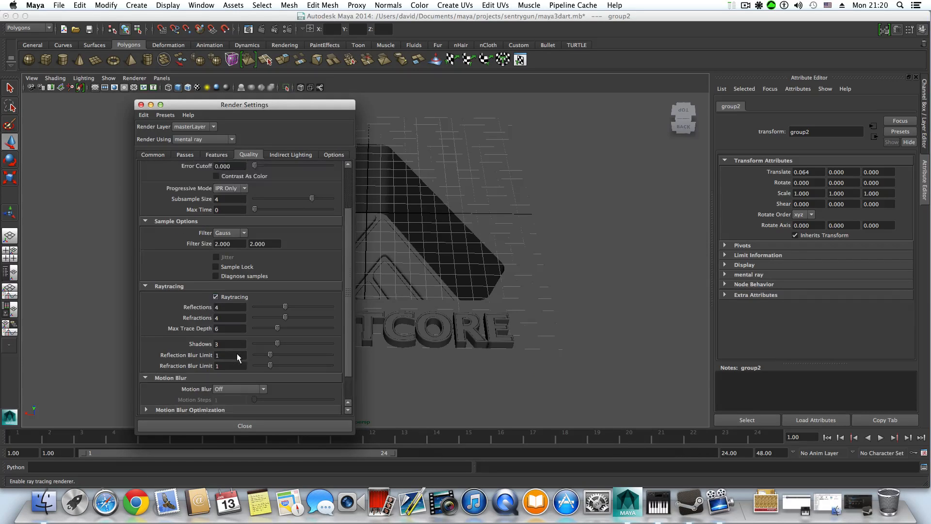
scroll(236, 356, "up", 6)
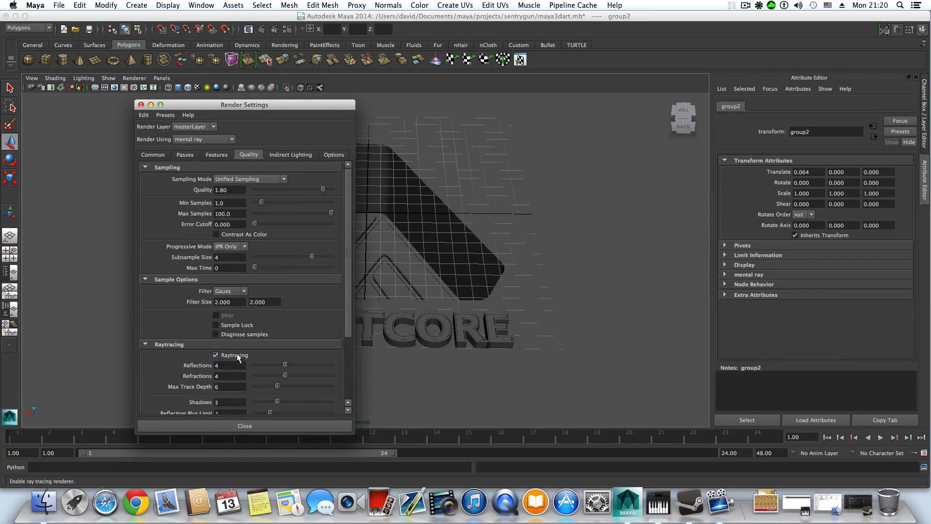
Step: Enable Final Gathering in the indirect lighting settings and close the Render Settings
left_click(290, 155)
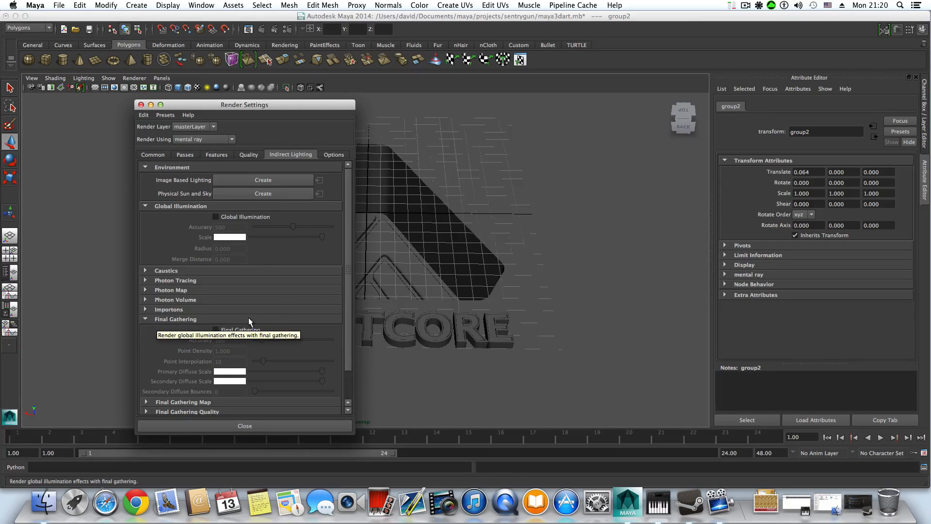
left_click(216, 330)
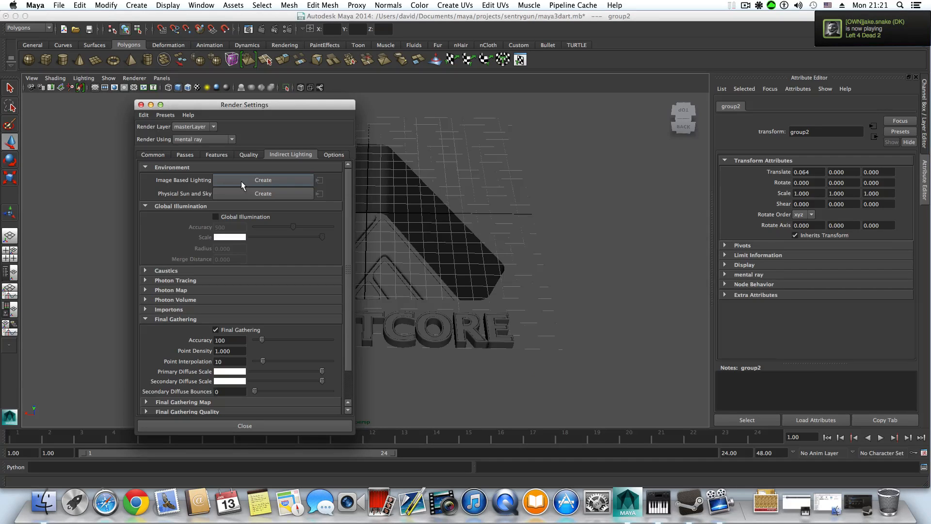
left_click(140, 105)
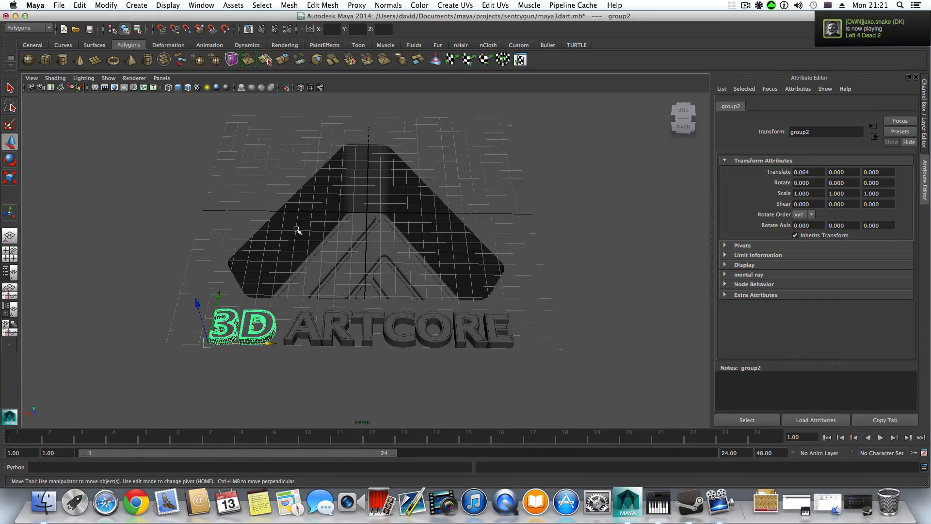
Step: Open the Hypershade and reposition its window so that it clears the Attribute Editor
left_click(204, 6)
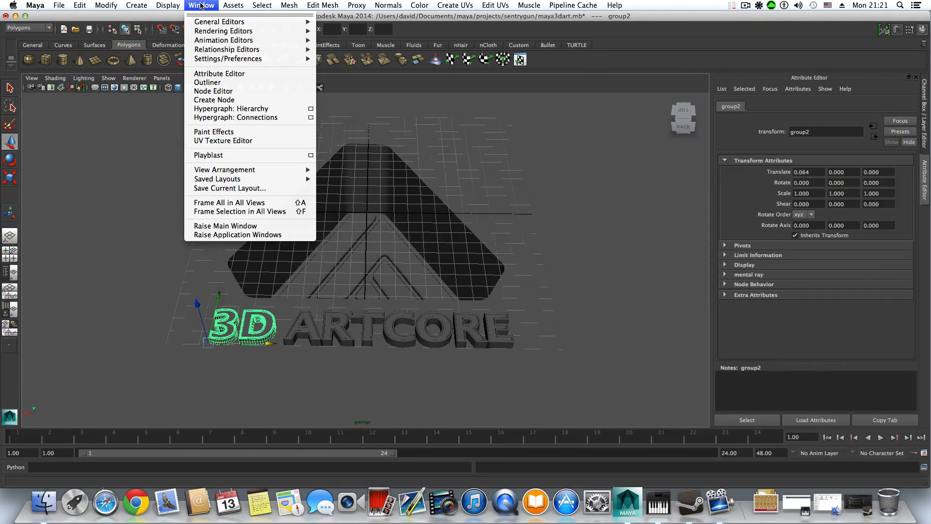
mouse_move(221, 31)
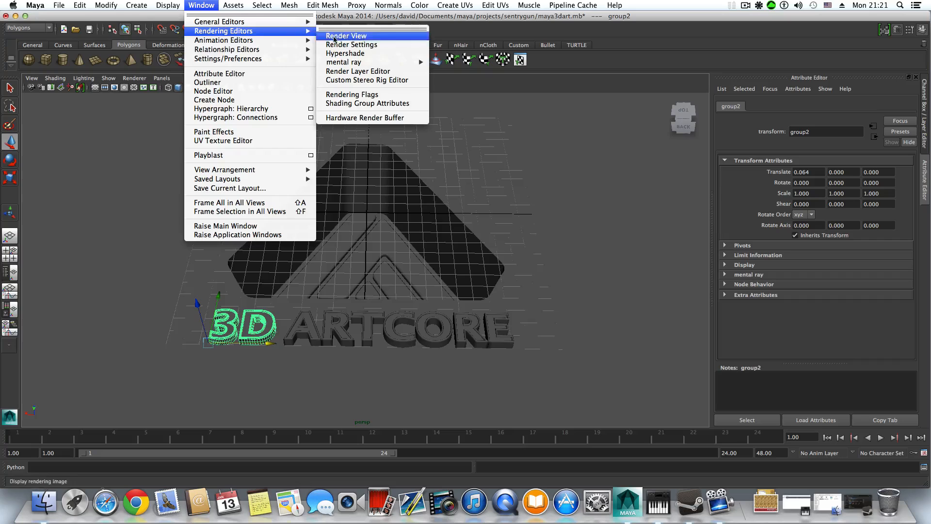
left_click(335, 54)
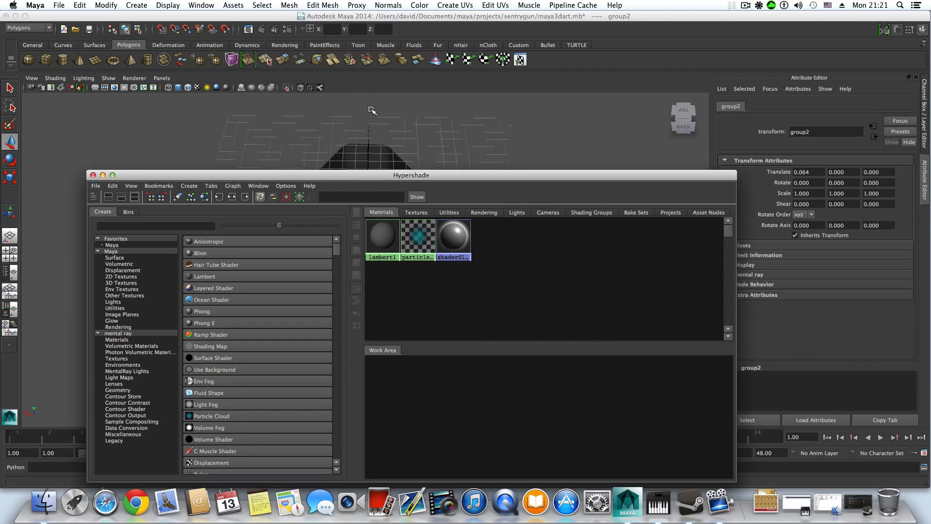
left_click_drag(364, 178, 360, 112)
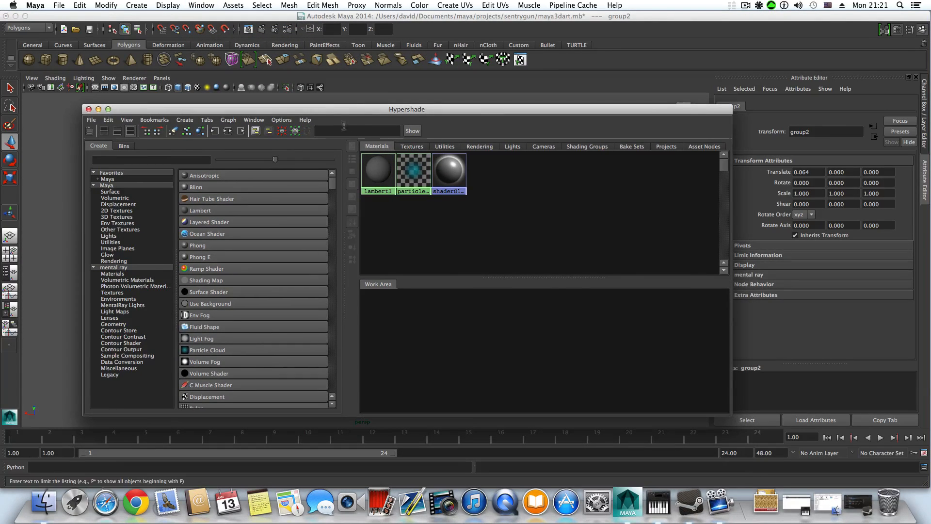
left_click(158, 257)
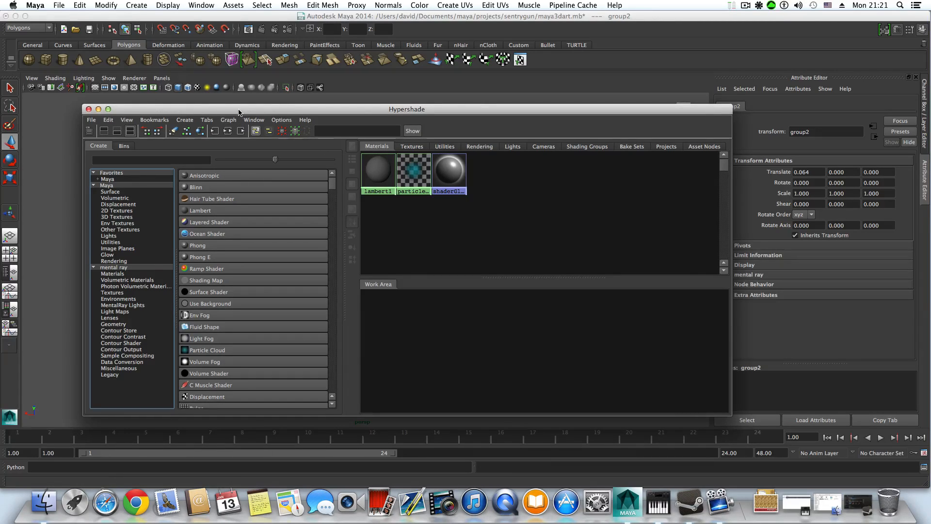
left_click_drag(239, 119, 221, 113)
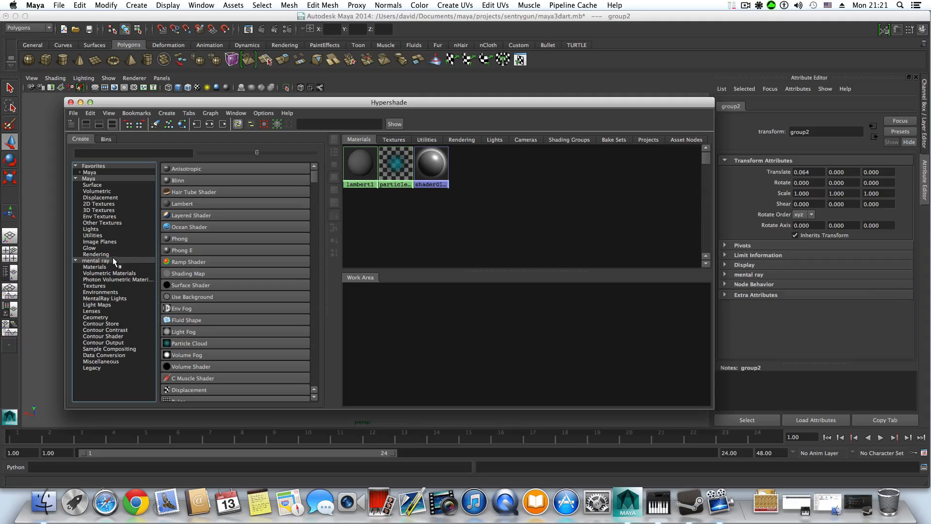
left_click_drag(244, 103, 226, 87)
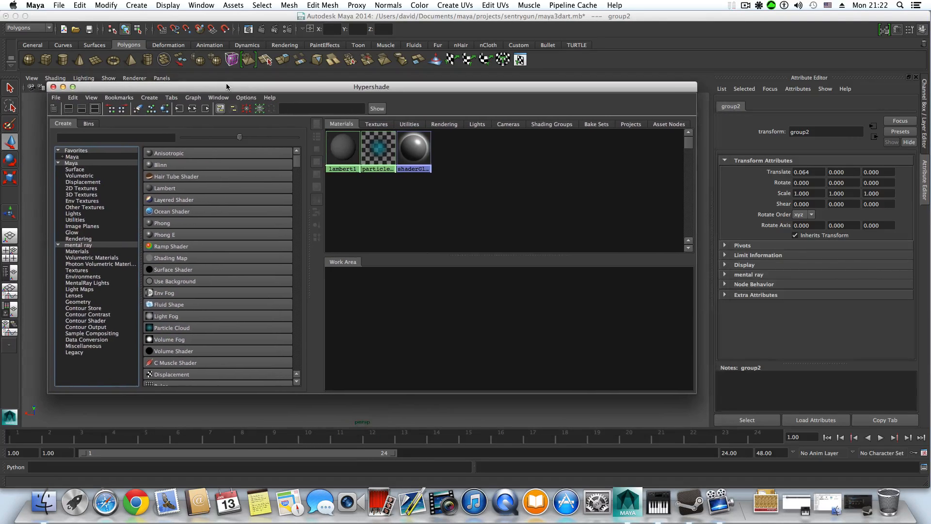
Step: Create a mental ray mia_material_x material in the Hypershade, keeping its attributes in view beside the window
left_click(90, 245)
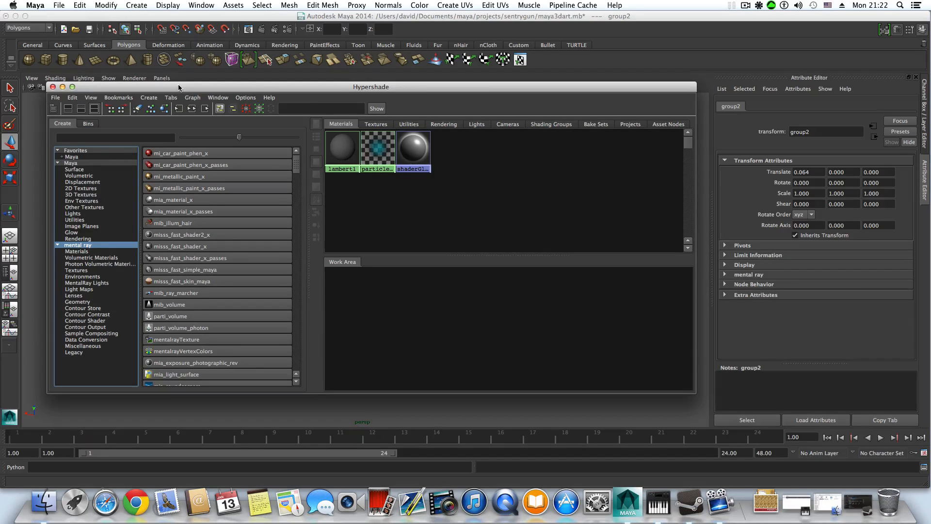
left_click_drag(179, 87, 427, 82)
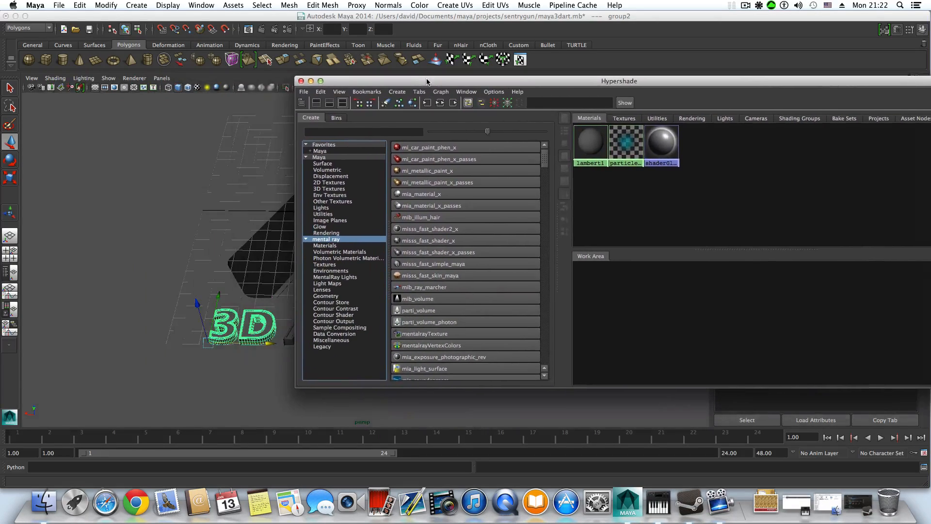
left_click(423, 193)
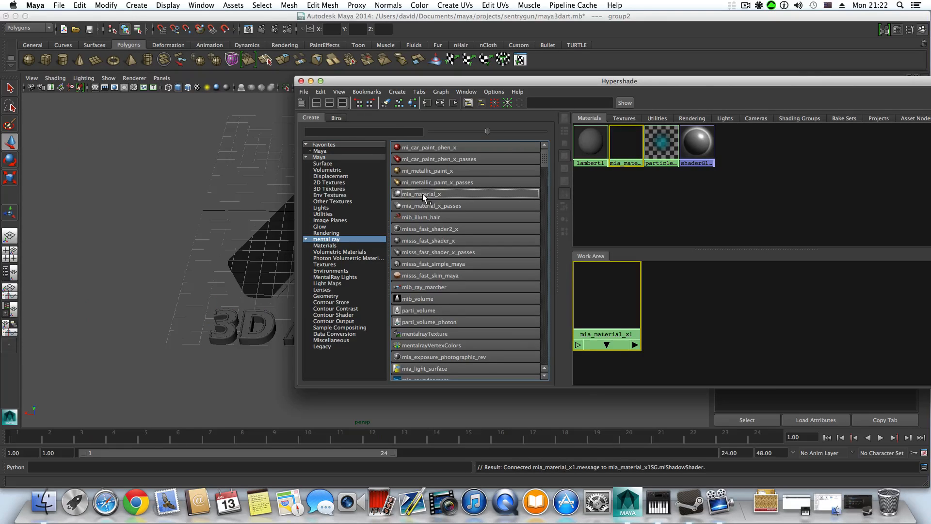
left_click_drag(548, 81, 320, 73)
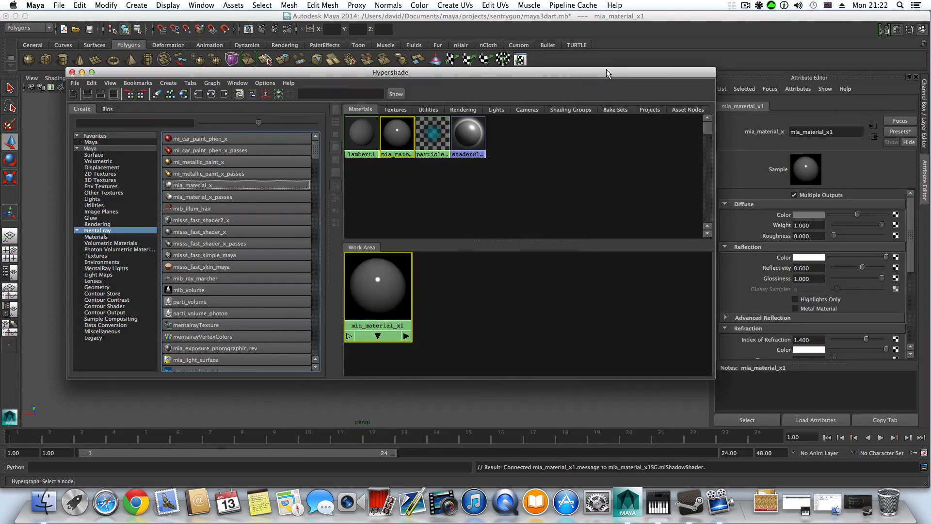
left_click_drag(607, 73, 593, 76)
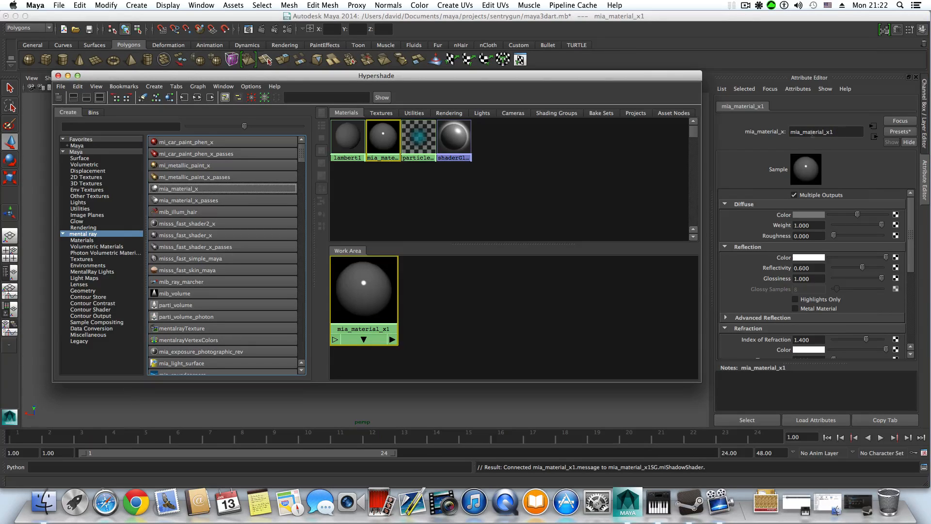
Step: Close the Attribute Editor and reopen it for the new mia_material_x material
left_click(917, 78)
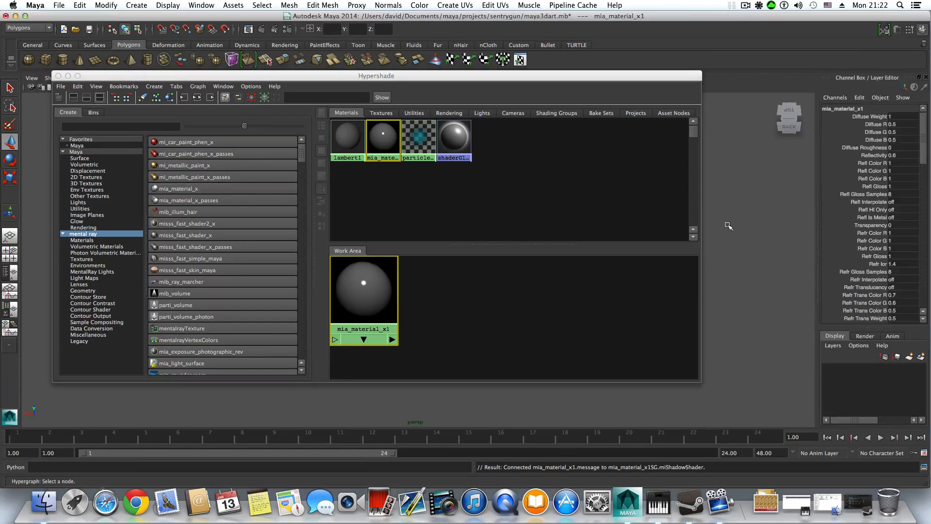
left_click(369, 306)
double_click(375, 294)
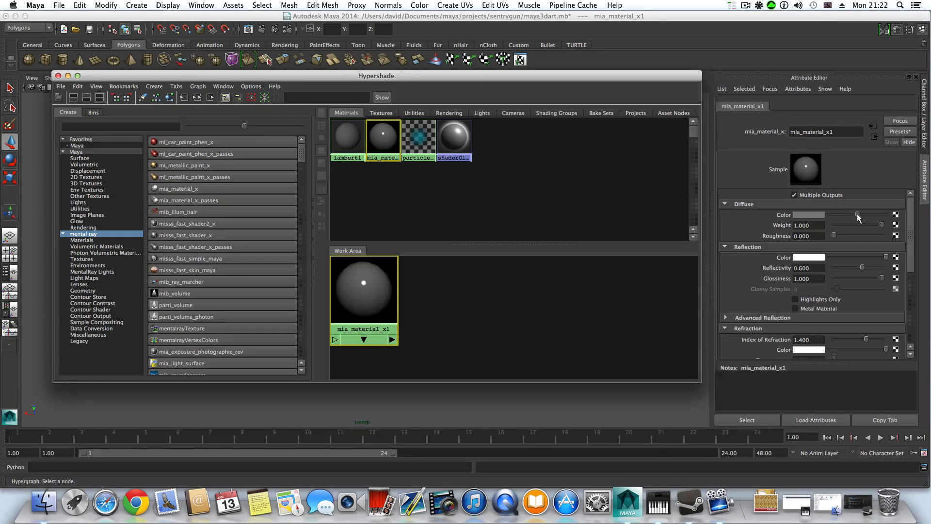
Step: Rename the new material SURFACE, set its diffuse color to white and reduce its reflectivity to 0
left_click_drag(857, 214, 882, 215)
double_click(790, 134)
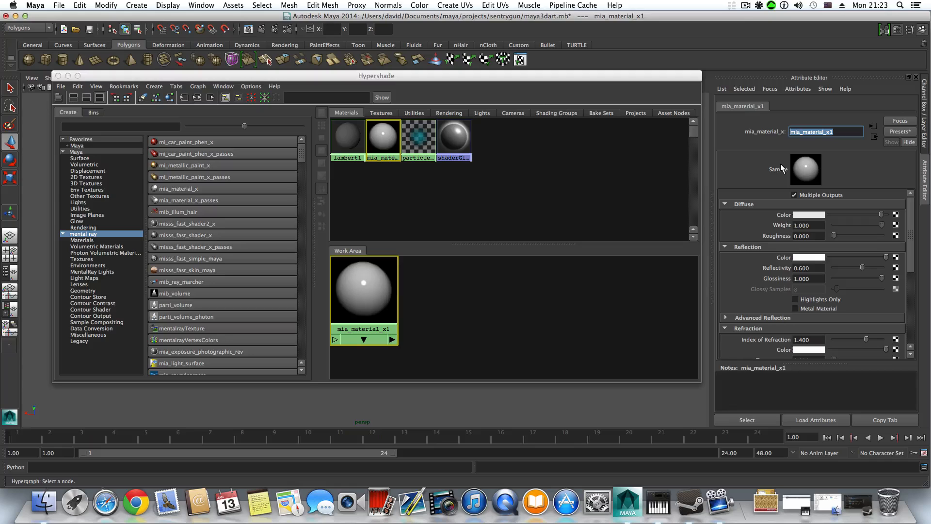
type("SURFACE")
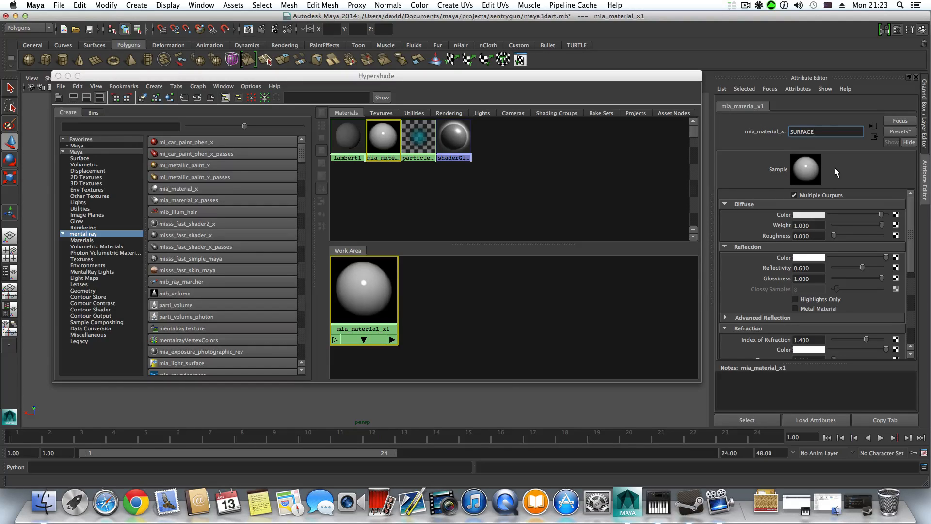
key("Return")
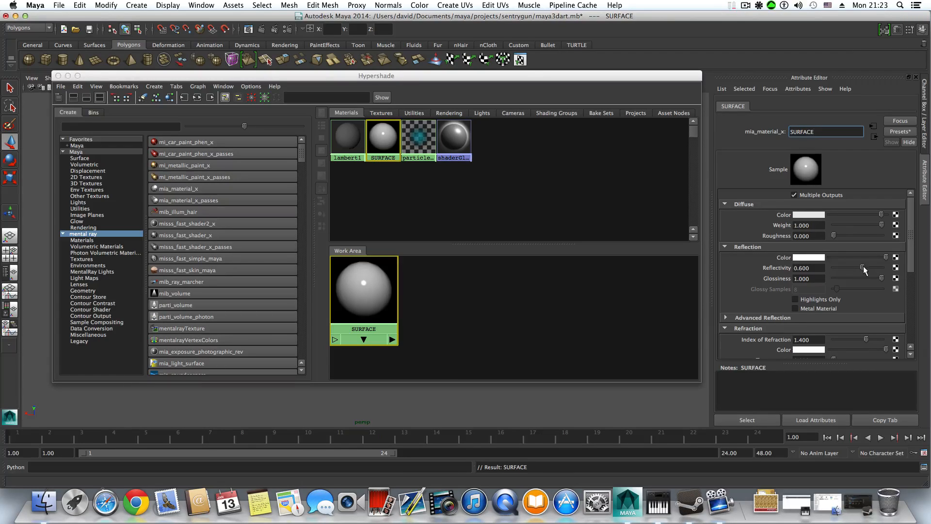
left_click_drag(863, 266, 820, 270)
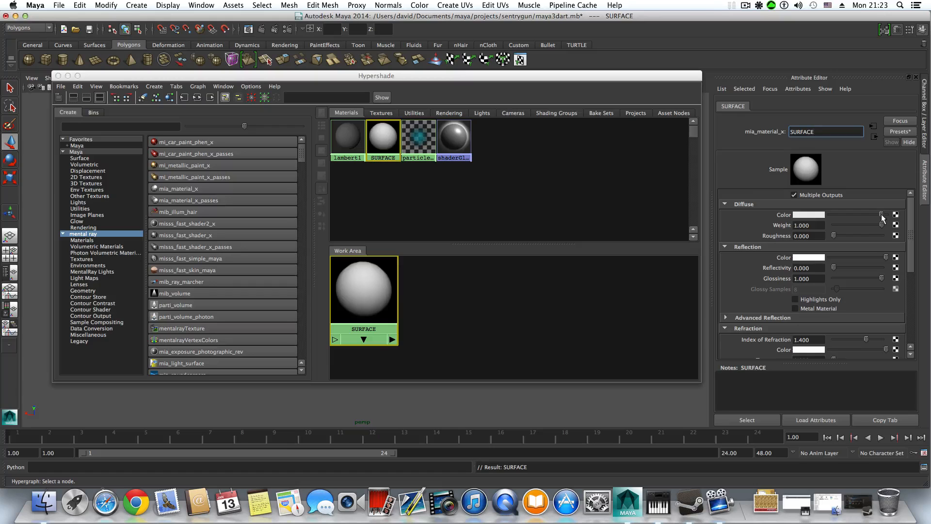
left_click_drag(882, 215, 887, 215)
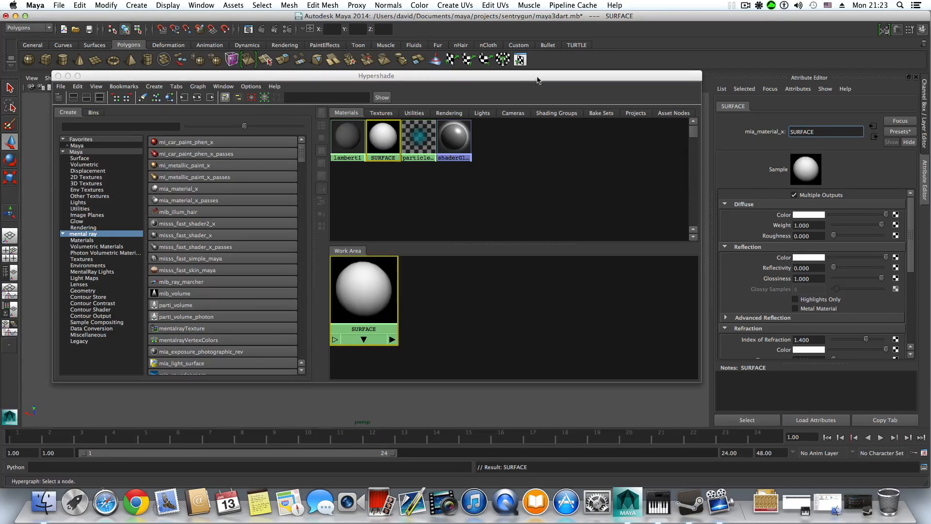
Step: Narrow the Hypershade window and move it aside so that the logo can be reached in the viewport
left_click_drag(537, 80, 340, 88)
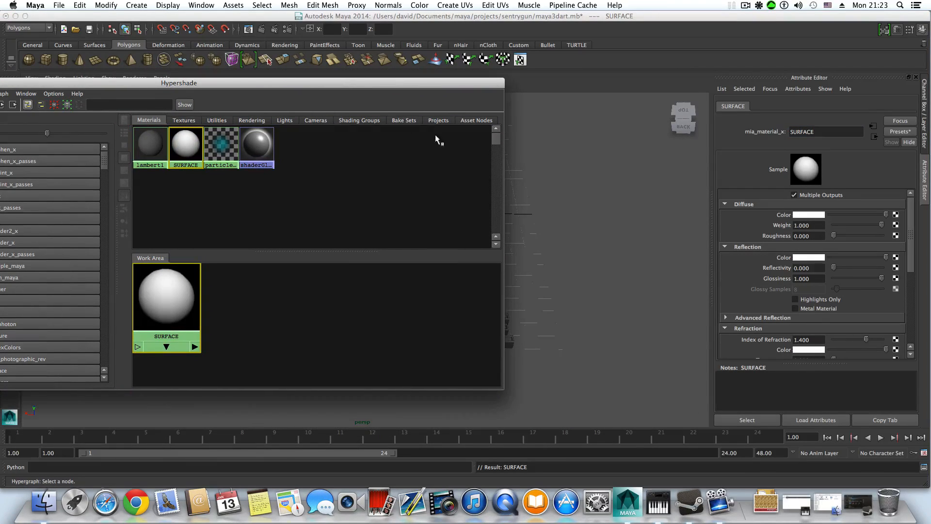
left_click_drag(425, 88, 636, 150)
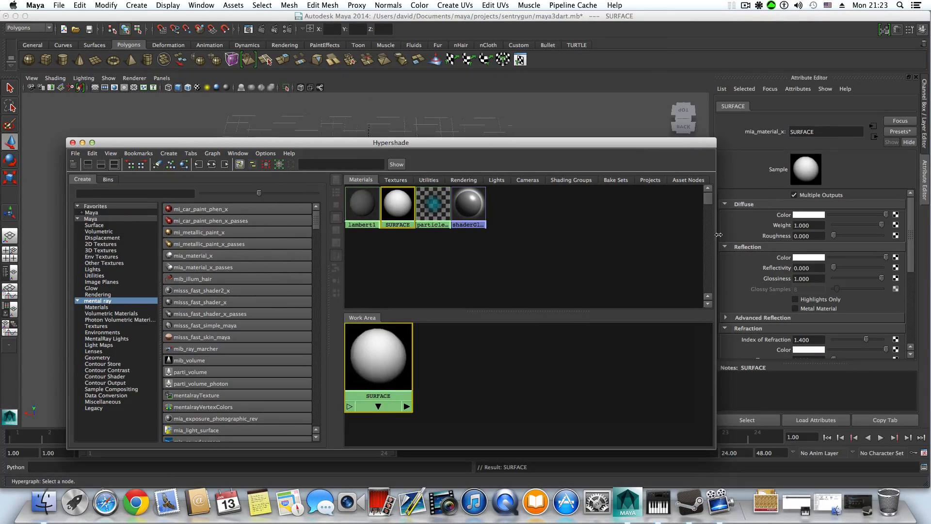
left_click_drag(718, 234, 529, 253)
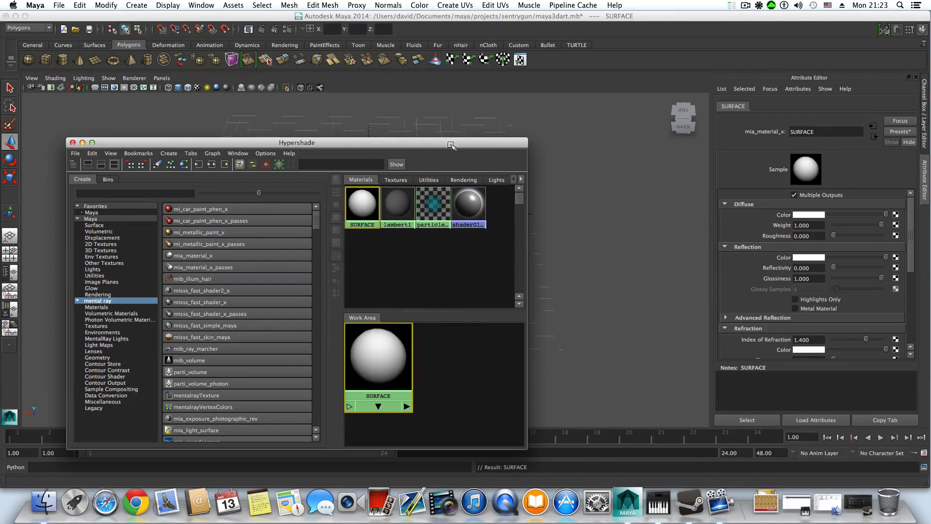
left_click_drag(451, 145, 815, 109)
Step: Assign the SURFACE material to the ground surface that contains the triangular logo cutout
left_click(230, 242)
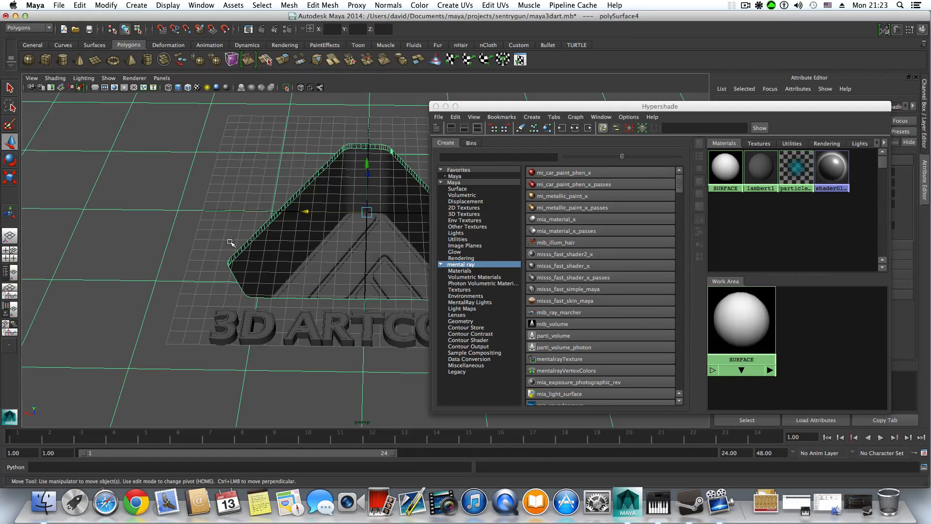
right_click(744, 317)
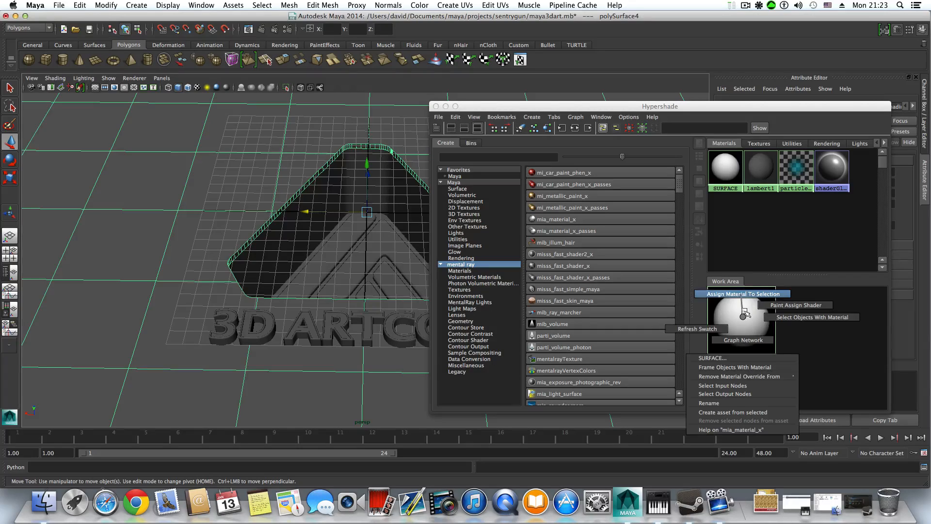
right_click(741, 315)
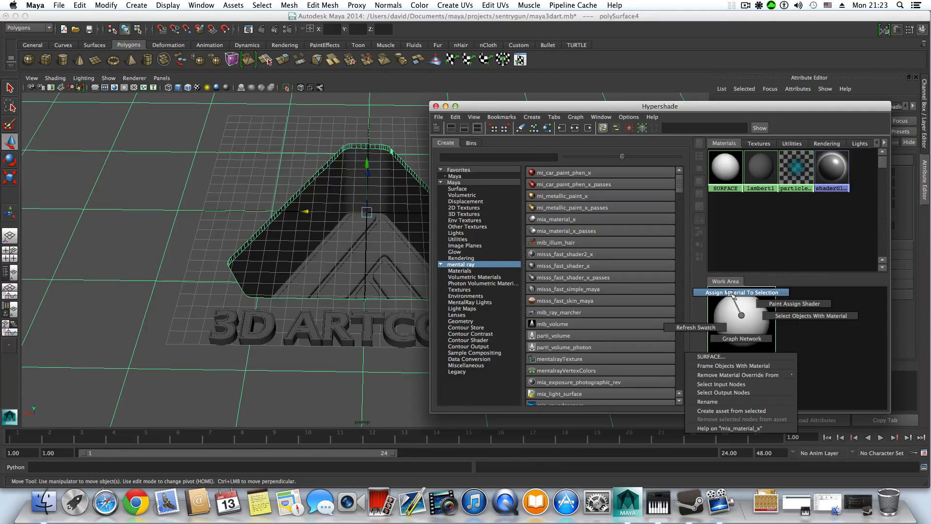
left_click(731, 294)
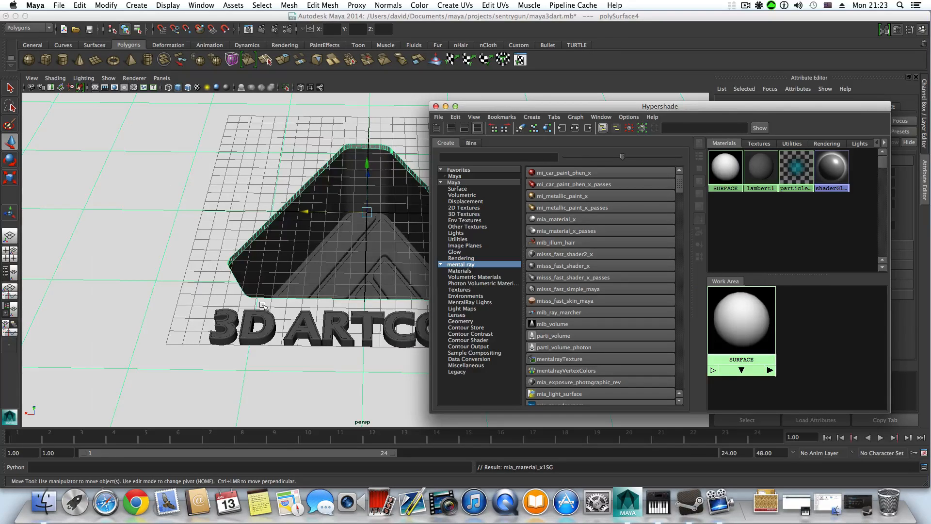
scroll(263, 306, "down", 4)
scroll(263, 305, "up", 2)
Step: Clear the Hypershade work area and create a second mia_material_x, moving the window so that its attributes are accessible
left_click_drag(691, 107, 678, 87)
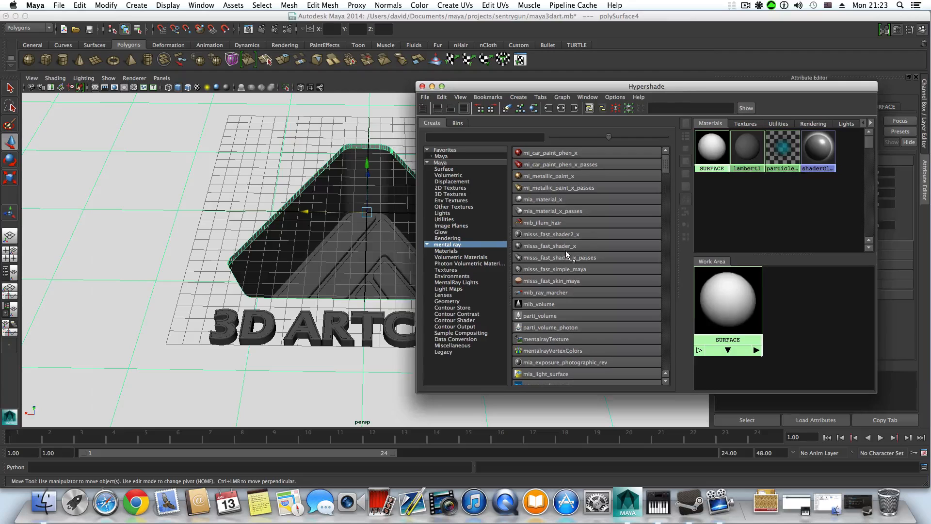
left_click(470, 247)
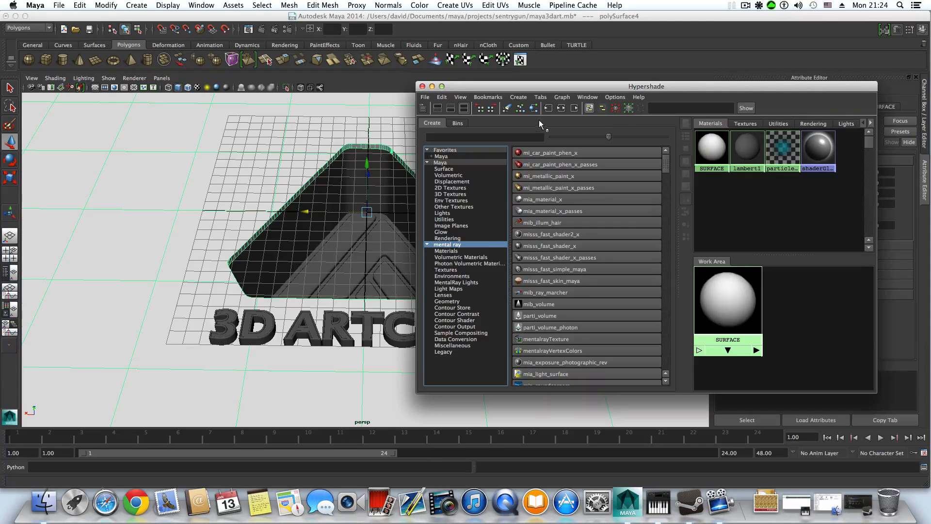
left_click(507, 109)
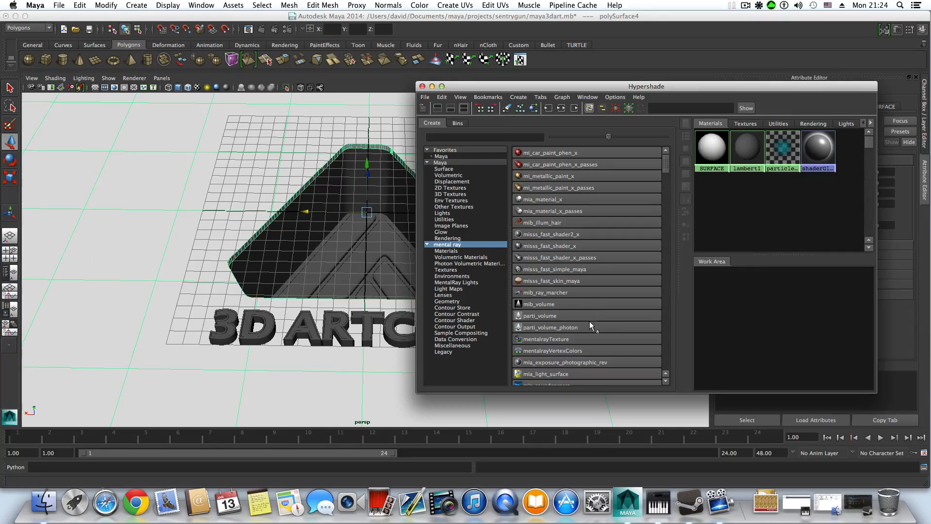
left_click(543, 199)
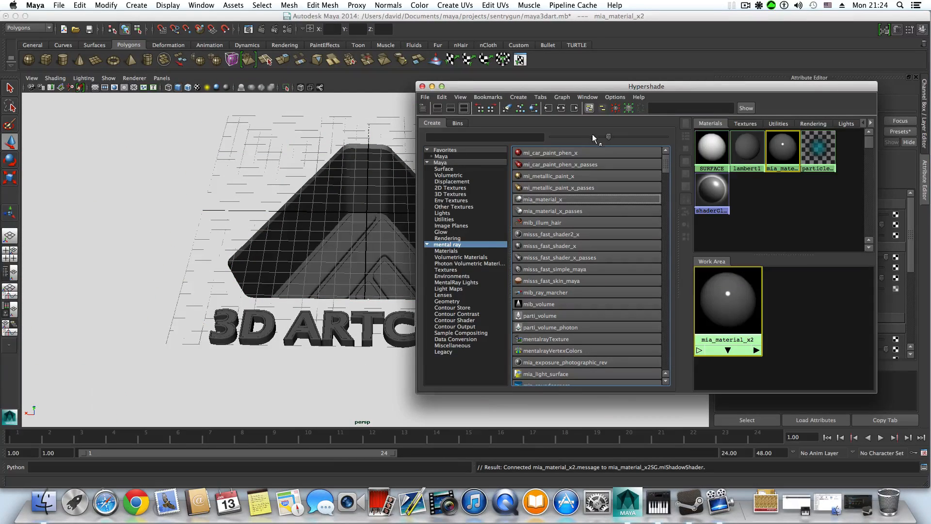
left_click_drag(605, 86, 312, 89)
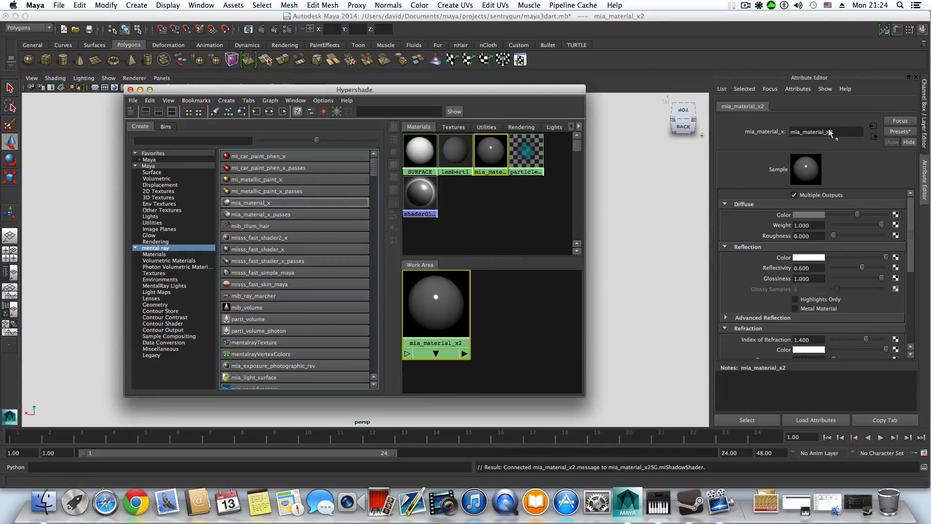
Step: Rename the second material EDGE, set its reflectivity to 0 and darken its diffuse color to a deeper gray
double_click(845, 130)
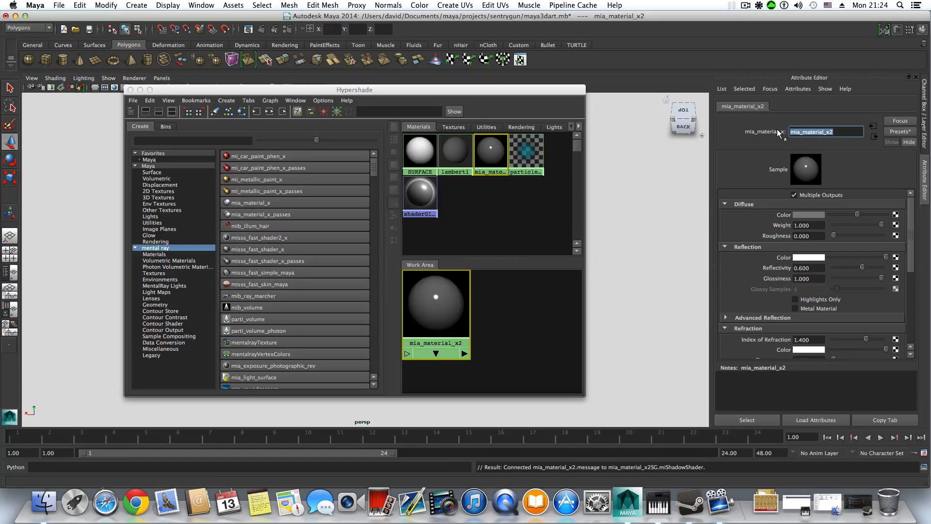
type("EDGE")
key("Return")
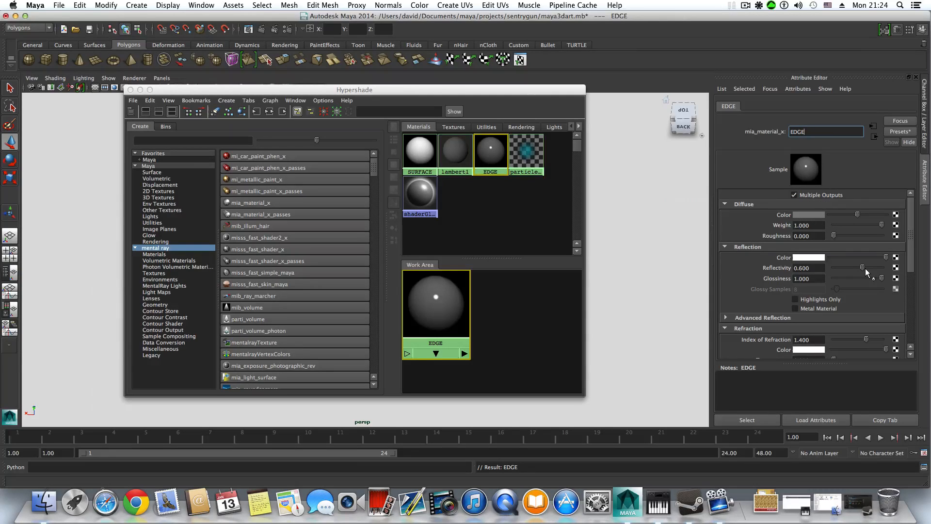
left_click_drag(862, 266, 708, 280)
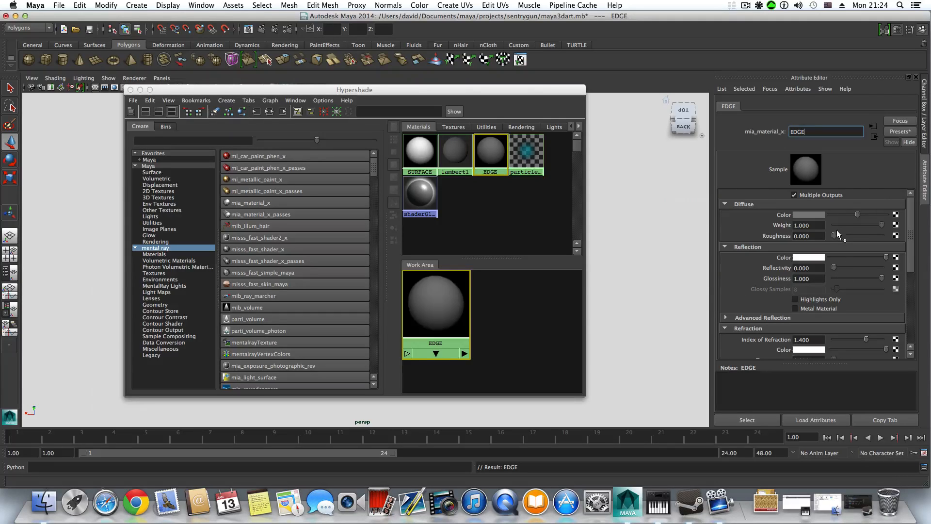
mouse_move(858, 212)
left_mouse_down()
mouse_move(865, 212)
mouse_move(851, 213)
left_mouse_up()
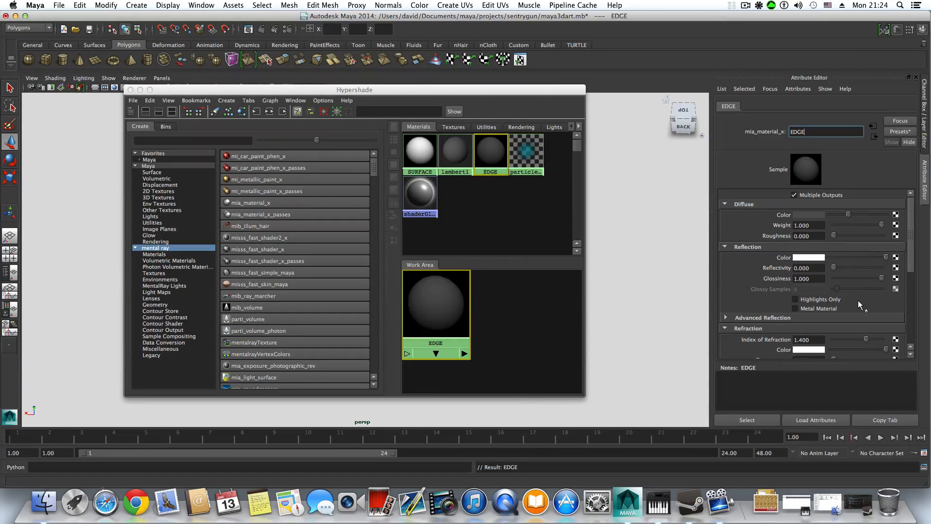
Step: Move the Hypershade clear of the cutout's rim and switch the ground surface to face selection
left_click_drag(513, 89, 341, 272)
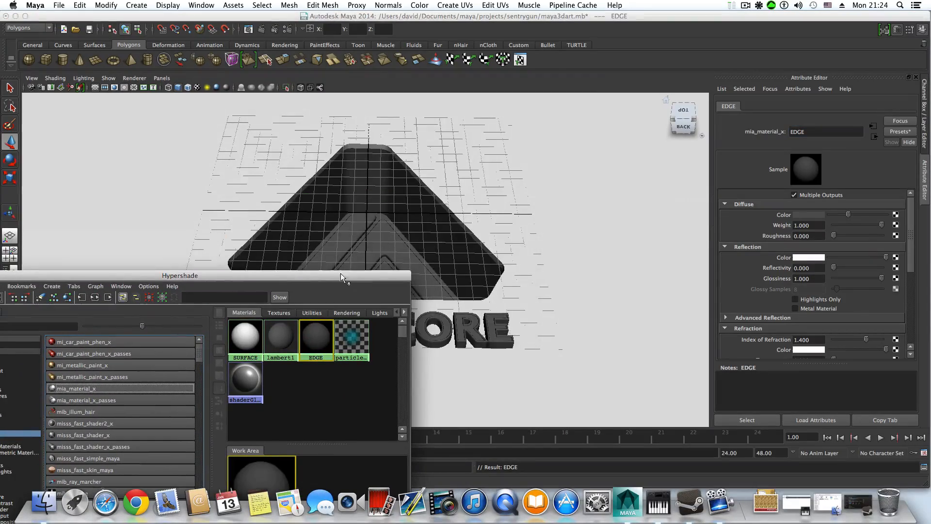
left_click_drag(430, 237, 505, 208, "alt")
scroll(464, 212, "up", 2)
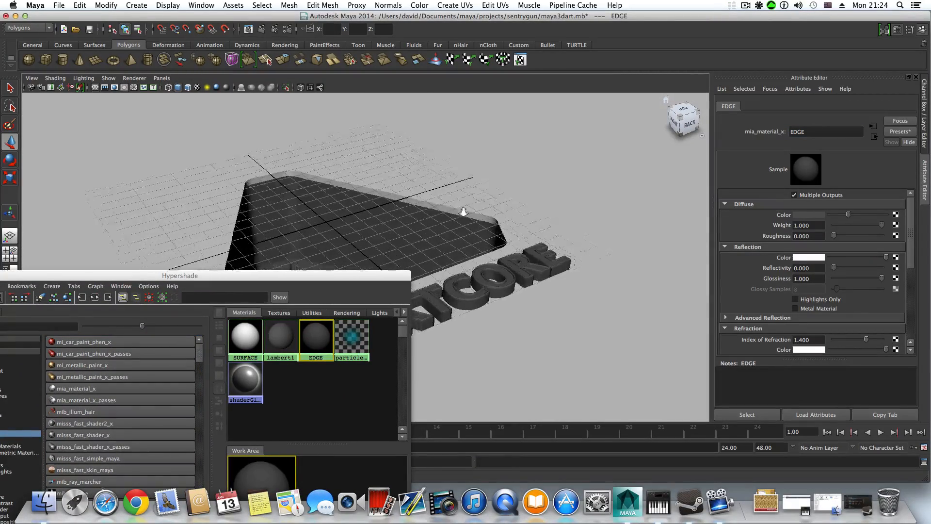
scroll(464, 212, "up", 8)
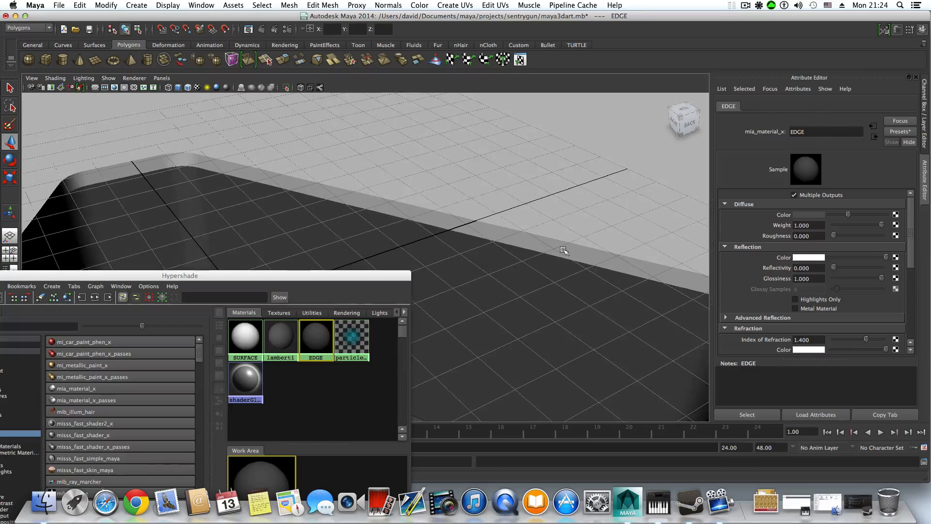
left_click(564, 250)
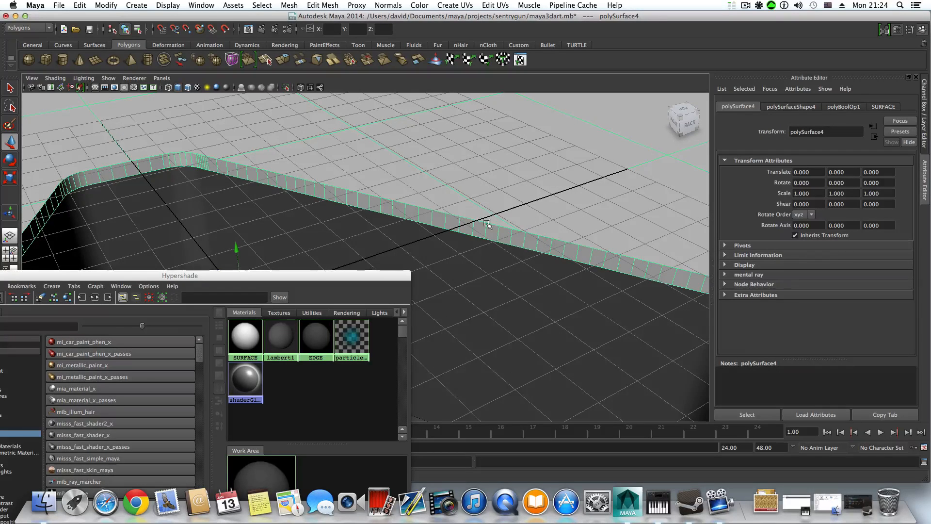
right_click_drag(481, 230, 487, 253)
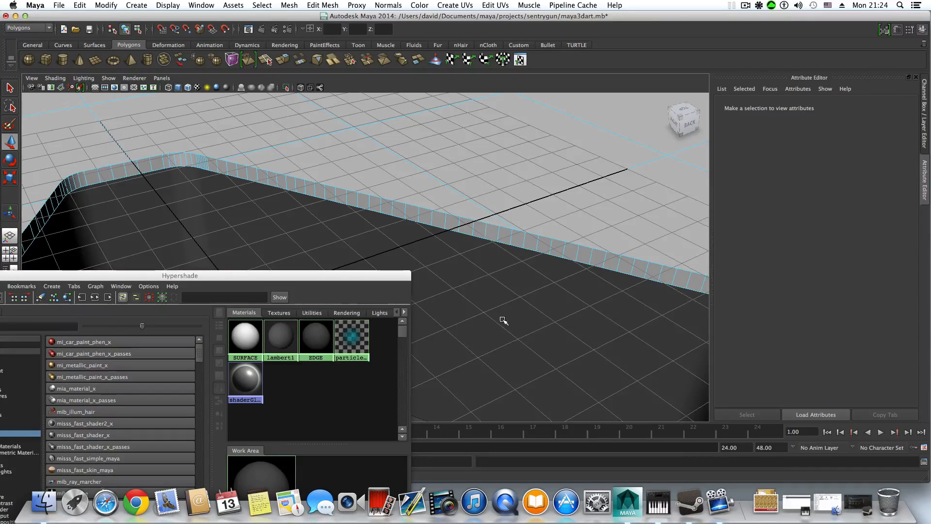
Step: Select the strip of rim faces along the cutout's first long side, continuing around its rounded corners
left_click(485, 229)
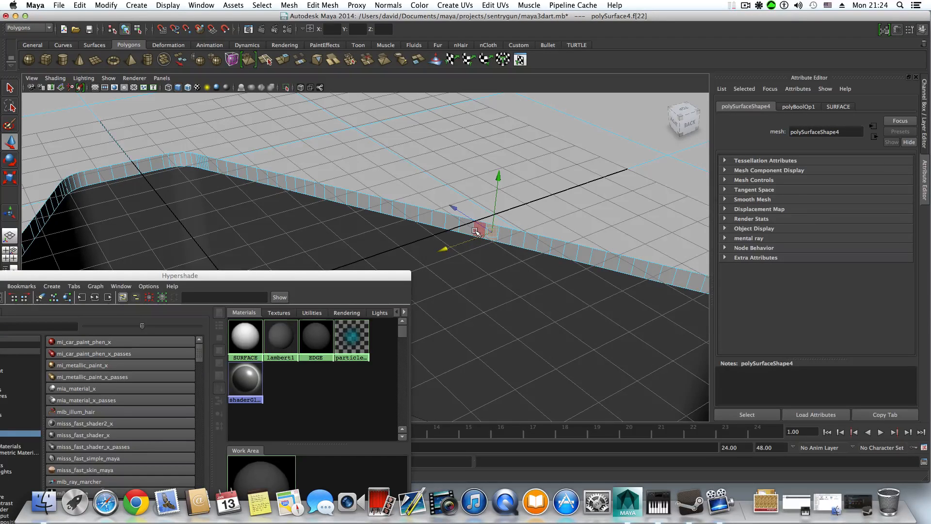
left_click(476, 231, "shift")
left_click(505, 235, "shift")
left_click(517, 238, "shift")
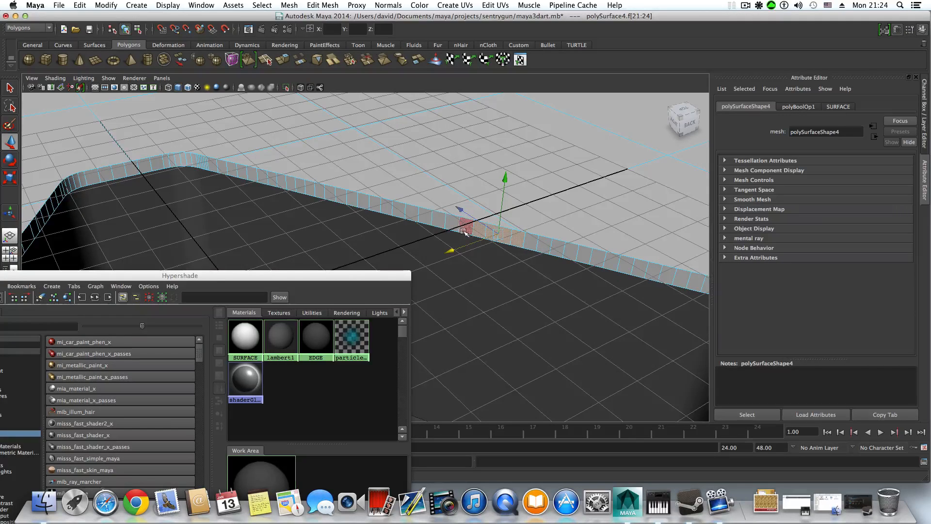
double_click(462, 227, "shift")
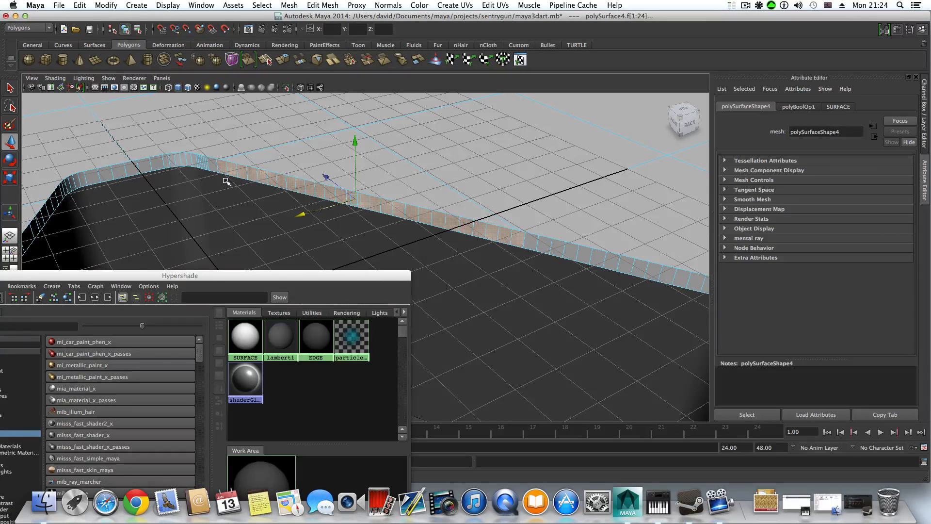
left_click(214, 168, "shift")
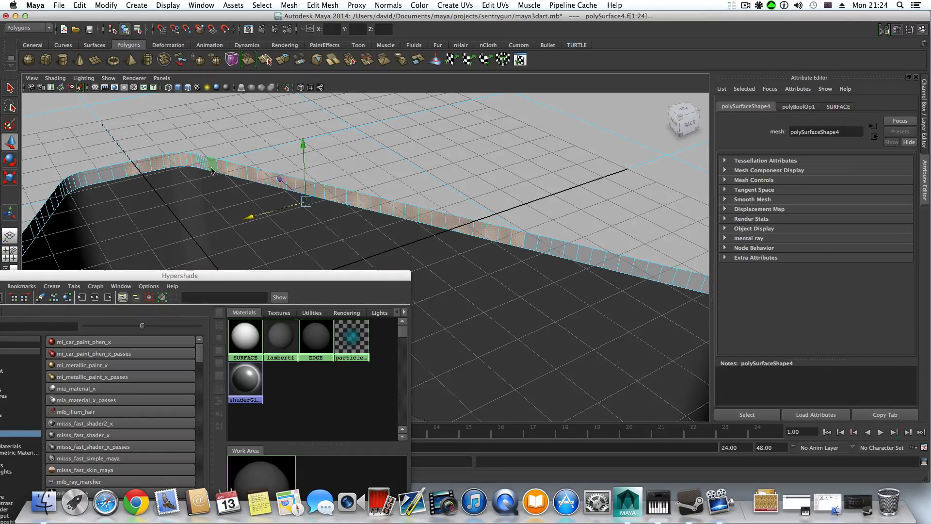
double_click(544, 243, "shift")
Step: Extend the rim face selection around the cutout's short end and along the side next to the lettering
left_click_drag(545, 244, 705, 277, "alt")
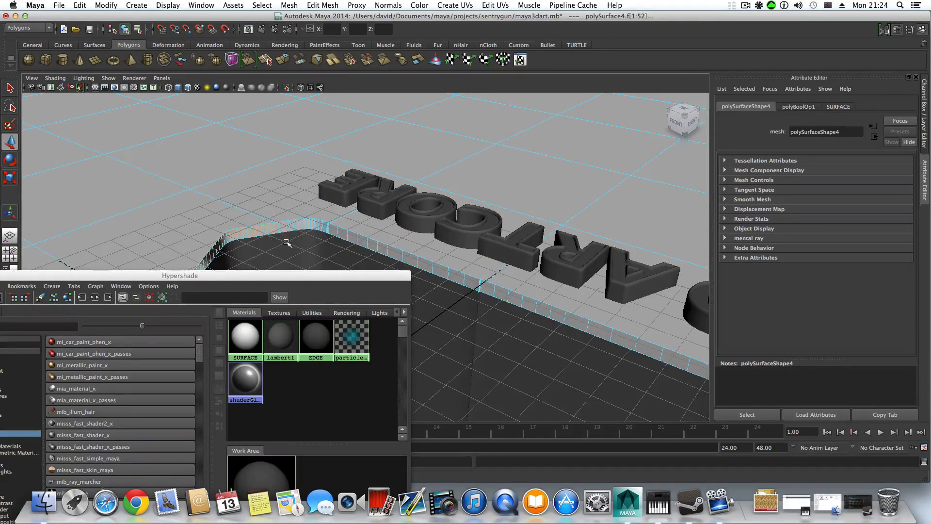
middle_click_drag(287, 242, 411, 249, "alt")
right_click_drag(411, 249, 618, 300, "alt")
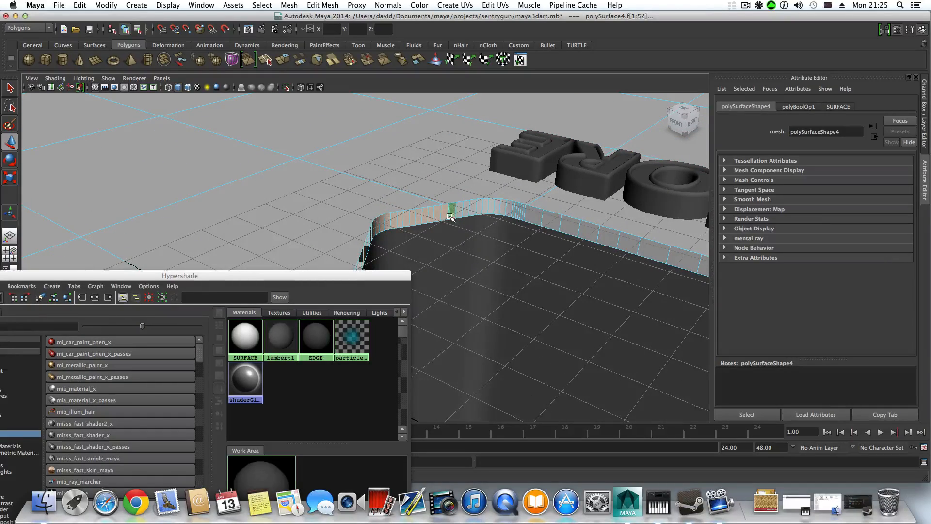
double_click(547, 218, "shift")
left_click_drag(623, 276, 449, 177, "alt")
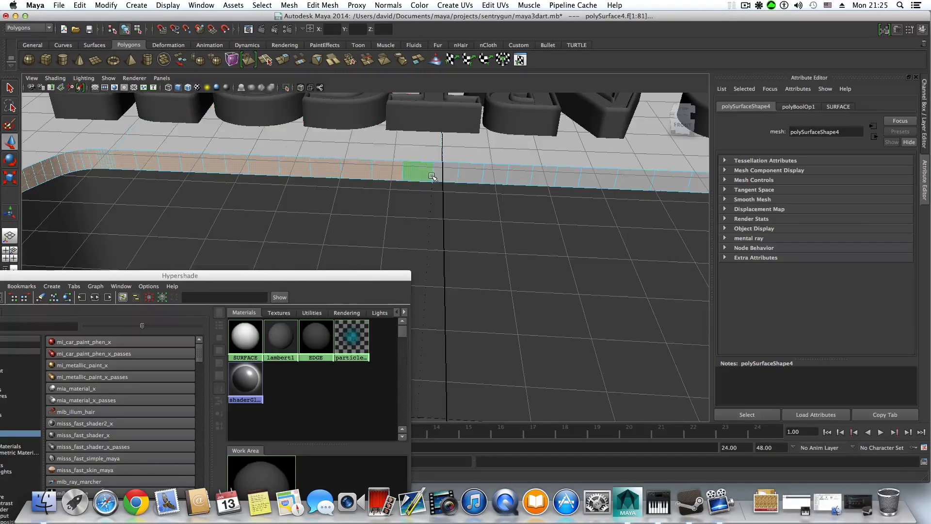
double_click(445, 173)
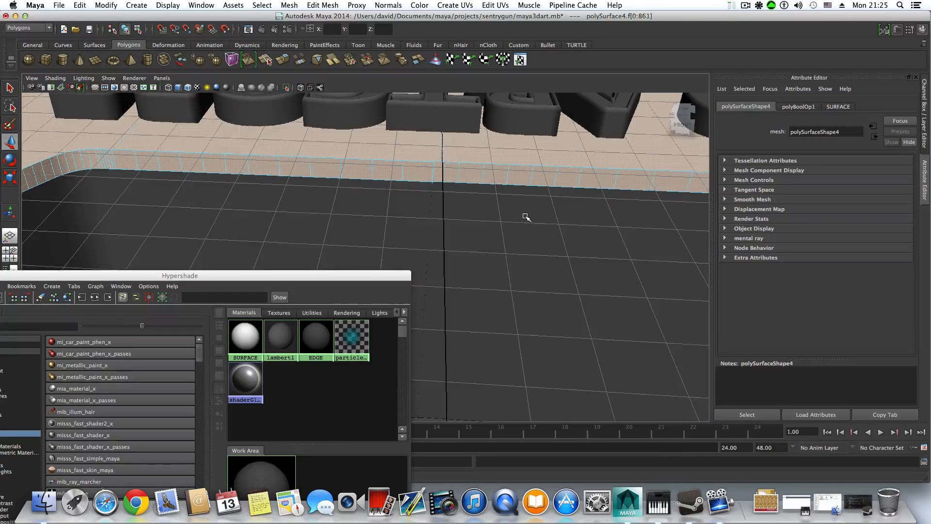
key("ctrl+z")
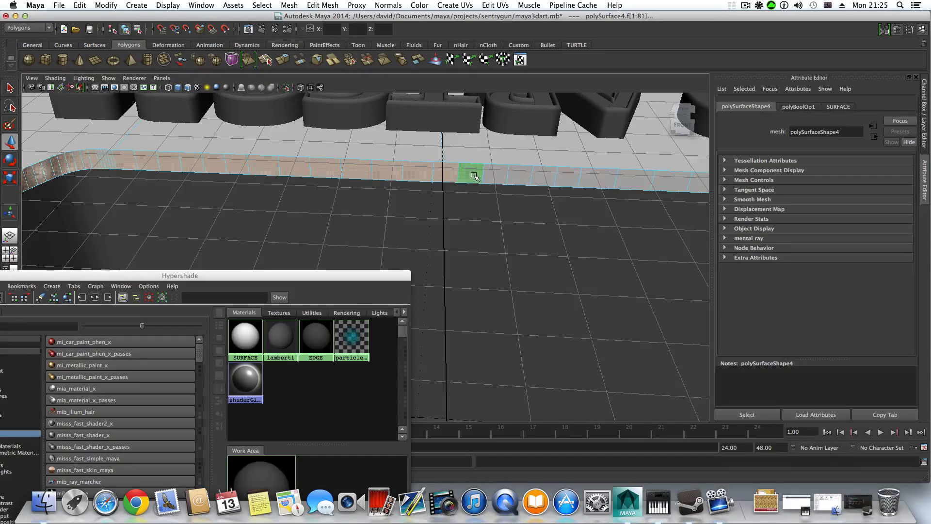
Step: Add the rim faces of the remaining end to the selection, closing the loop around the whole cutout
left_click_drag(503, 241, 374, 169, "alt")
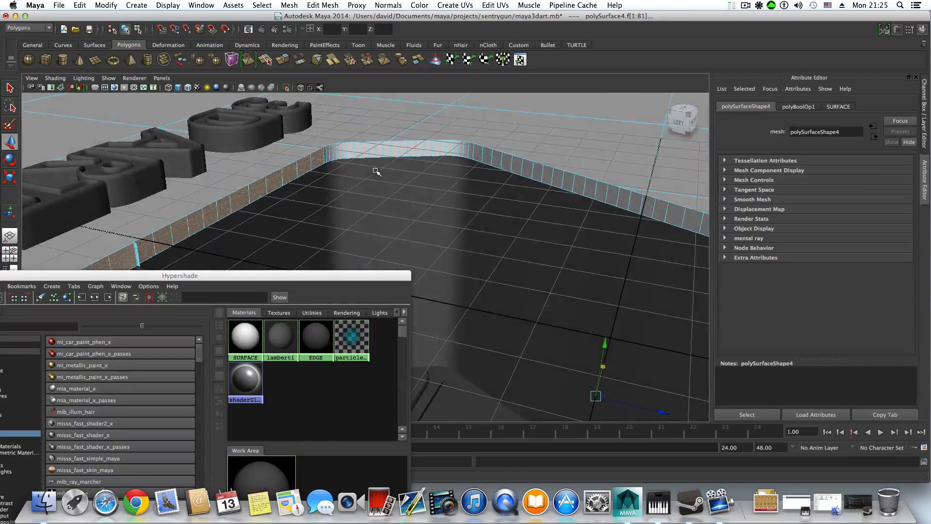
double_click(398, 154)
key("ctrl+z")
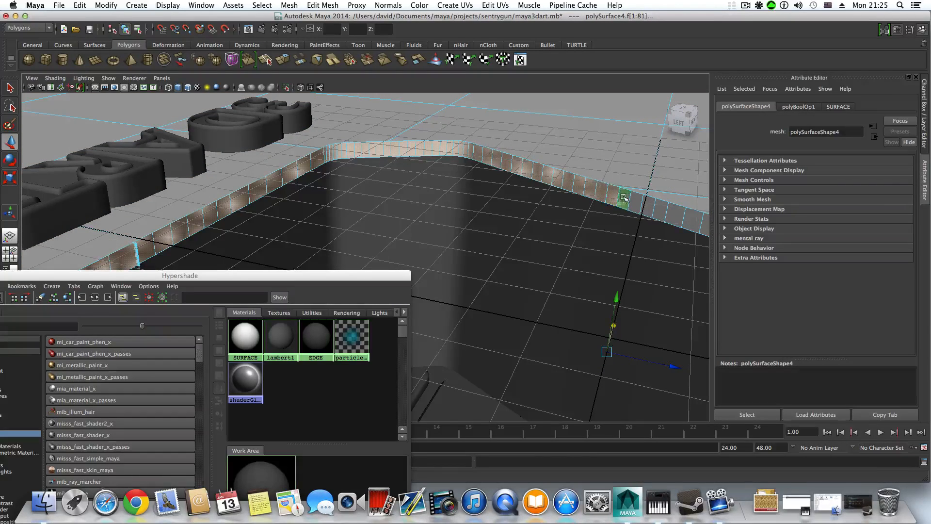
left_click_drag(415, 229, 495, 226, "alt")
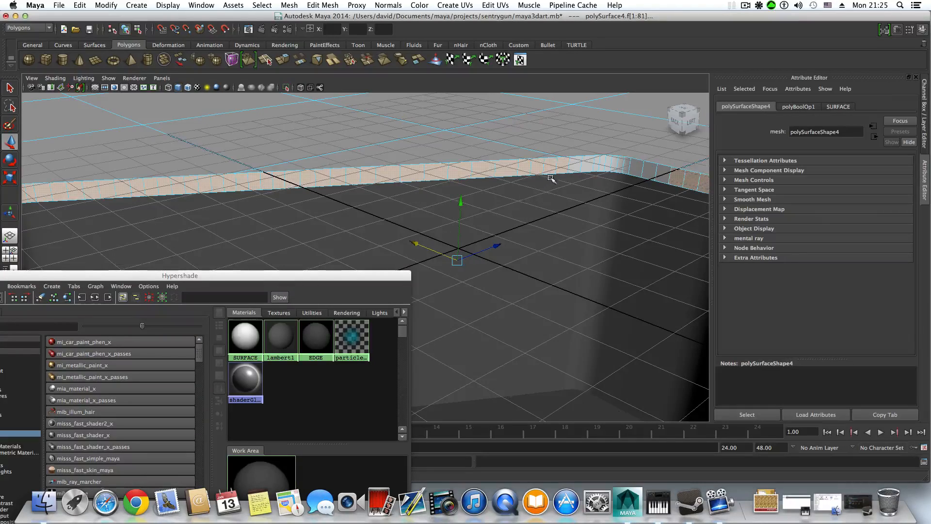
left_click_drag(603, 171, 576, 217, "alt")
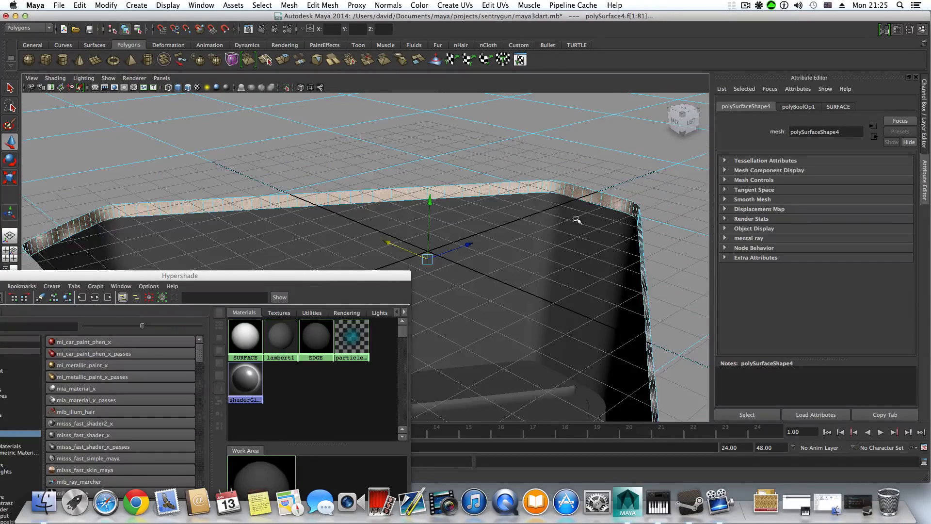
left_click_drag(424, 216, 498, 229, "alt")
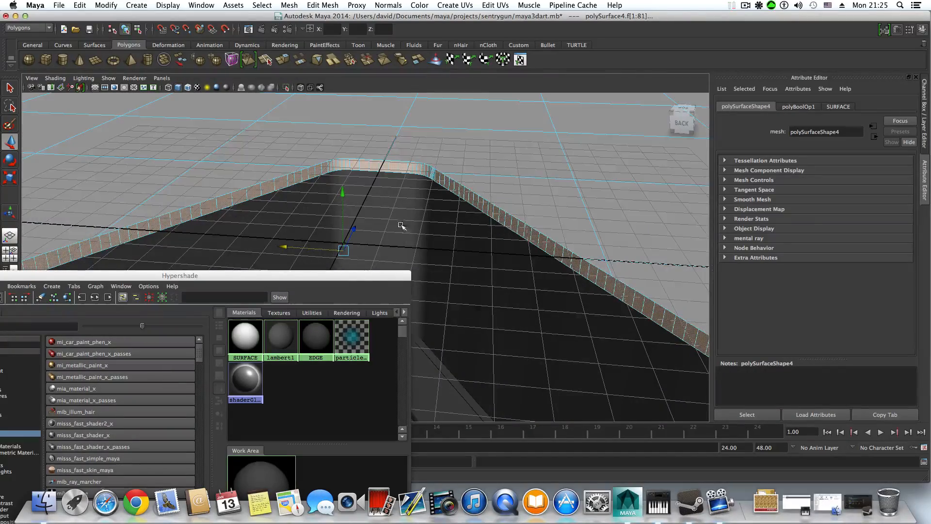
Step: Assign the EDGE material to the selected rim faces, bringing the Hypershade work area into reach
left_click_drag(344, 276, 351, 146)
left_click_drag(493, 231, 507, 262, "alt")
mouse_move(513, 300)
left_mouse_down("alt")
mouse_move(528, 312)
mouse_move(521, 307)
left_mouse_up("alt")
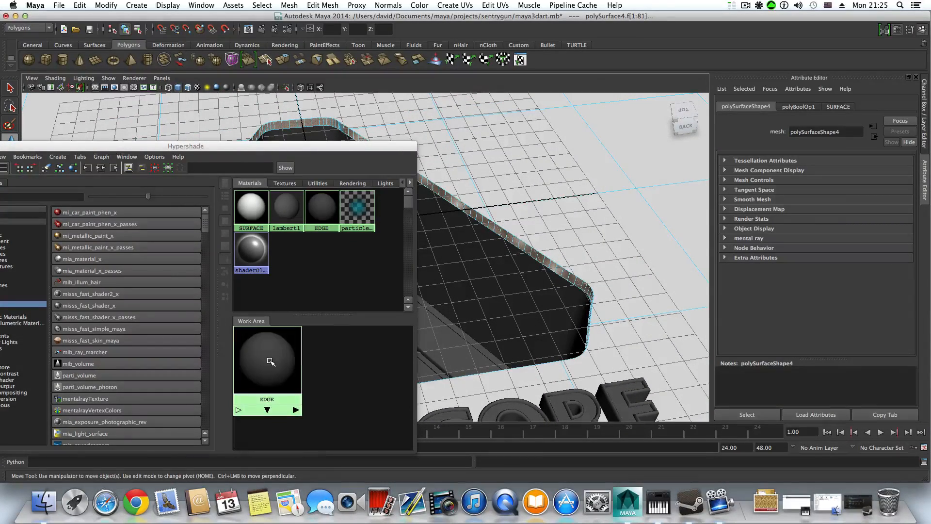
right_click_drag(271, 363, 269, 341)
left_click_drag(237, 148, 377, 93)
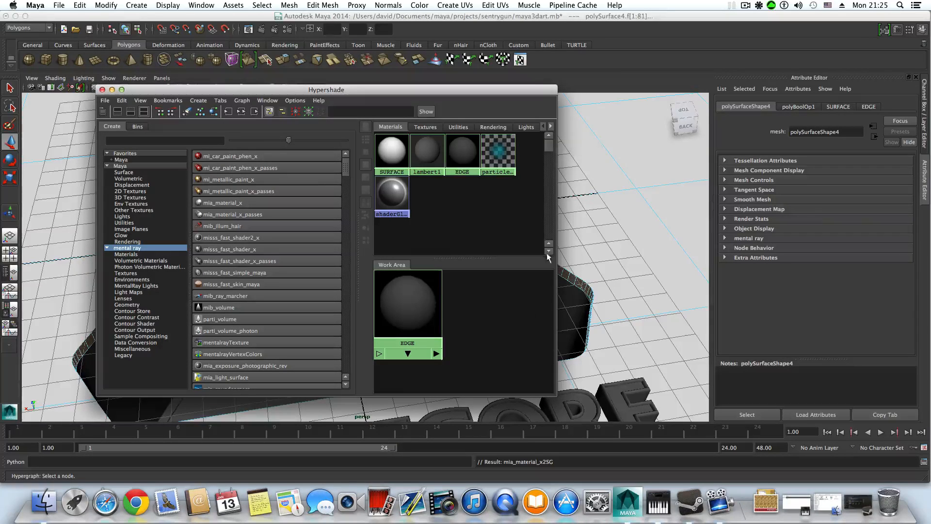
Step: Widen the Hypershade and enlarge its work area, closing and reopening the window
left_click_drag(556, 248, 677, 248)
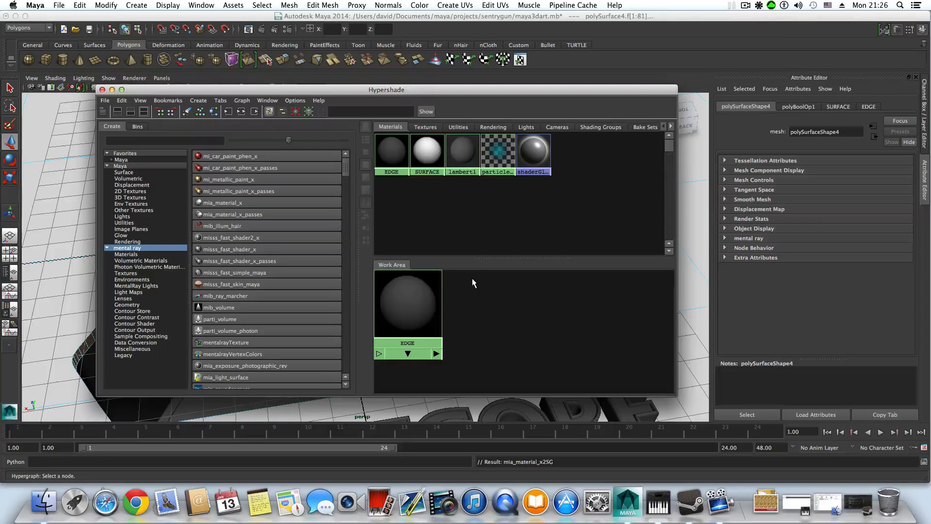
left_click_drag(478, 257, 477, 249)
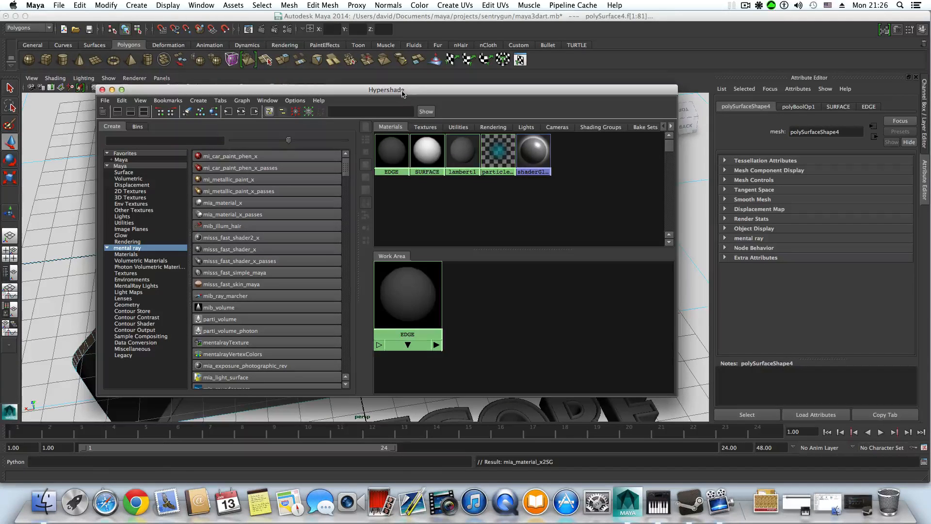
left_click(103, 90)
left_click(201, 6)
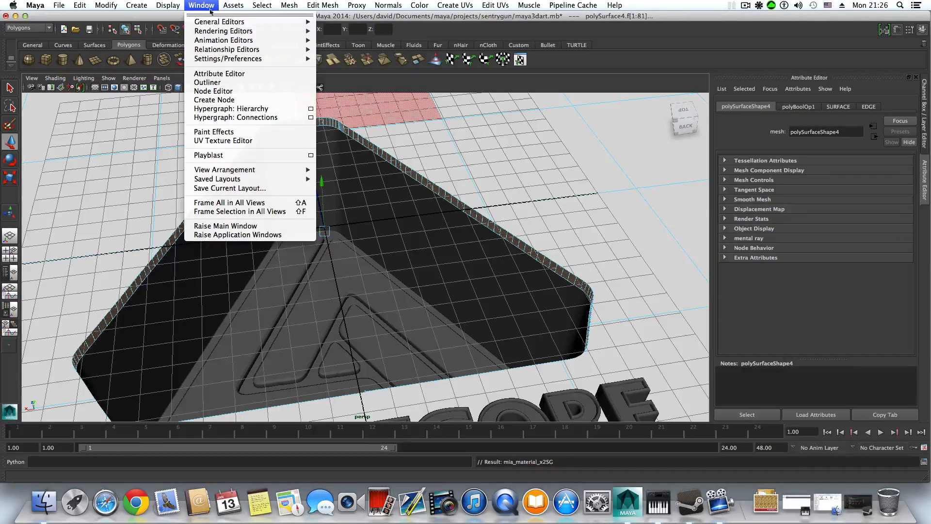
mouse_move(272, 31)
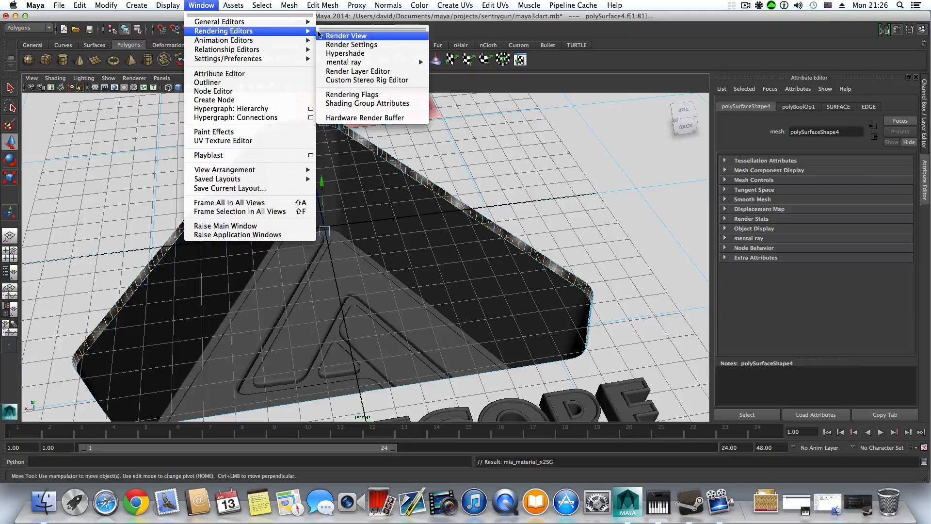
left_click(350, 54)
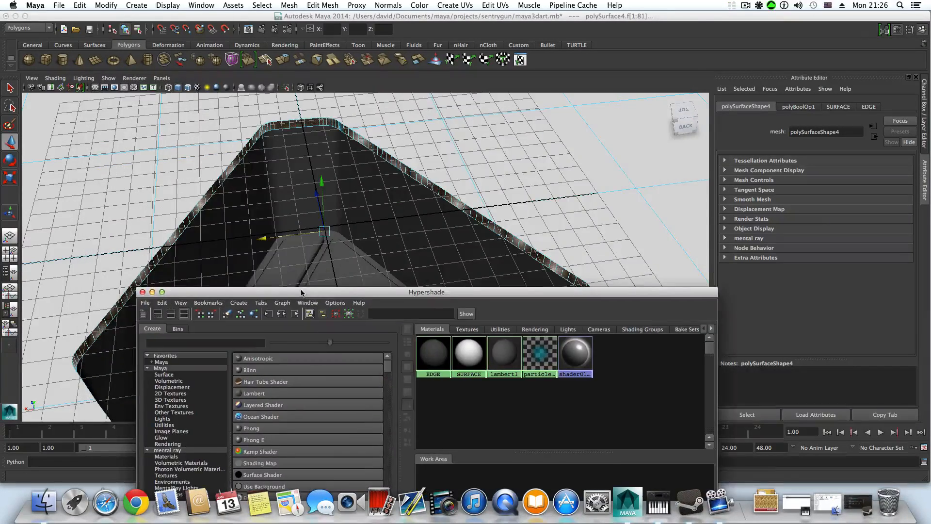
Step: Select the tunnel wall object inside the cutout and minimize the Hypershade
left_click_drag(331, 223, 369, 190, "alt")
right_click_drag(373, 191, 447, 176, "alt")
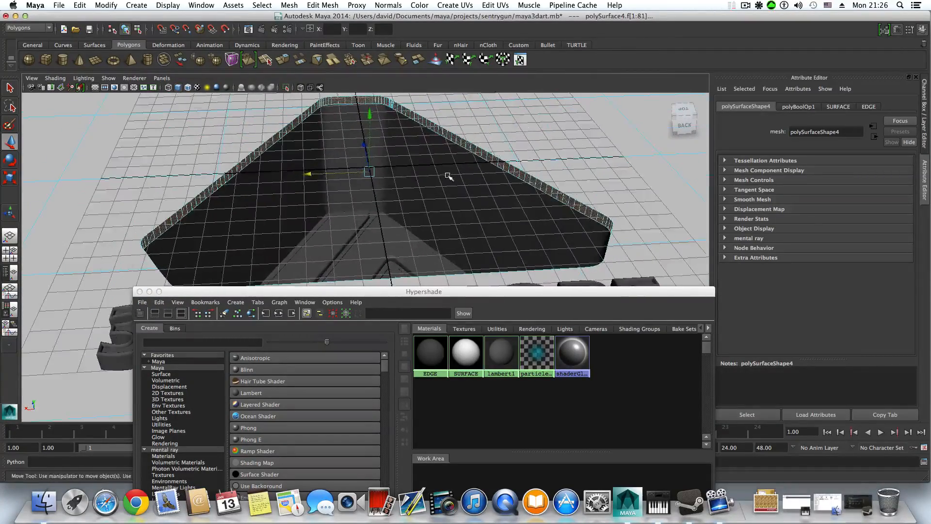
left_click(449, 177)
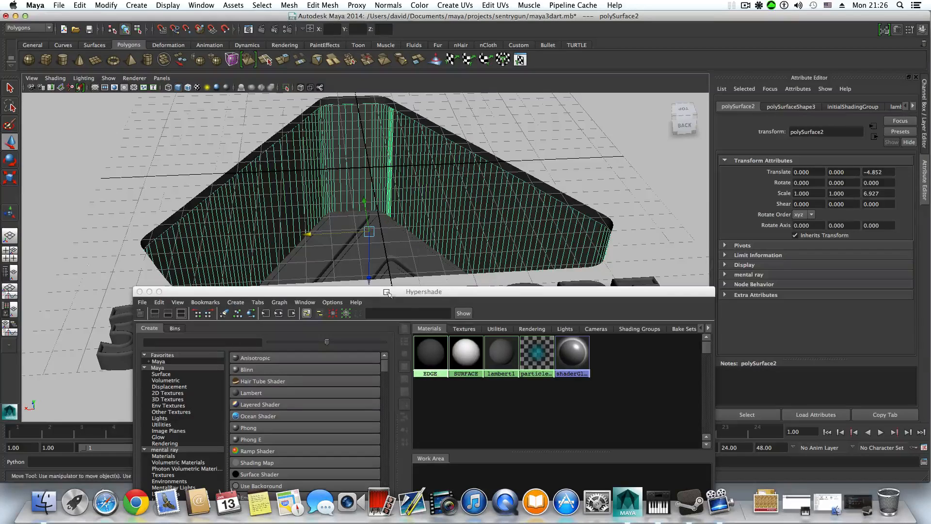
left_click_drag(436, 294, 395, 186)
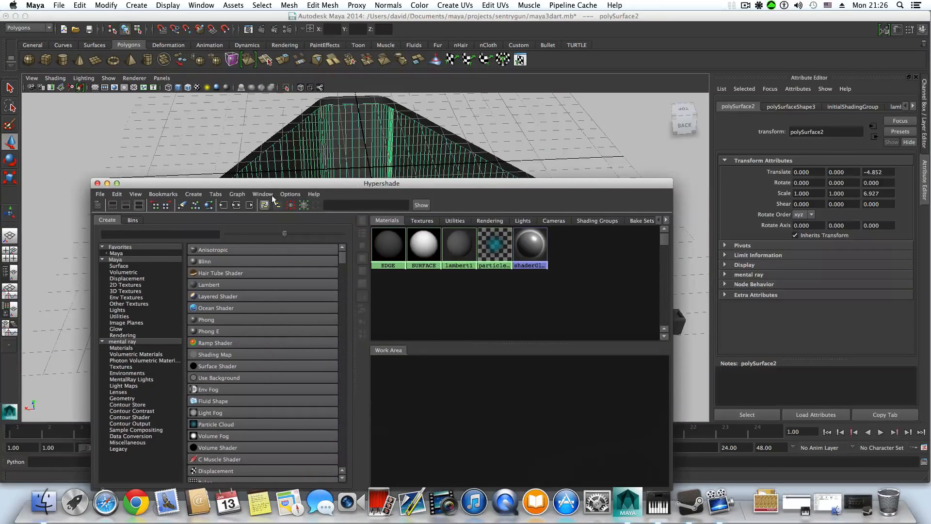
left_click(107, 184)
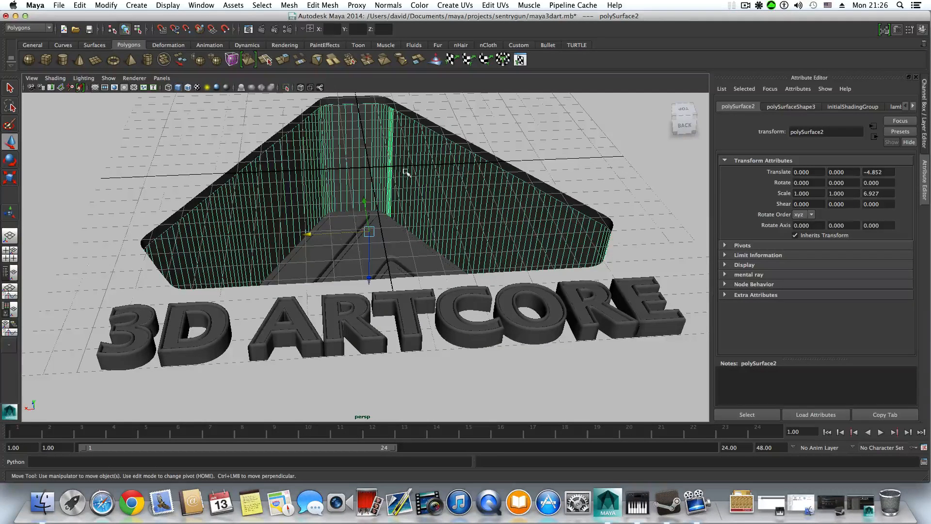
Step: Assign a new mental ray mia_material_x to the selected tunnel walls directly from the viewport
right_click(420, 170)
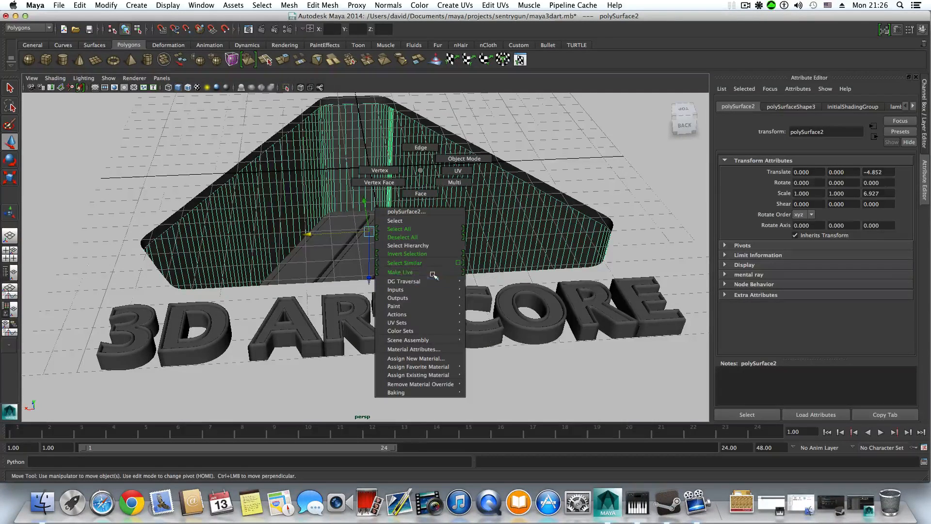
right_click_drag(431, 274, 425, 345)
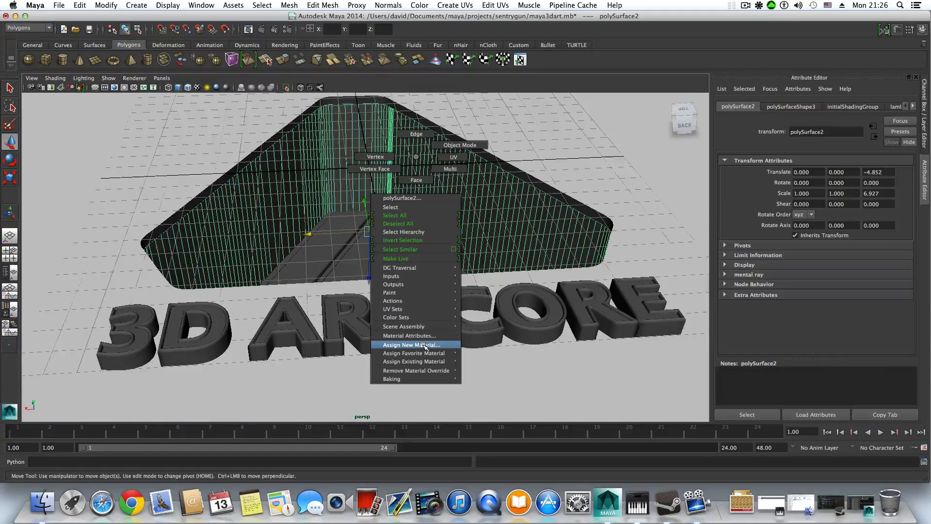
right_click_drag(424, 346, 423, 345)
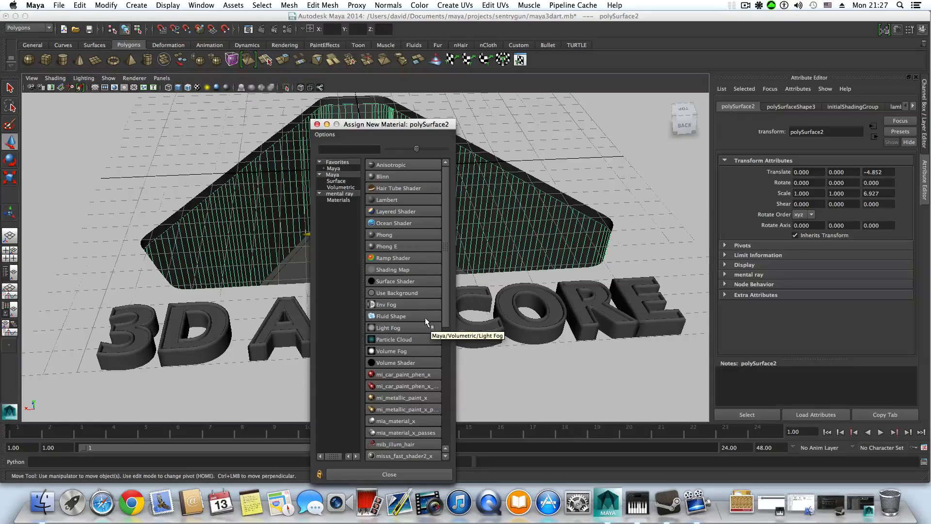
left_click(338, 194)
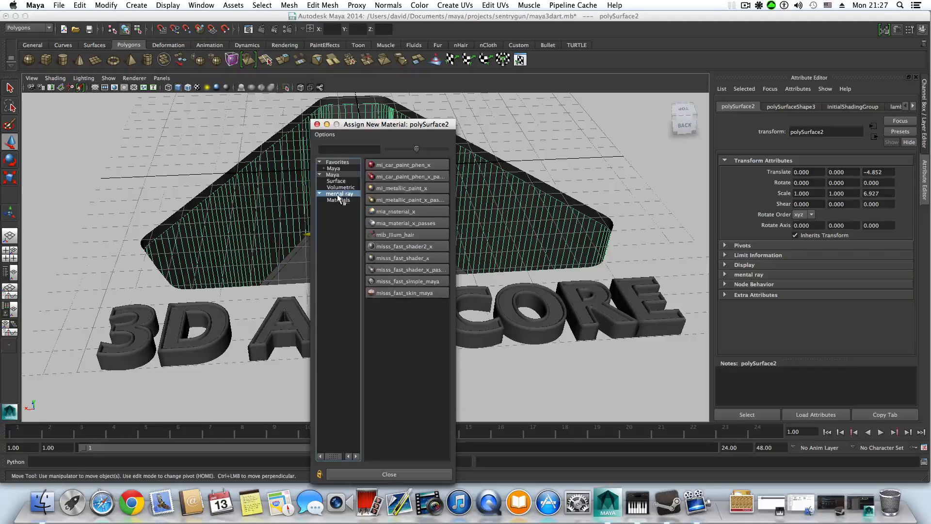
left_click(388, 212)
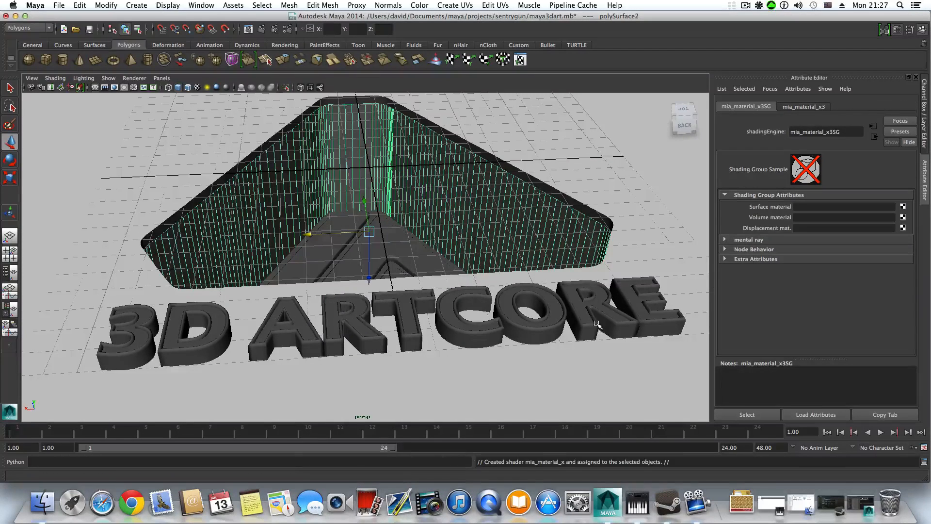
Step: Rename the tunnel walls' new material TUNNEL
left_click(803, 107)
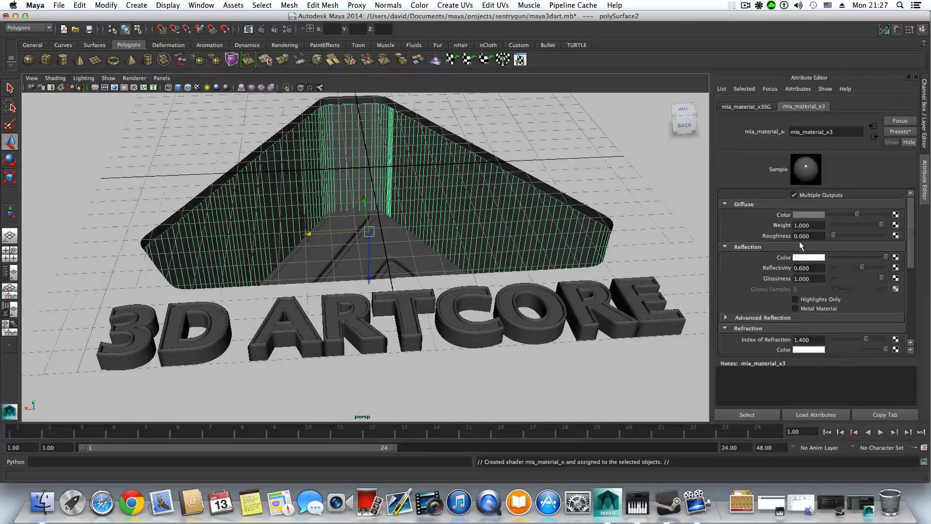
left_click_drag(835, 132, 776, 137)
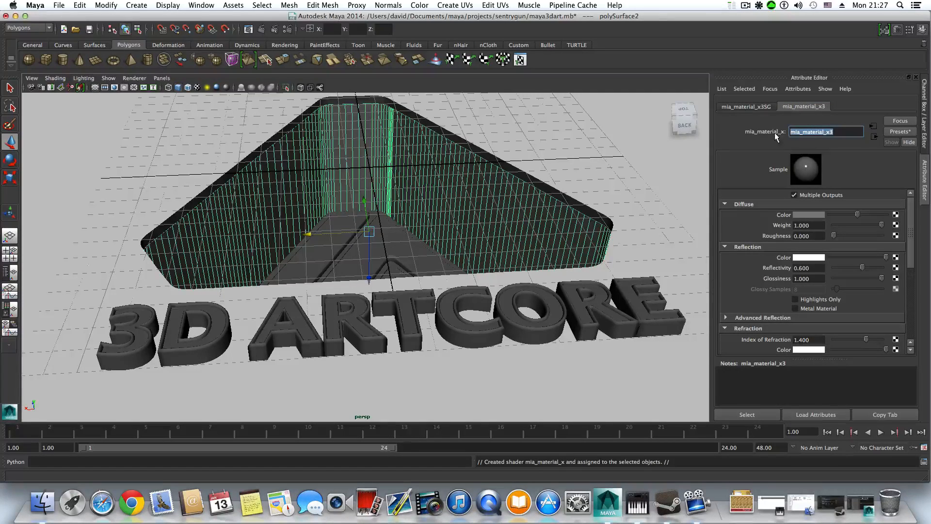
type("TUNNEL")
key("Return")
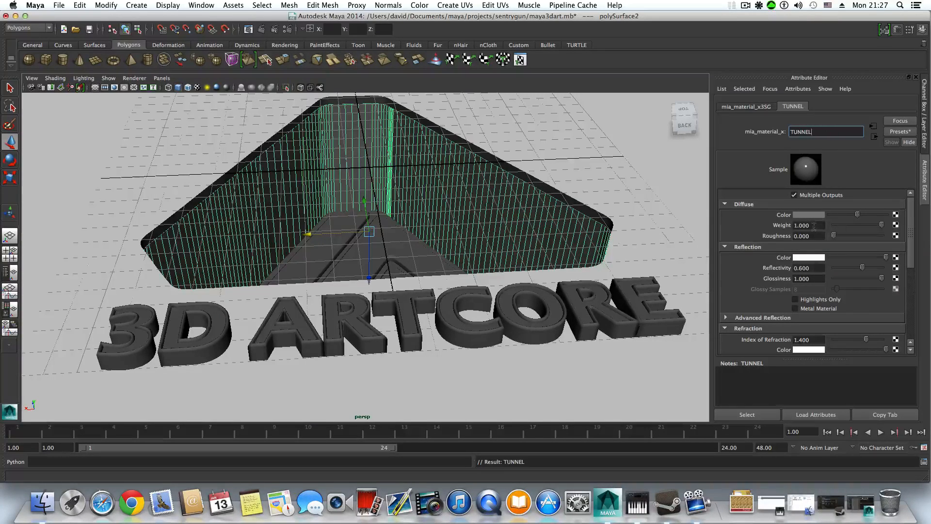
Step: Brighten the TUNNEL material's diffuse color to white and lower its reflectivity to about 0.19
left_click_drag(858, 217, 886, 216)
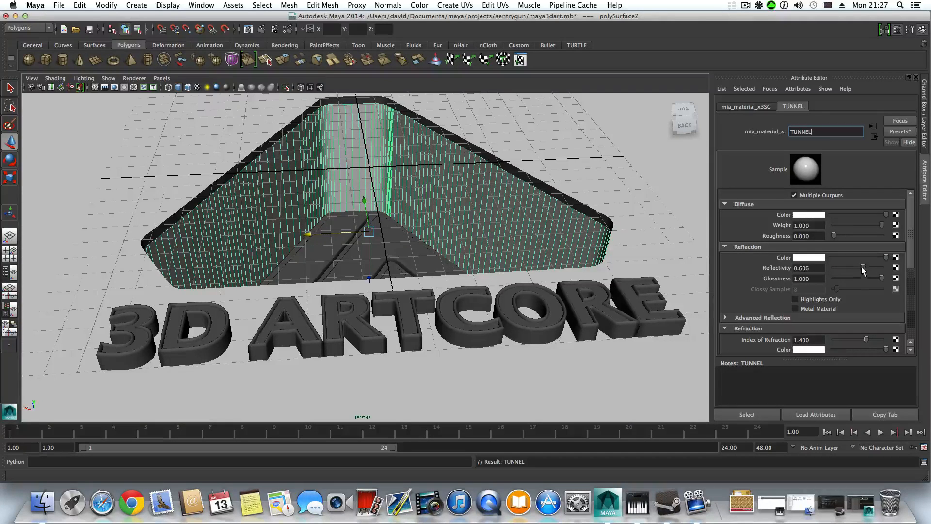
left_click_drag(863, 270, 844, 271)
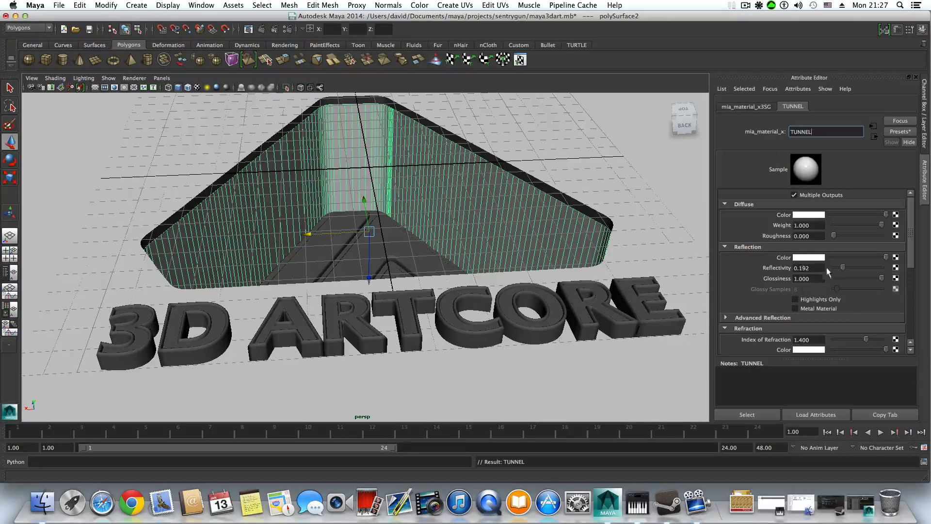
left_click(807, 268)
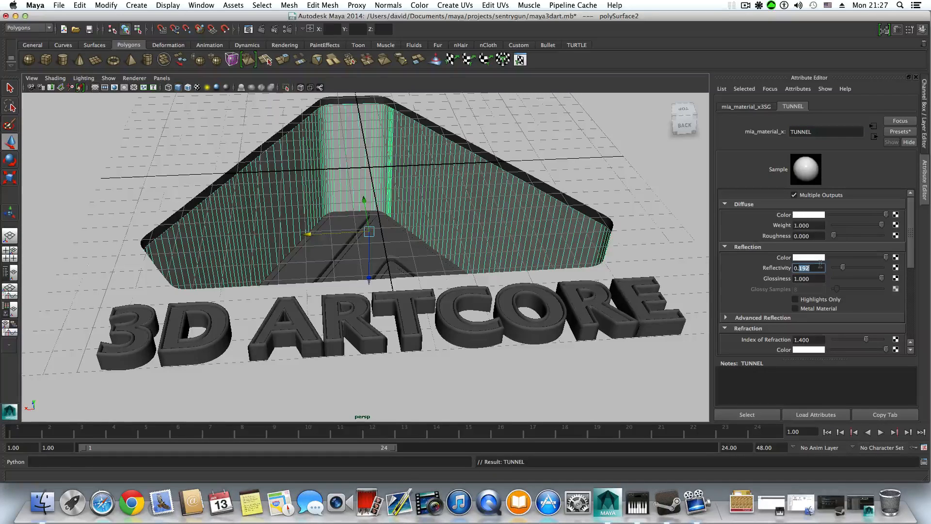
scroll(789, 278, "down", 5)
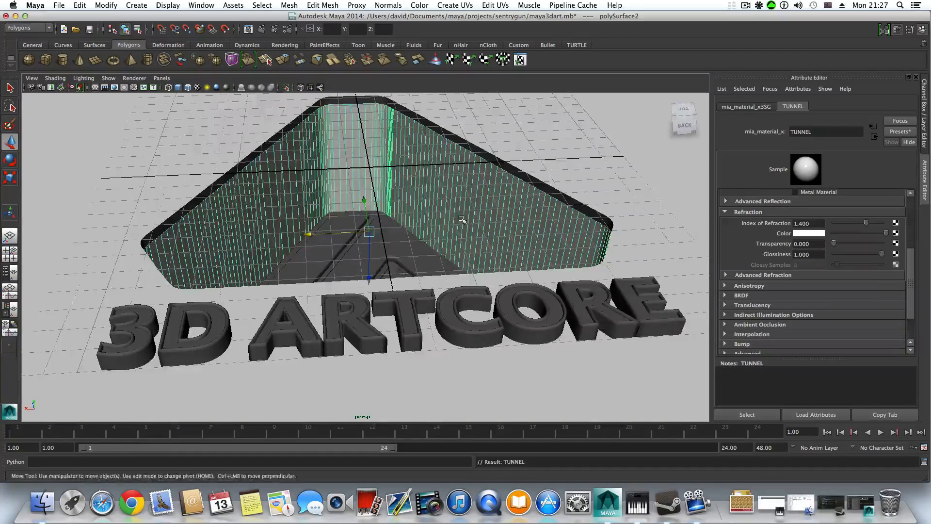
left_click_drag(468, 222, 445, 234, "alt")
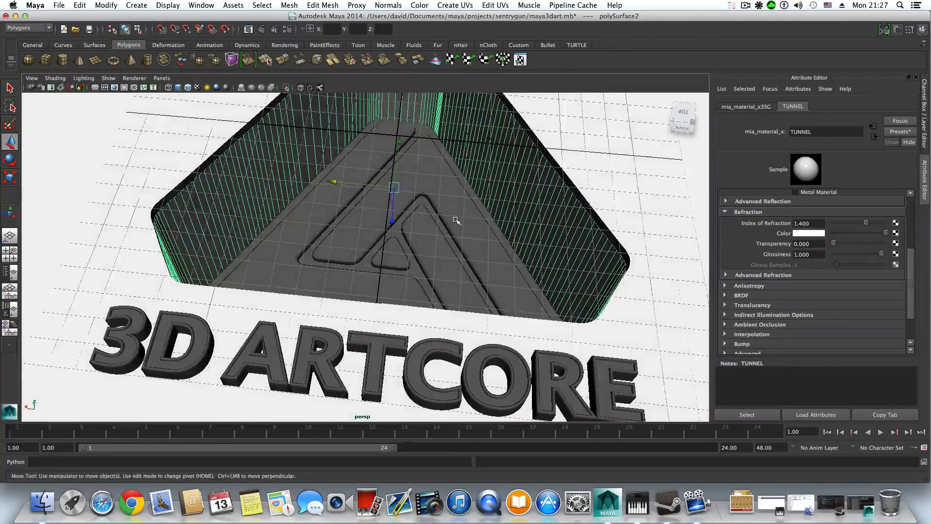
left_click(449, 227)
left_click(445, 265, "shift")
left_click(397, 258, "shift")
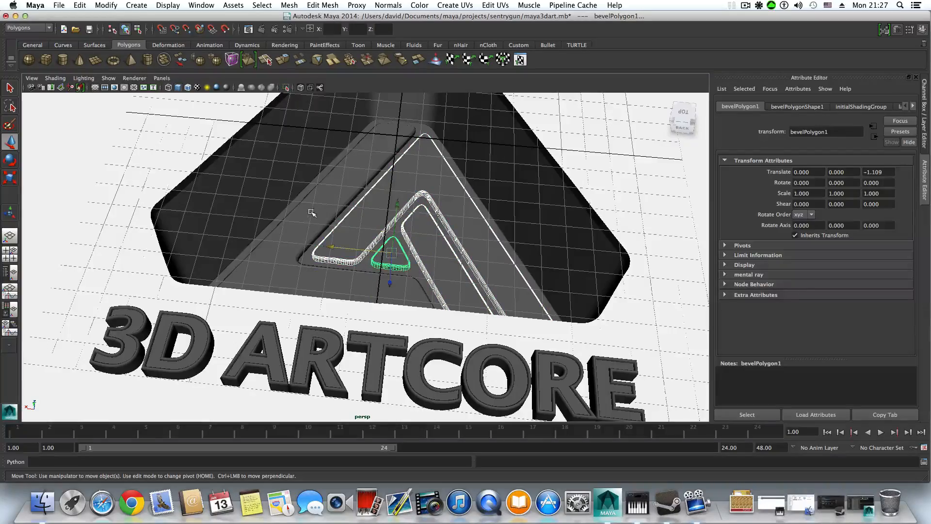
left_click(311, 212, "shift")
left_click_drag(462, 248, 409, 266, "alt")
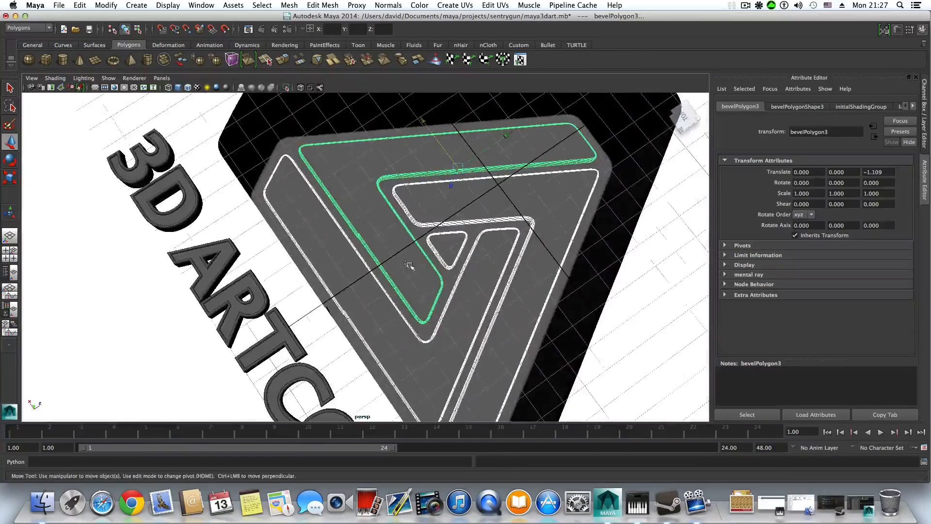
left_click_drag(490, 280, 505, 259, "alt")
middle_click_drag(529, 136, 493, 194, "alt")
mouse_move(544, 225)
left_mouse_down("alt")
mouse_move(547, 198)
mouse_move(532, 232)
left_mouse_up("alt")
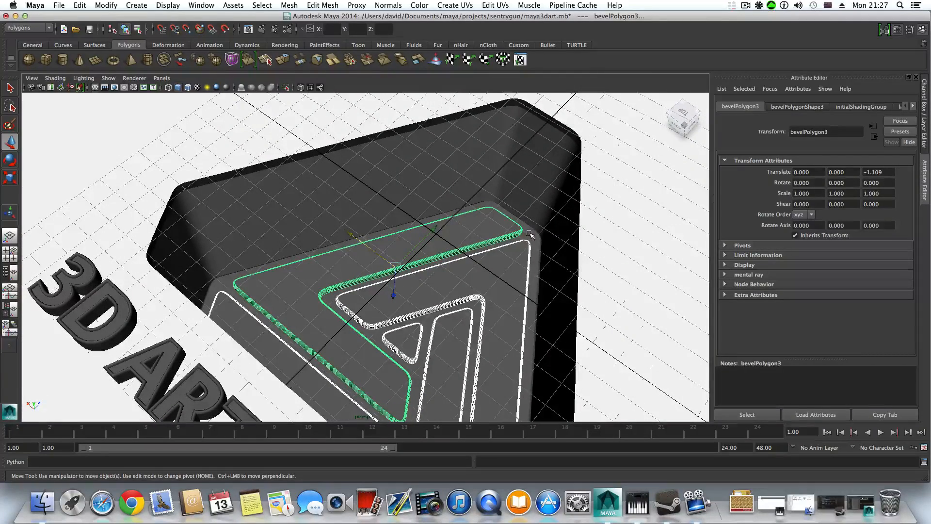
Step: Select all the raised emblem pieces on the tunnel floor together
left_click(522, 333)
left_click(493, 272)
left_click(403, 241, "shift")
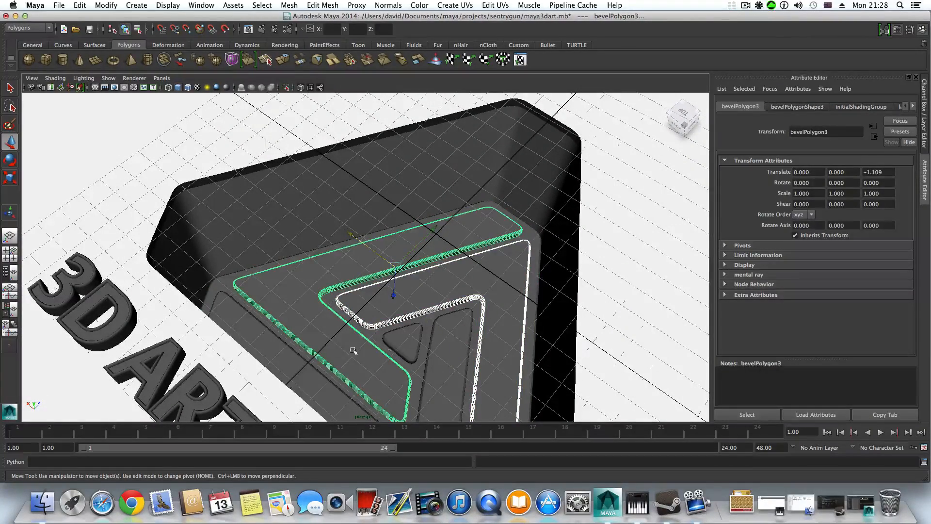
left_click(400, 341, "shift")
left_click(437, 355, "shift")
Step: Assign the existing TUNNEL material to the selected emblem pieces
right_click(452, 275)
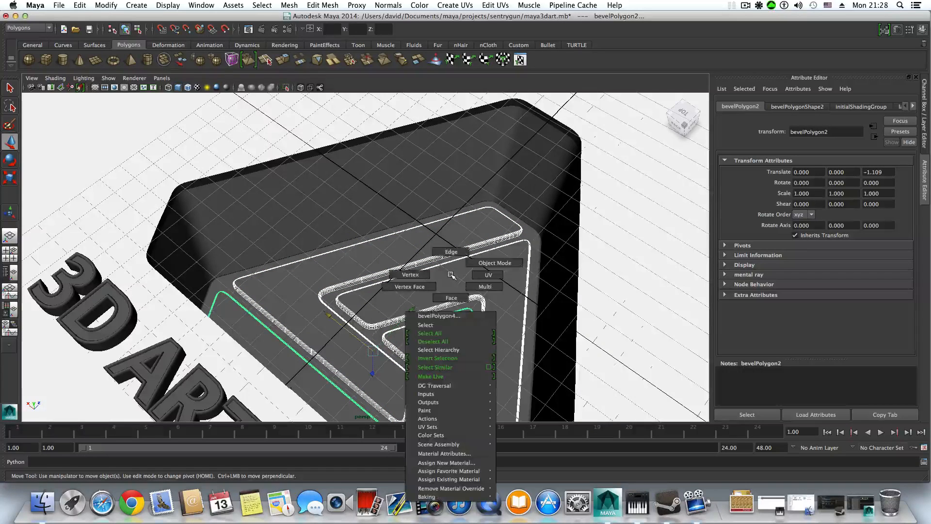
mouse_move(445, 478)
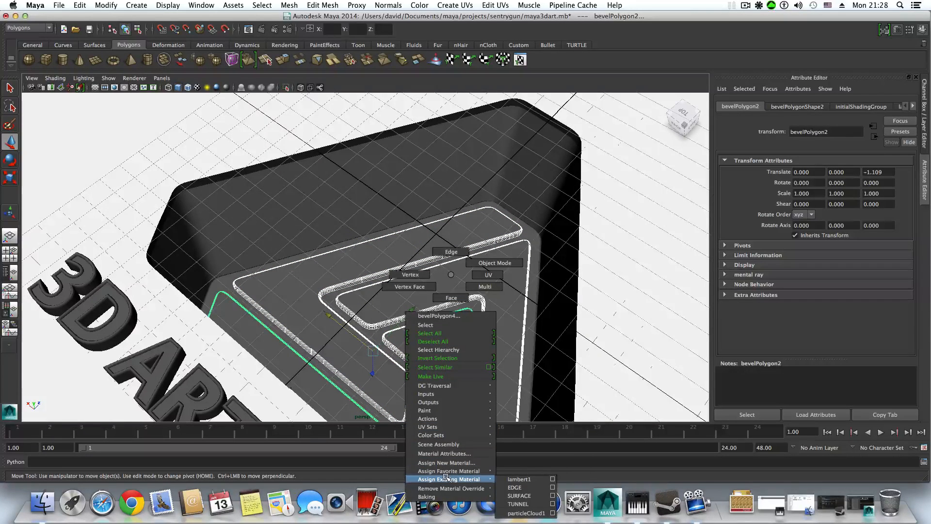
left_click(525, 505)
scroll(496, 364, "down", 5)
left_click_drag(432, 265, 439, 228, "alt")
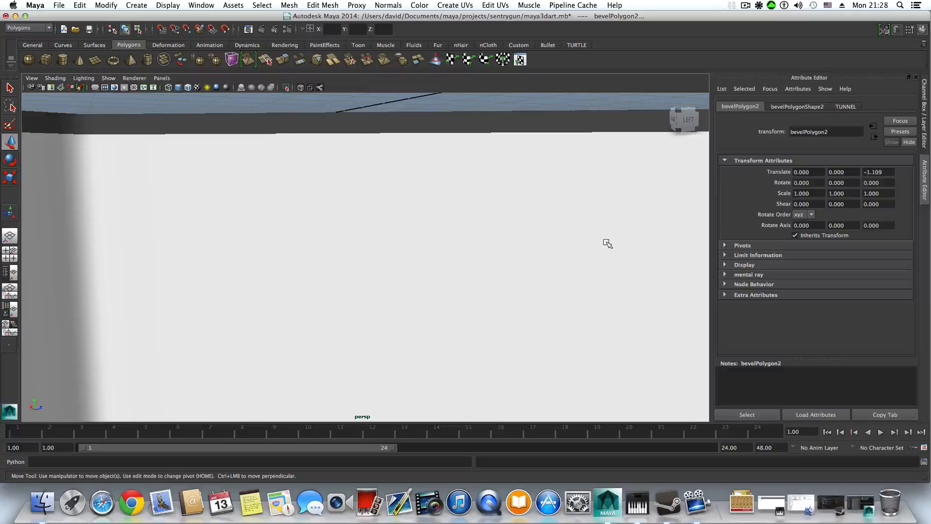
left_click_drag(607, 243, 483, 312, "alt")
right_click_drag(483, 312, 363, 278, "alt")
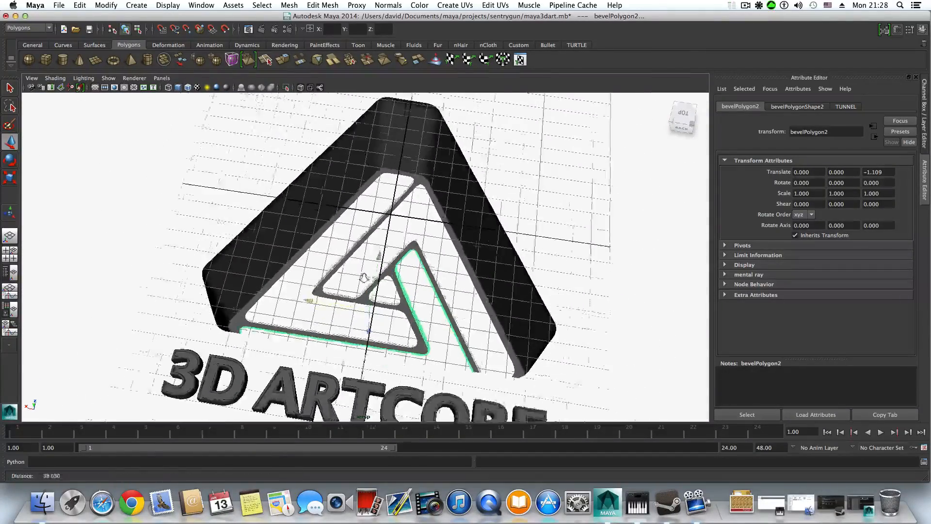
mouse_move(364, 277)
left_mouse_down("alt")
mouse_move(374, 296)
mouse_move(381, 287)
mouse_move(368, 293)
mouse_move(382, 316)
mouse_move(373, 272)
mouse_move(376, 291)
left_mouse_up("alt")
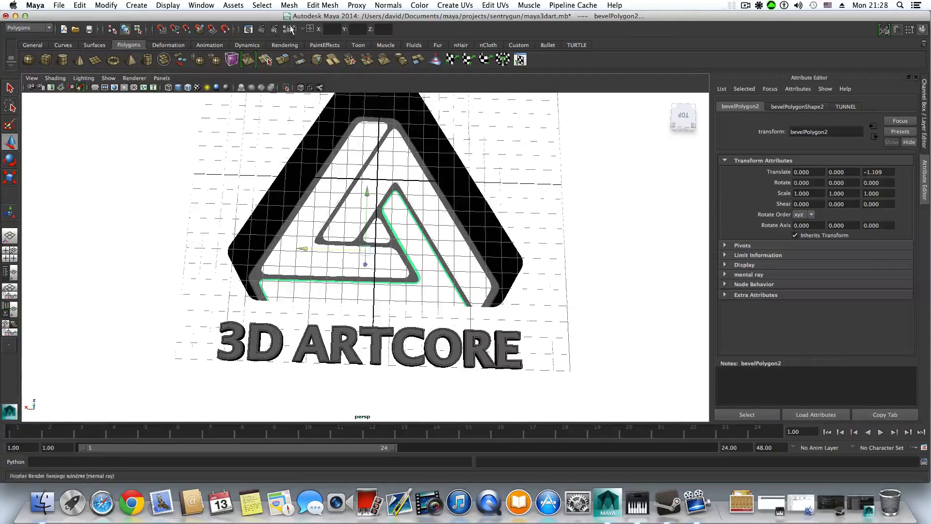
Step: Open the Hypershade and clear its work area
left_click(201, 5)
mouse_move(243, 30)
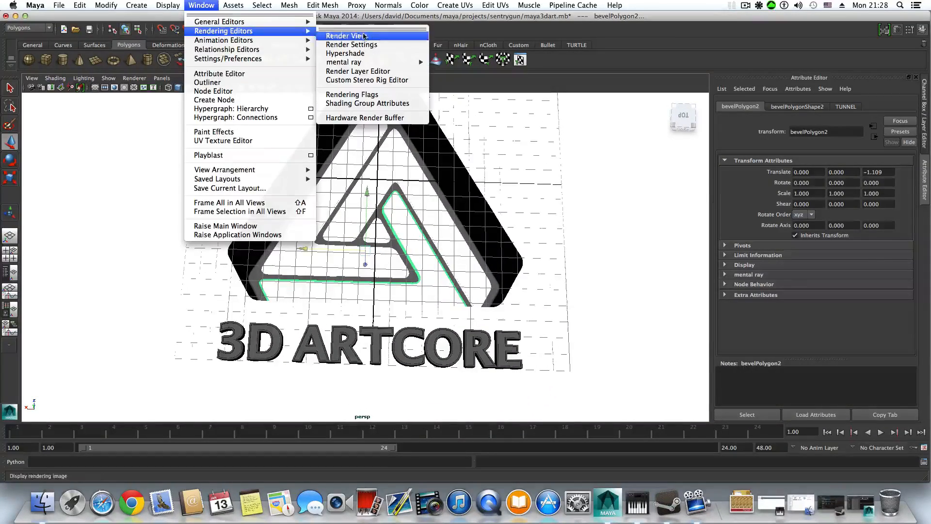
left_click(359, 54)
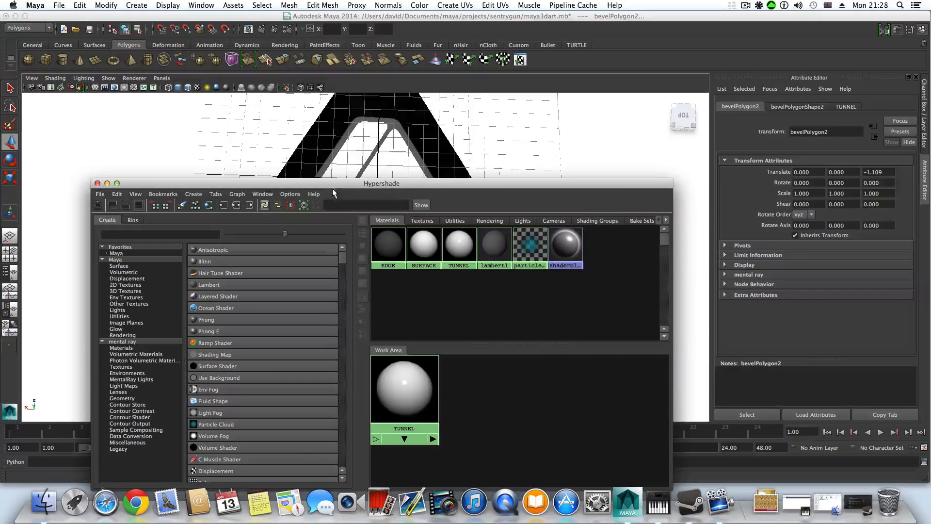
left_click_drag(332, 189, 395, 88)
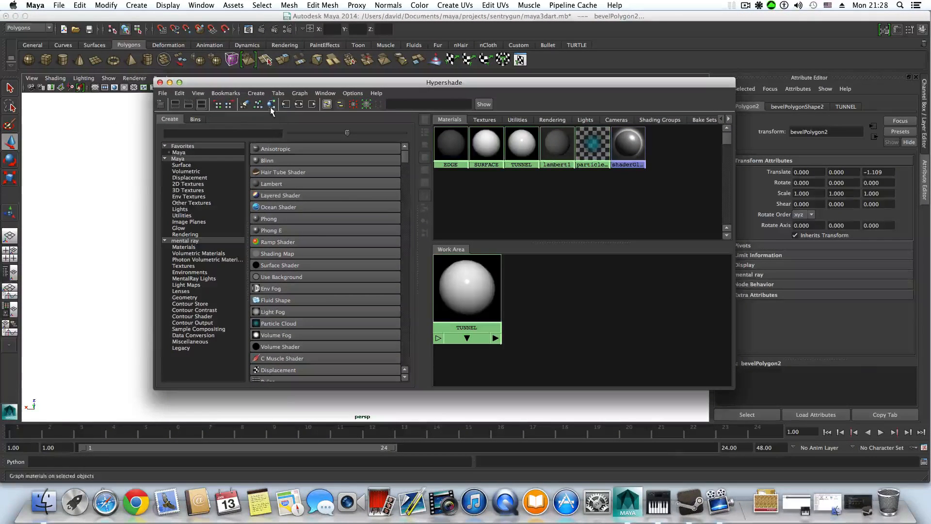
left_click(245, 104)
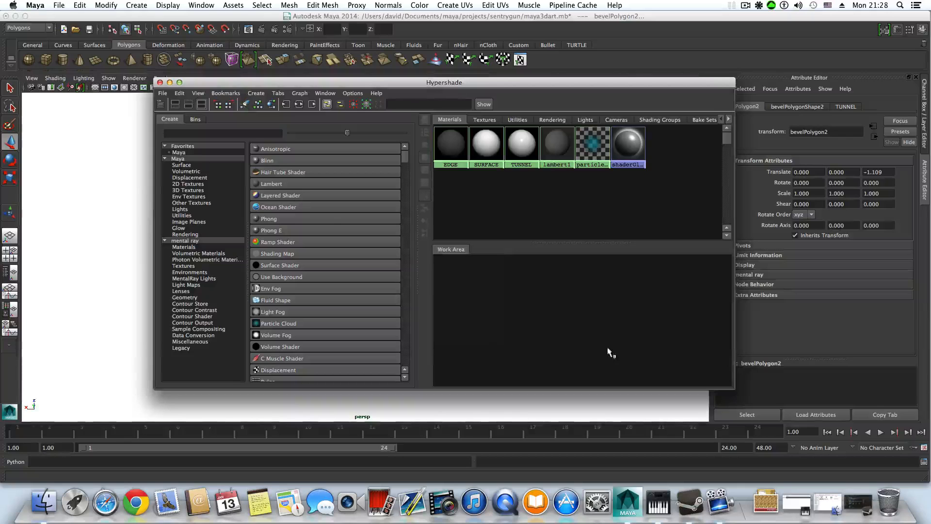
Step: Create a new Maya Lambert material in the Hypershade
left_click(189, 159)
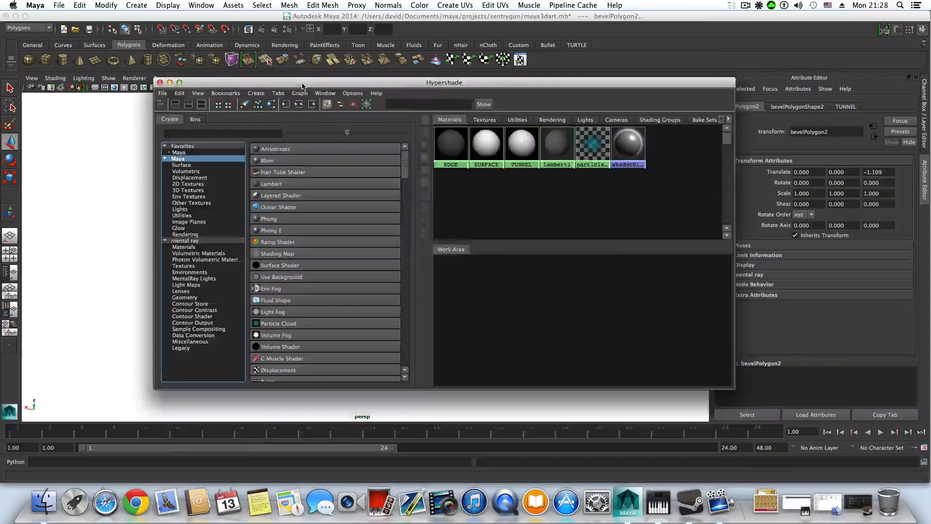
mouse_move(306, 84)
left_mouse_down()
mouse_move(307, 214)
mouse_move(338, 126)
mouse_move(315, 98)
left_mouse_up()
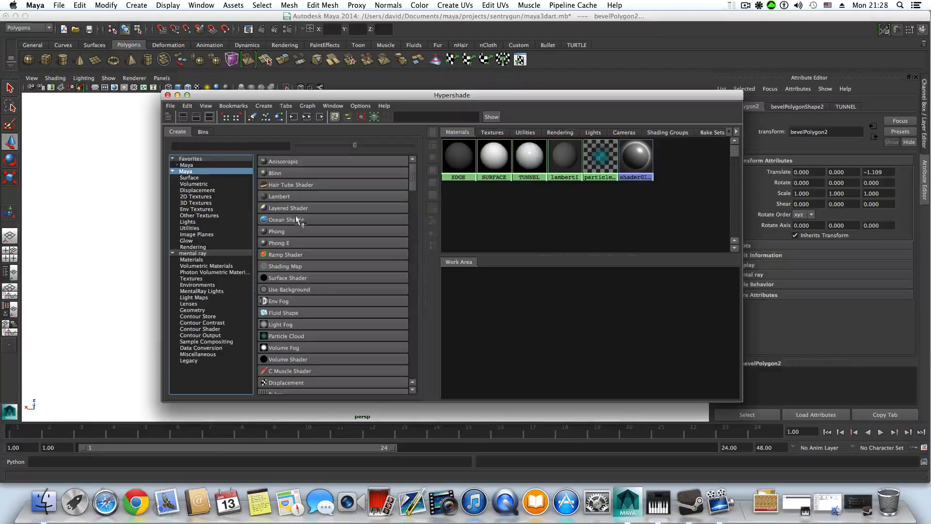
left_click(271, 196)
left_click_drag(657, 97, 503, 108)
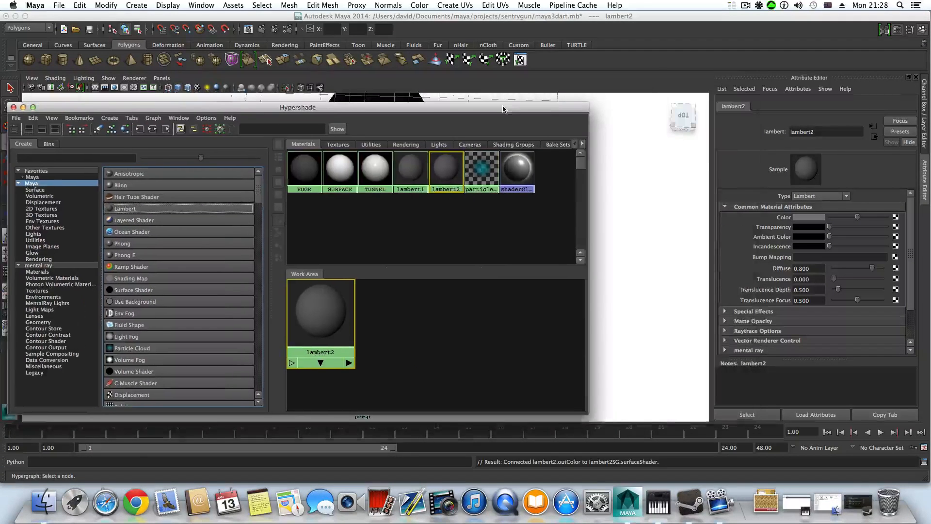
Step: Rename the new Lambert material AMBIENTWHITE
double_click(823, 132)
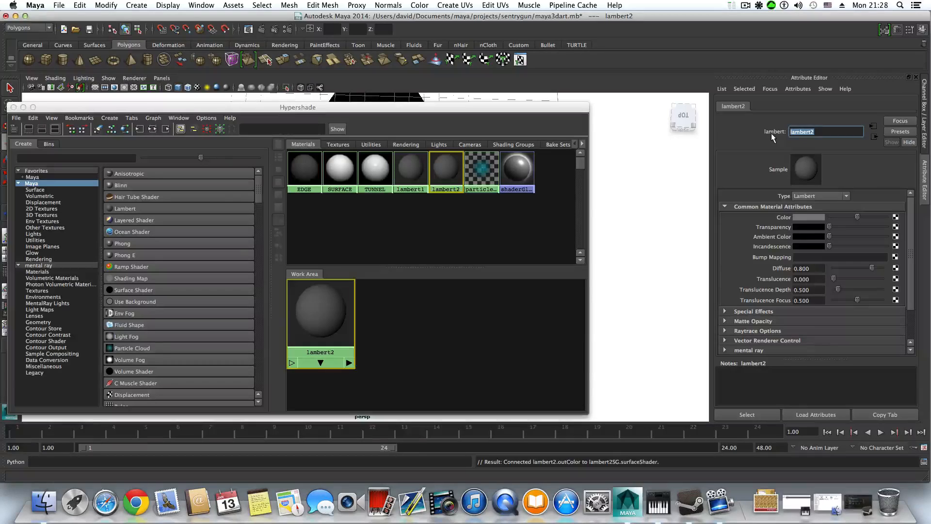
type("AMBE")
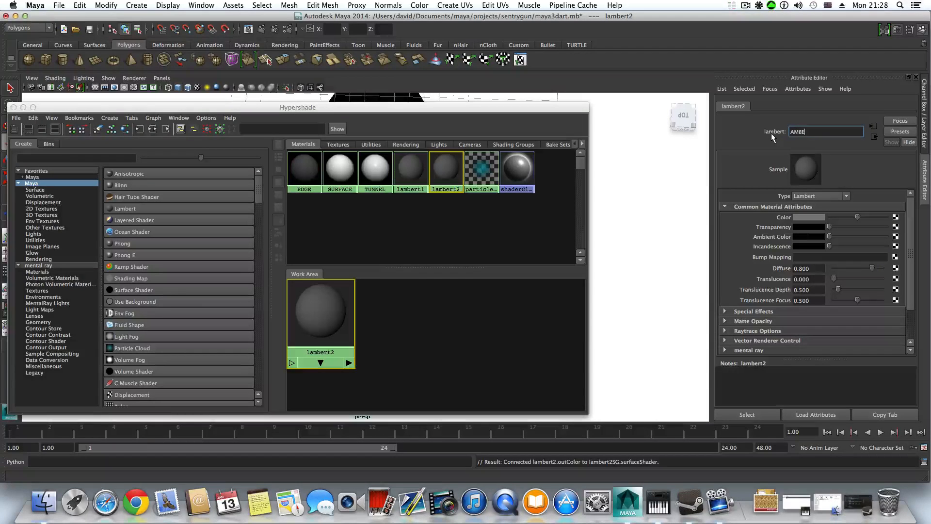
key("BackSpace")
type("IENTWHITE")
key("Return")
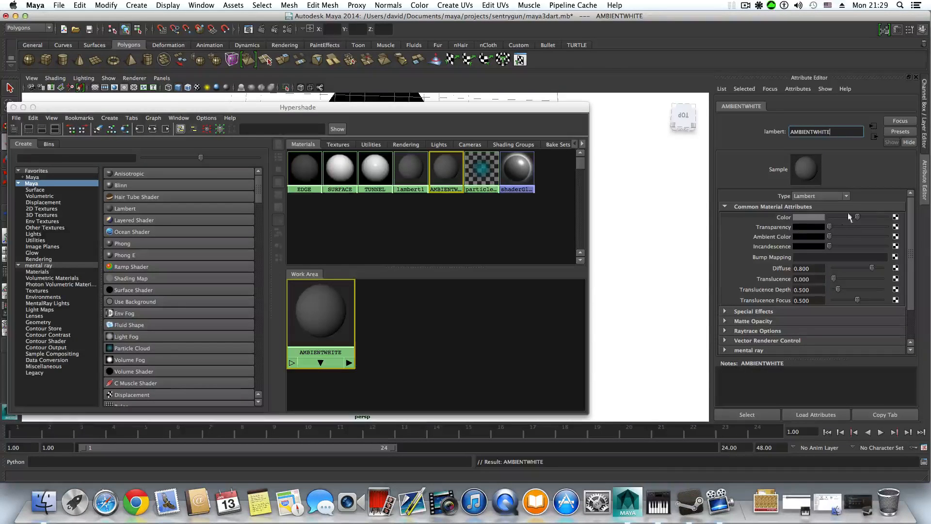
Step: Set AMBIENTWHITE's color to white, raise its ambient color to a mid grey, and set its glow intensity to 0.040
left_click_drag(857, 216, 889, 216)
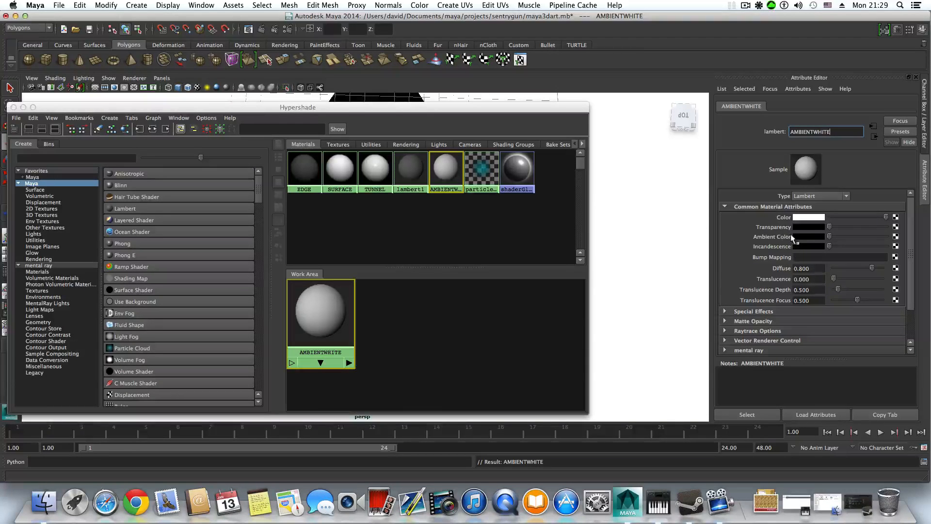
left_click_drag(827, 235, 849, 235)
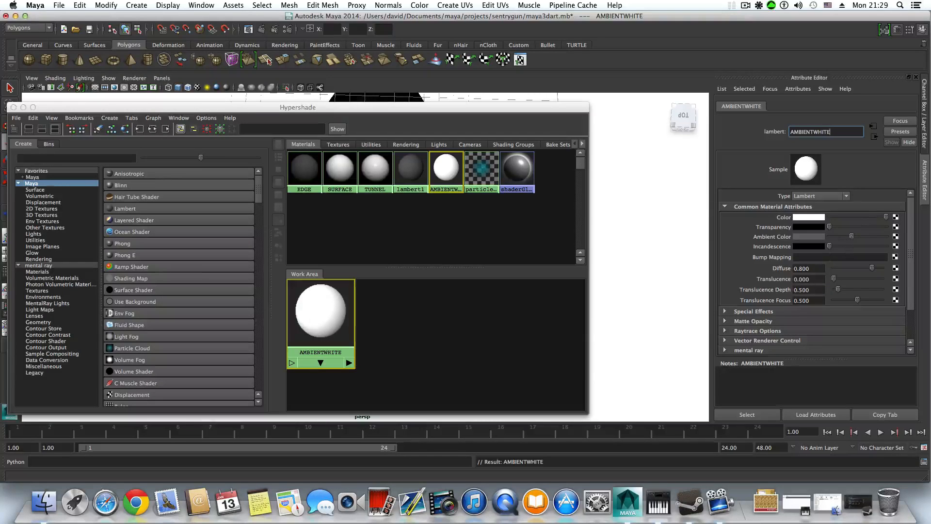
left_click(752, 311)
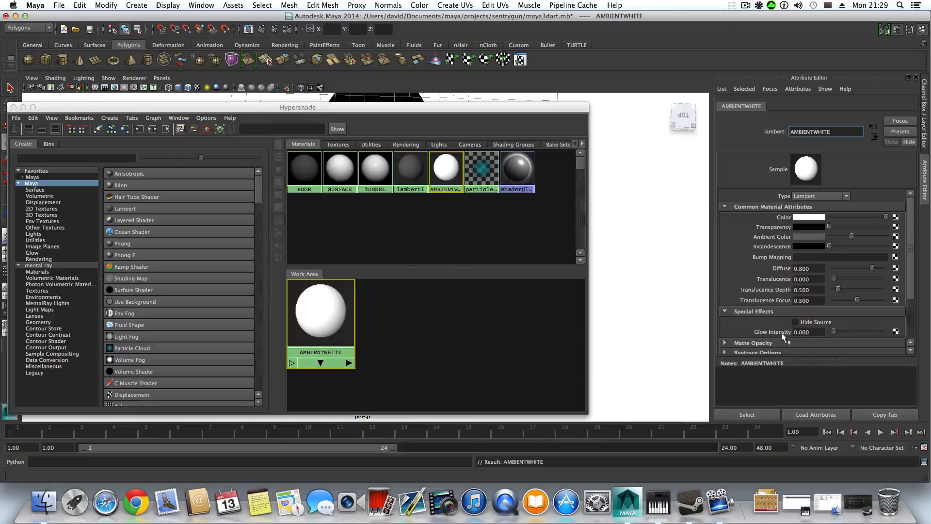
left_click(802, 331)
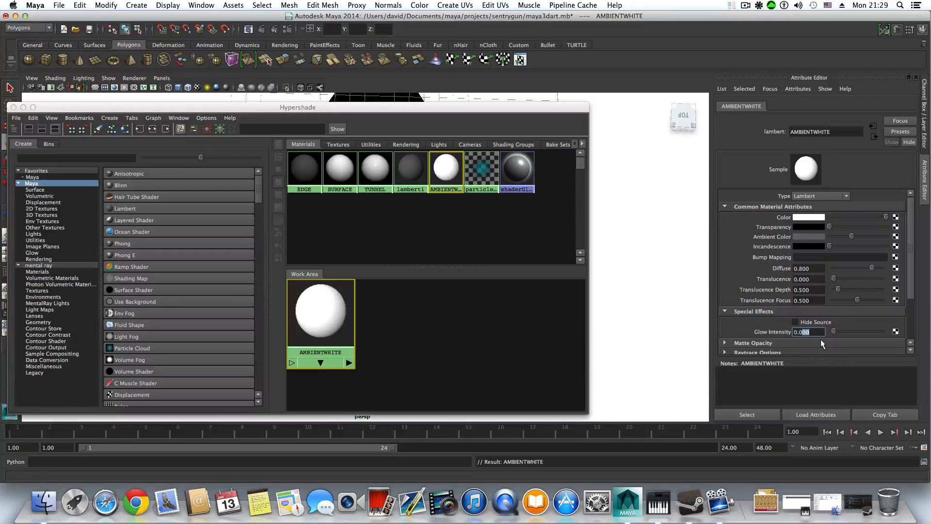
double_click(822, 332)
Step: Select the tunnel wall object, show it from the side and minimize the Hypershade
left_click_drag(56, 109, 113, 94)
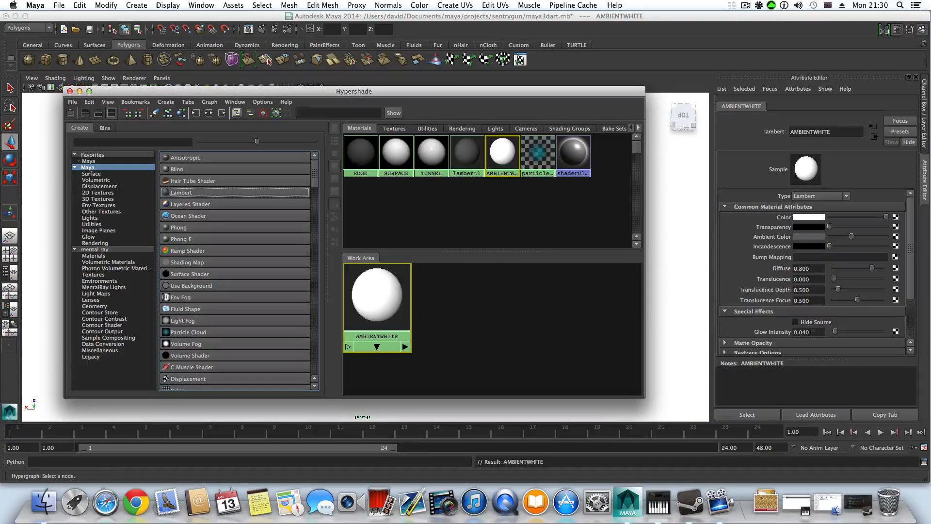
left_click_drag(136, 92, 206, 200)
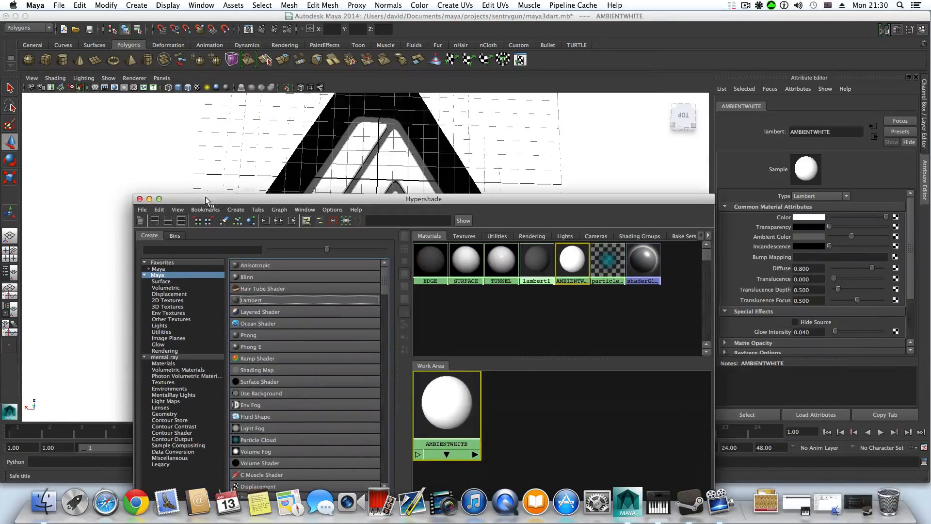
left_click_drag(411, 162, 458, 131, "alt")
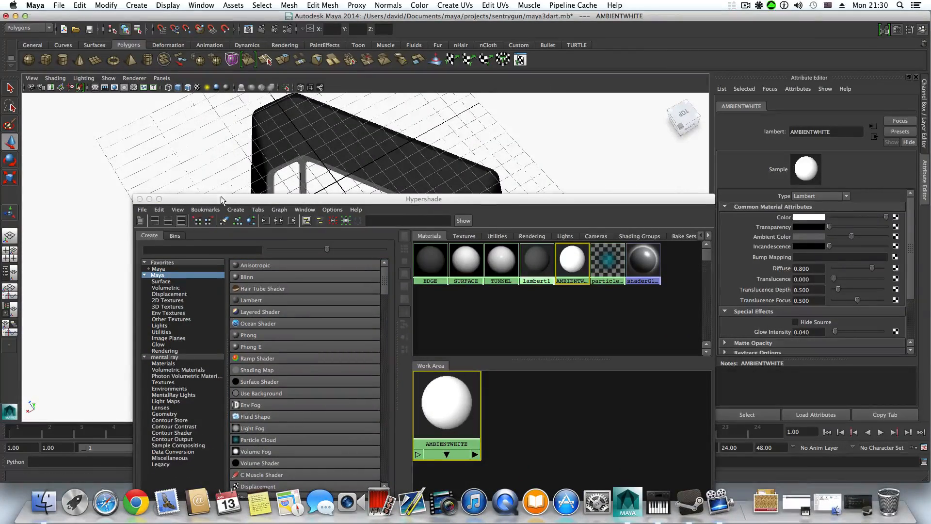
left_click_drag(221, 196, 202, 248)
left_click(387, 170)
left_click_drag(387, 170, 322, 206, "alt")
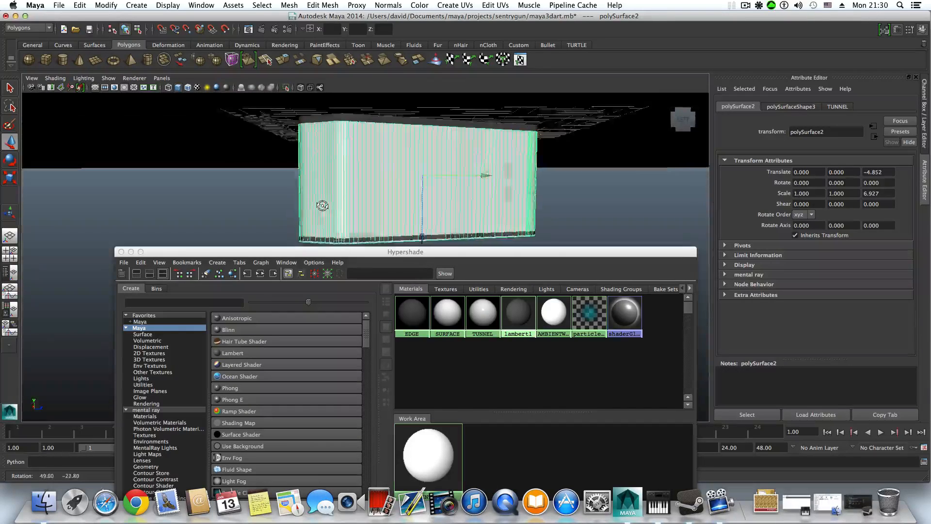
right_click_drag(323, 206, 417, 174, "alt")
left_click_drag(417, 174, 431, 175, "alt")
right_click_drag(431, 175, 389, 167, "alt")
left_click_drag(383, 191, 376, 150, "alt")
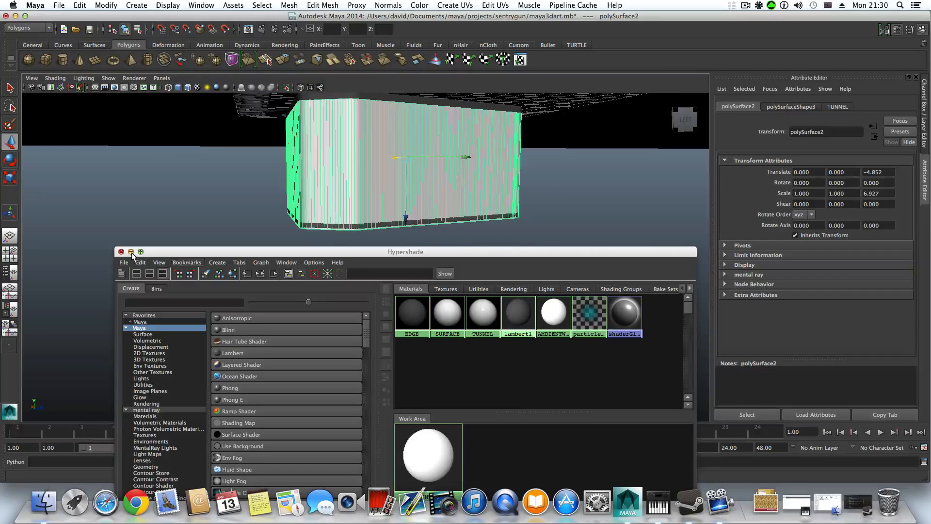
left_click(132, 252)
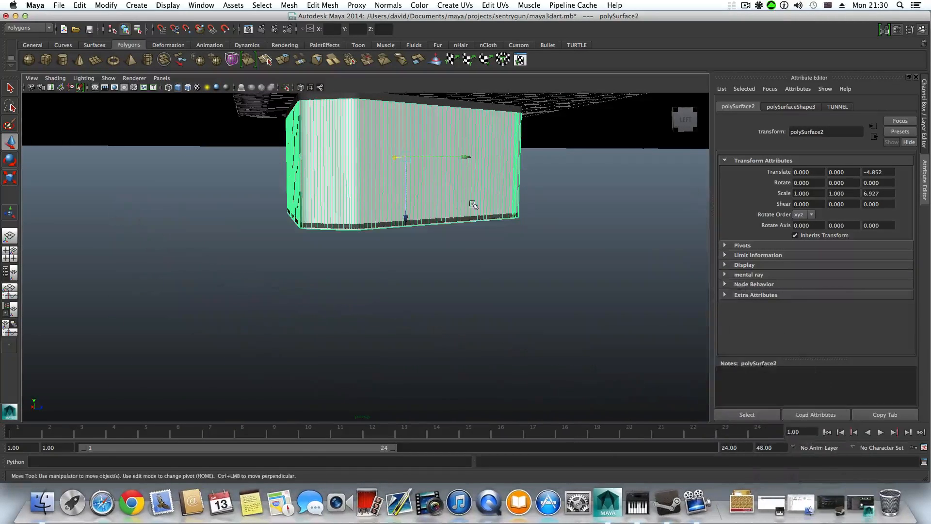
Step: Insert a series of horizontal edge loops around the tunnel walls at several heights with the Insert Edge Loop Tool
right_click_drag(474, 204, 473, 264, "alt")
left_click_drag(473, 263, 456, 261, "alt")
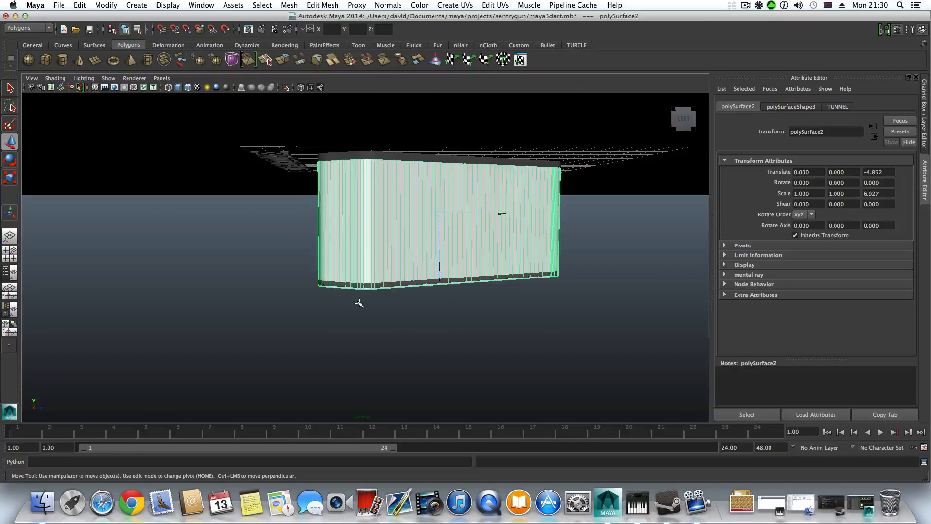
right_click_drag(359, 219, 312, 232, "shift")
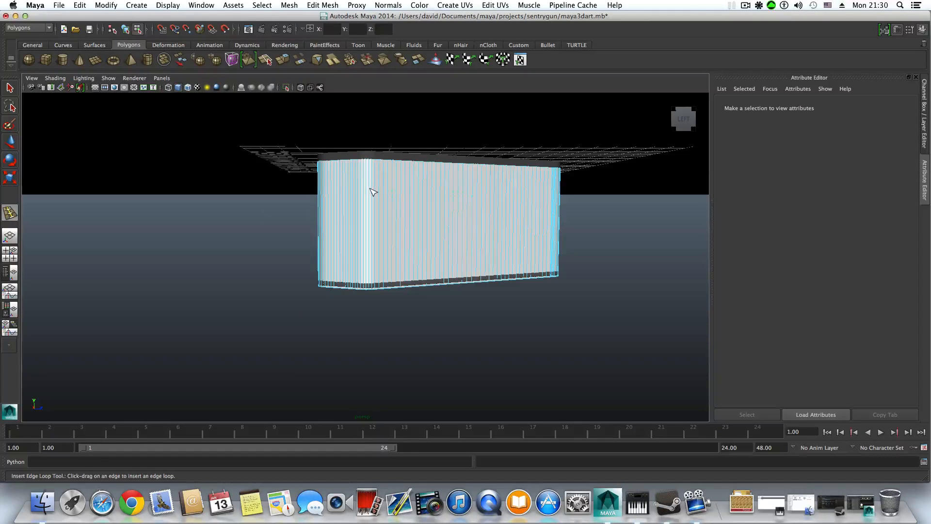
left_click_drag(372, 192, 464, 290)
middle_click_drag(346, 246, 357, 280, "alt")
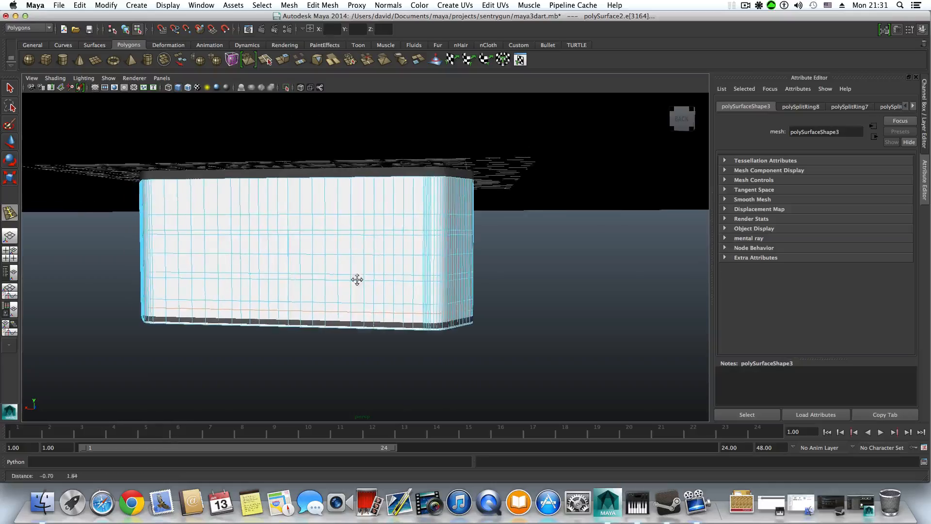
left_click_drag(357, 279, 407, 300, "alt")
right_click_drag(272, 288, 416, 277, "alt")
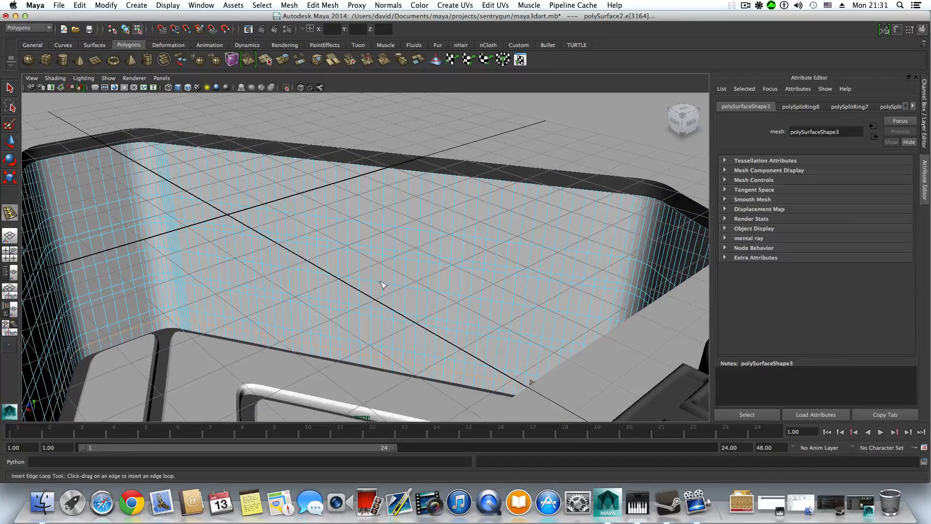
left_click_drag(383, 286, 349, 295, "alt")
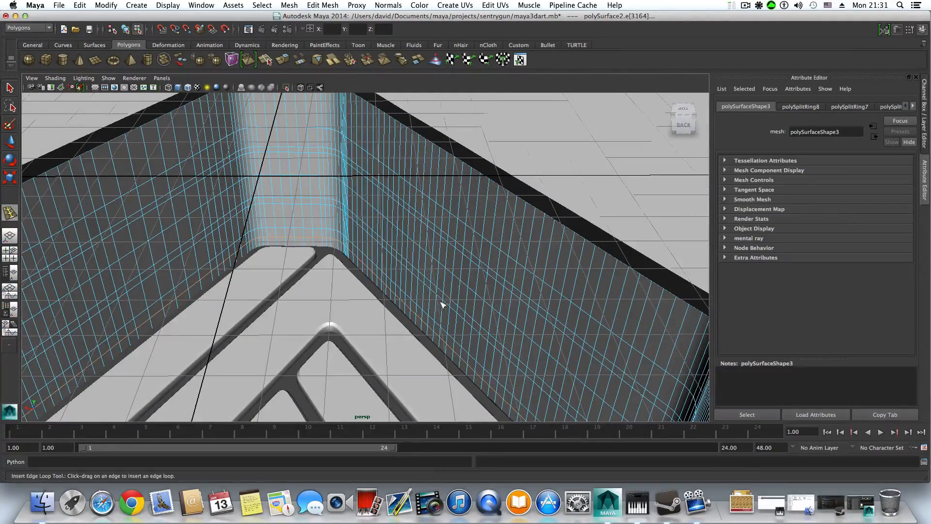
Step: Switch the tunnel wall to face selection and select the upper narrow face loop around its inside
right_click_drag(604, 228, 536, 216, "alt")
left_click_drag(536, 216, 588, 207, "alt")
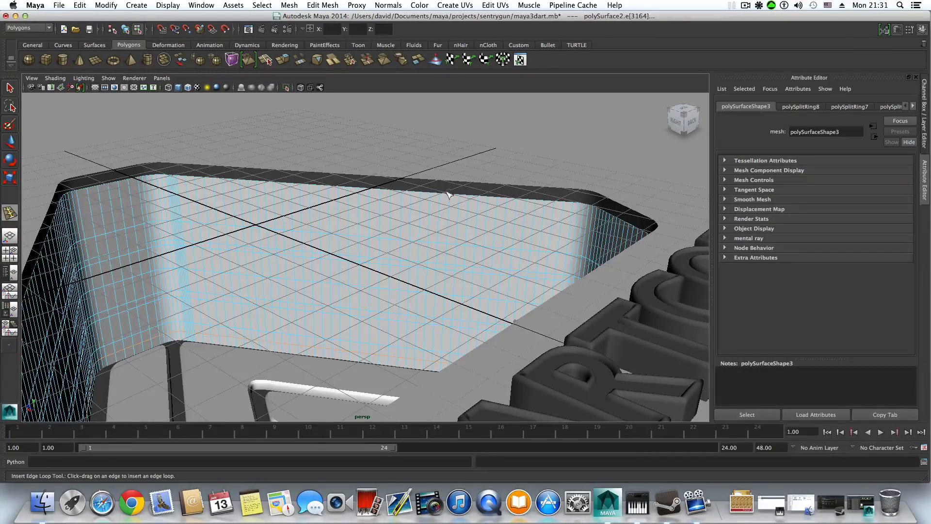
left_click_drag(447, 279, 409, 276, "alt")
right_click_drag(409, 277, 537, 286, "alt")
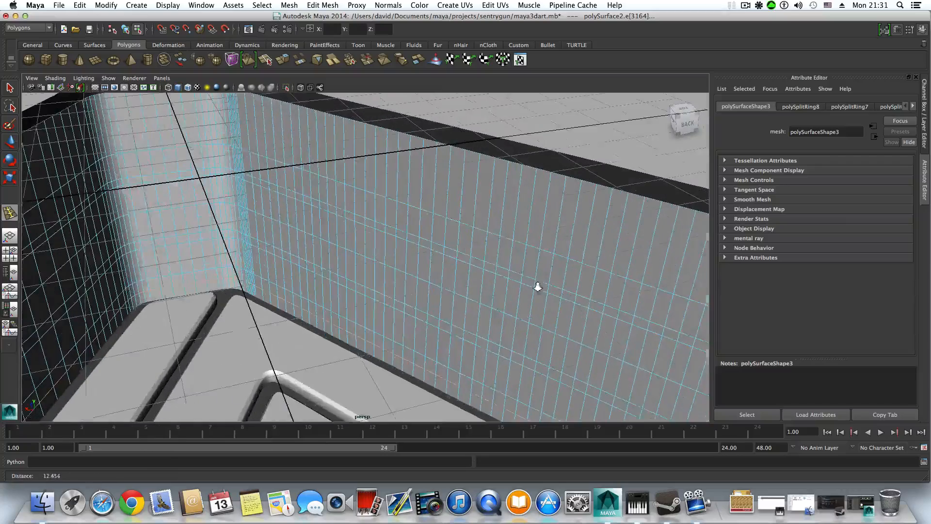
right_click_drag(481, 211, 485, 235)
key("q")
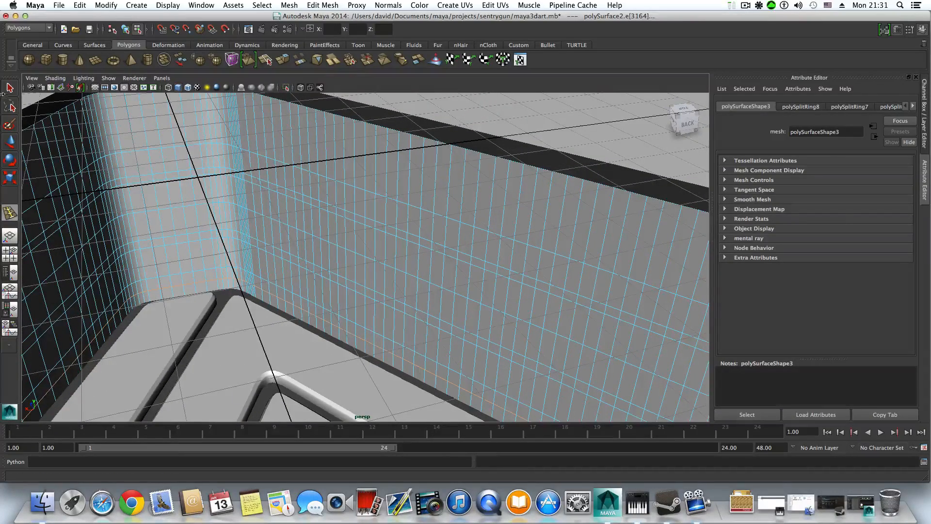
left_click(475, 262)
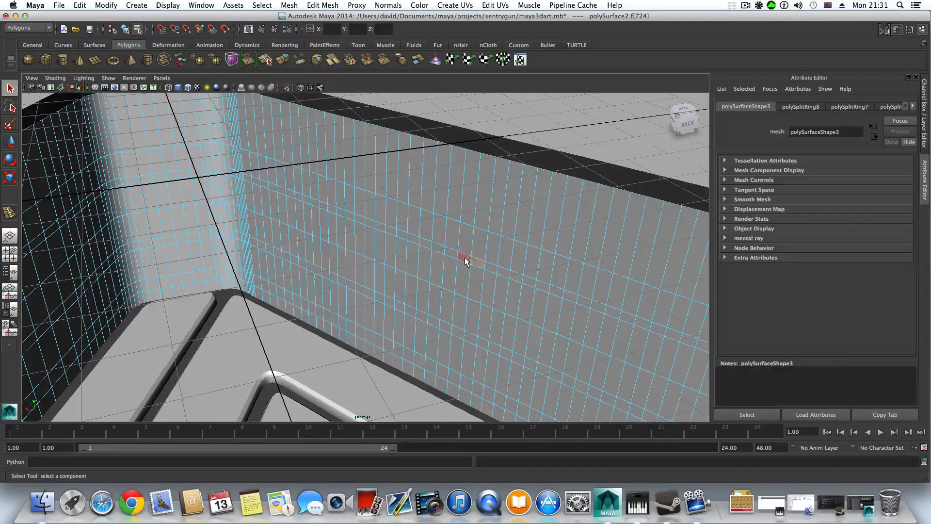
double_click(467, 260, "shift")
left_click(470, 261)
left_click(464, 258, "shift")
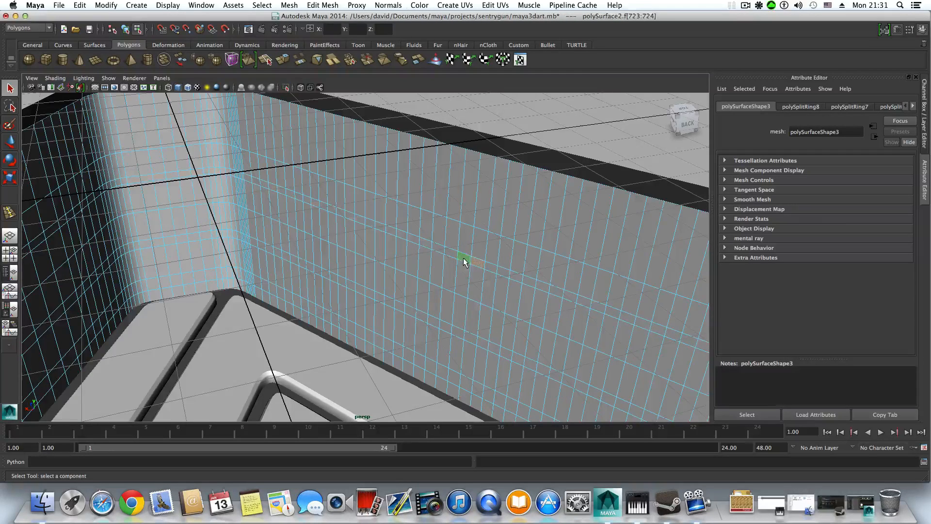
Step: Add the middle and lower narrow face loops of the tunnel wall to the selection
left_click(481, 342, "shift")
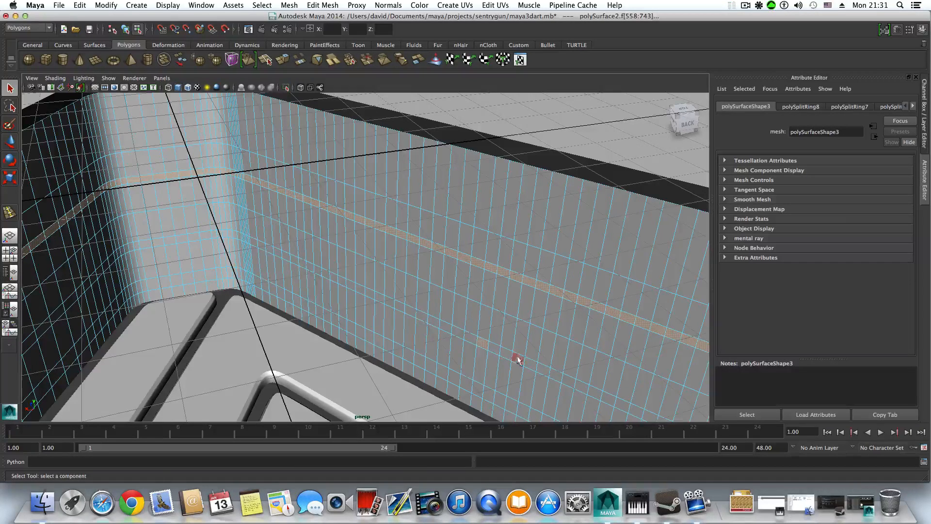
left_click(480, 342, "shift")
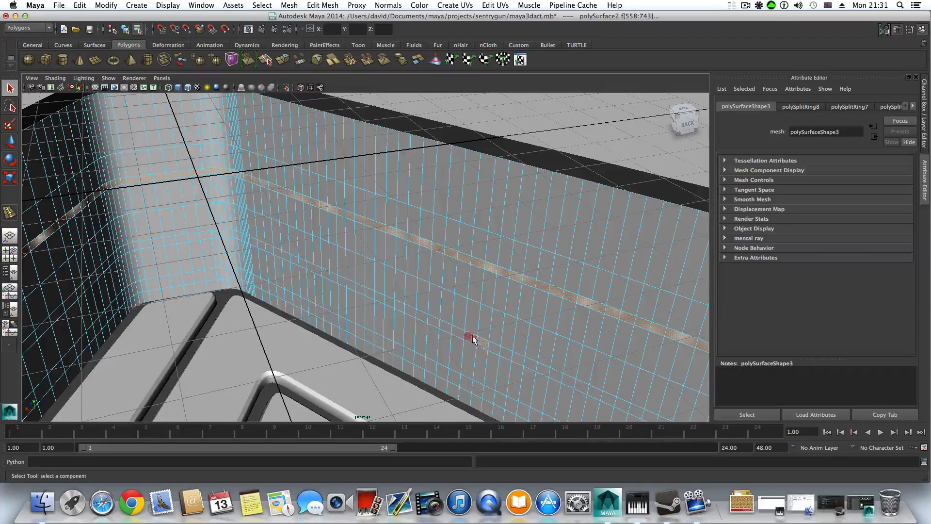
left_click(477, 264, "shift")
double_click(472, 338, "shift")
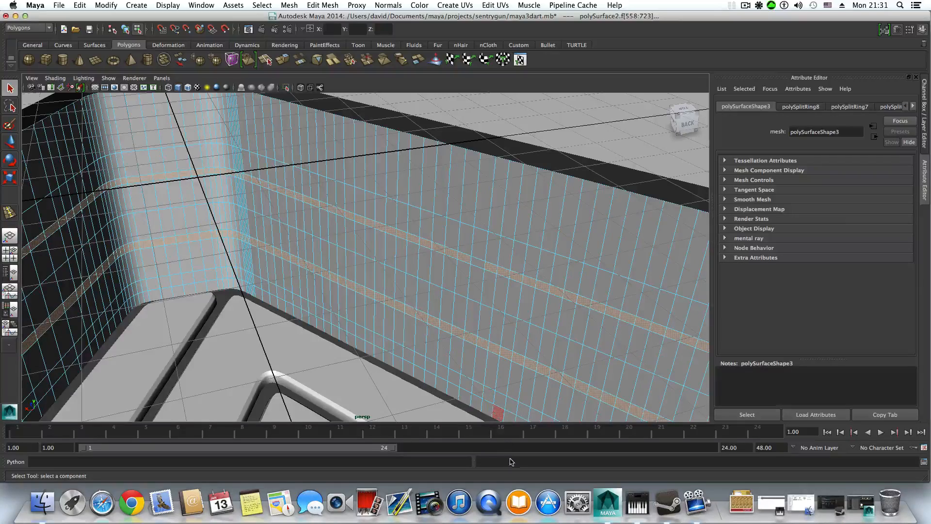
left_click(479, 265, "shift")
left_click_drag(479, 386, 456, 337, "alt")
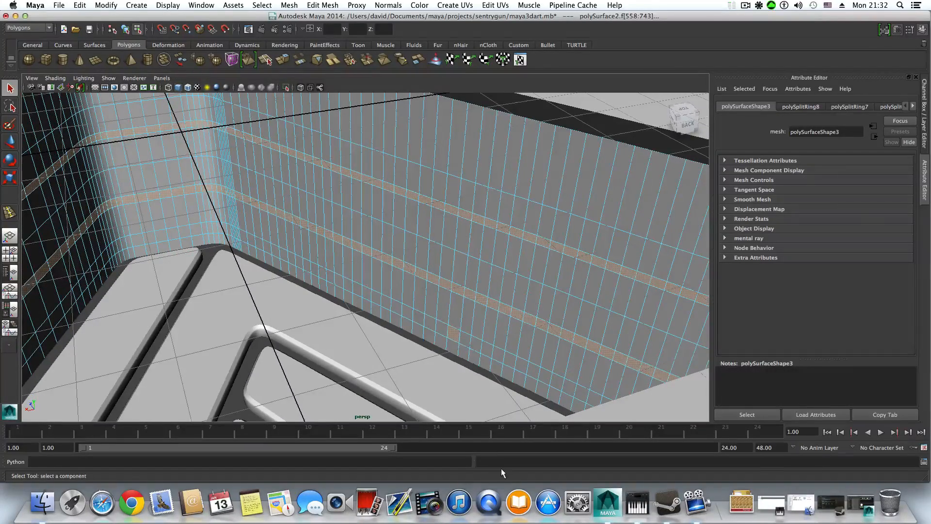
double_click(443, 328, "shift")
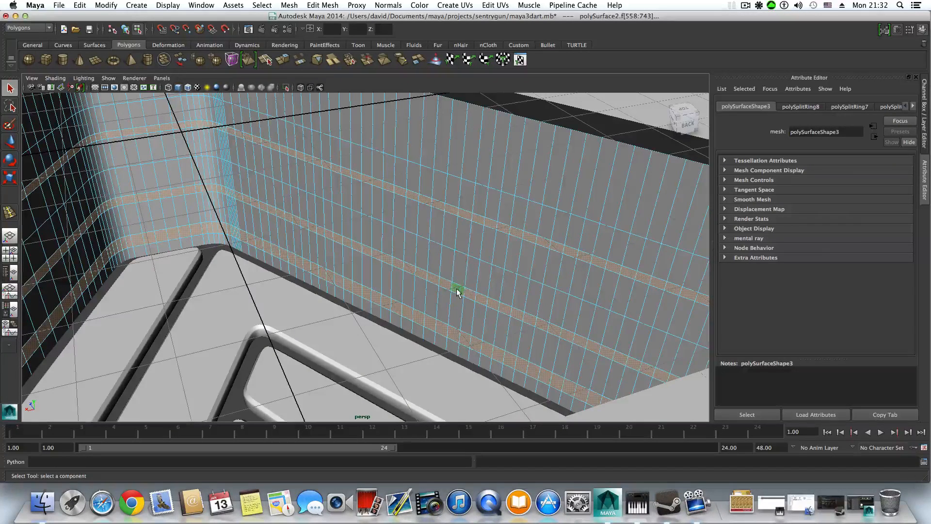
Step: Assign the existing EDGE material to the selected narrow face loops
mouse_move(405, 276)
left_mouse_down("alt")
mouse_move(640, 264)
mouse_move(561, 260)
mouse_move(391, 274)
mouse_move(422, 269)
left_mouse_up("alt")
right_click(437, 262)
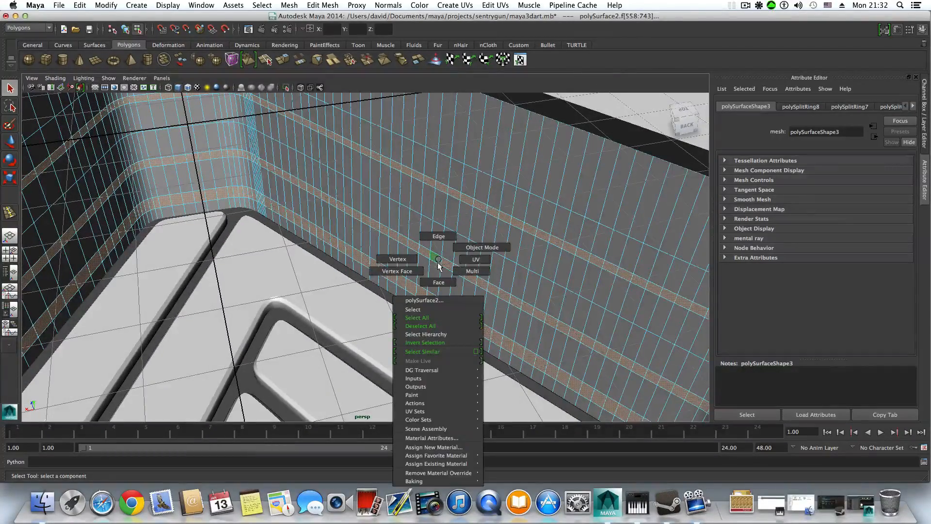
right_click(532, 173)
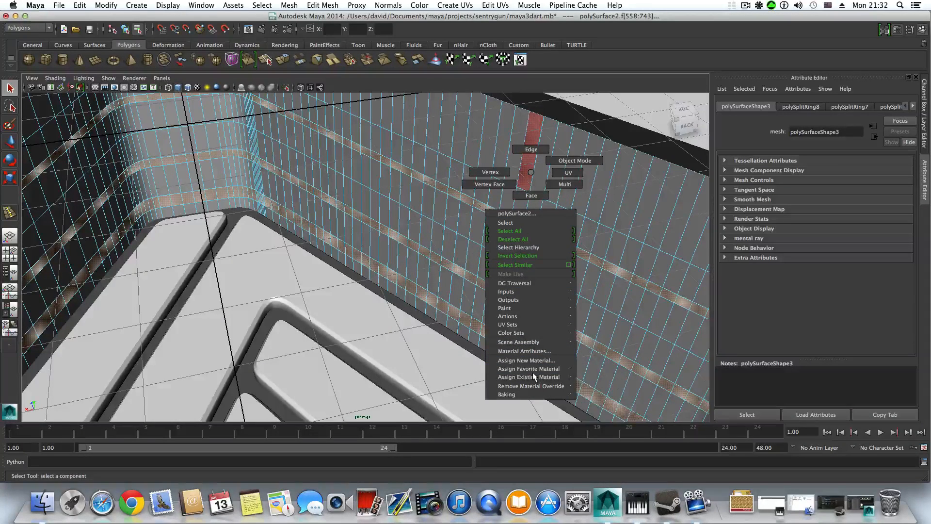
mouse_move(534, 373)
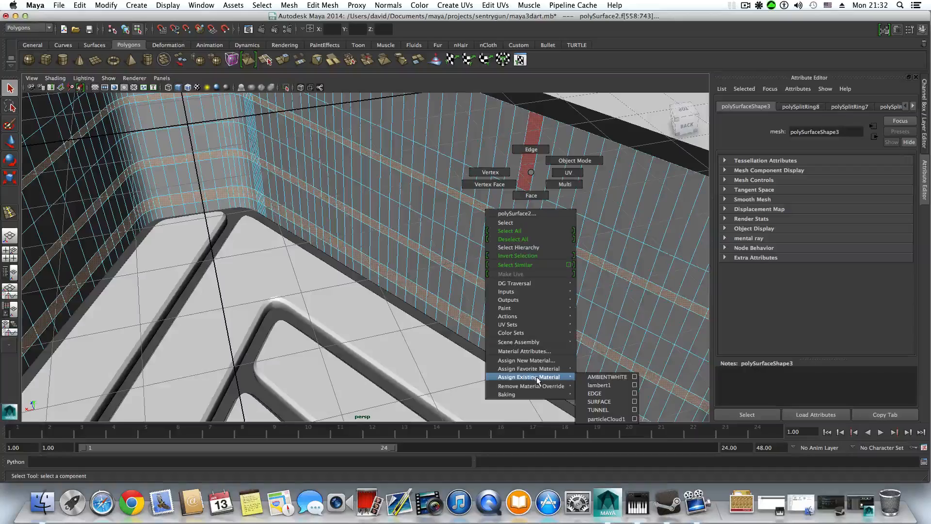
left_click(599, 393)
Step: Select the two wide face loops between the upper and middle dark stripes of the tunnel wall
left_click_drag(548, 342, 479, 268, "alt")
left_click(480, 253)
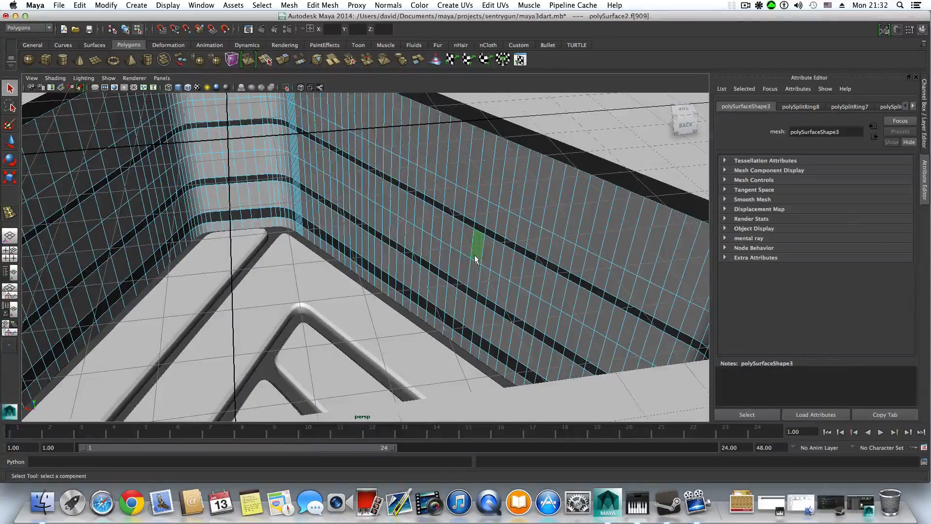
double_click(464, 245, "shift")
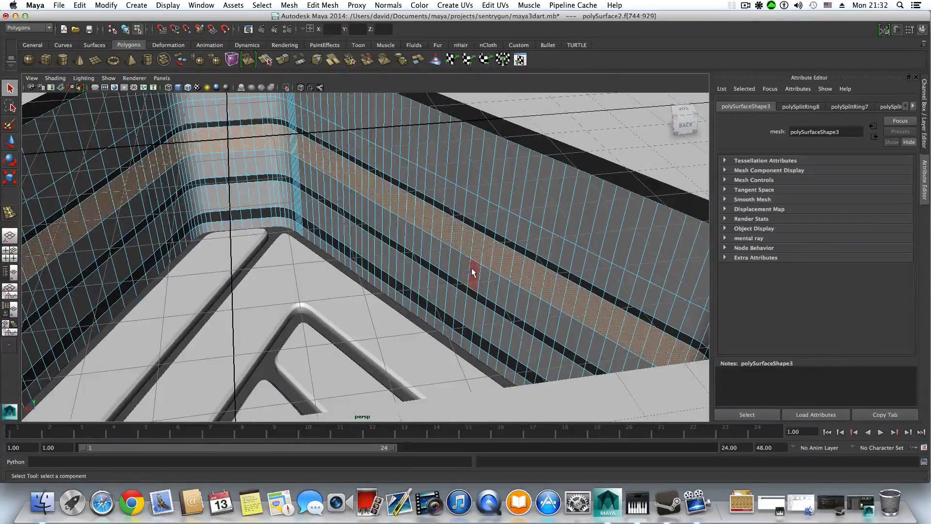
left_click(472, 271)
left_click(466, 244)
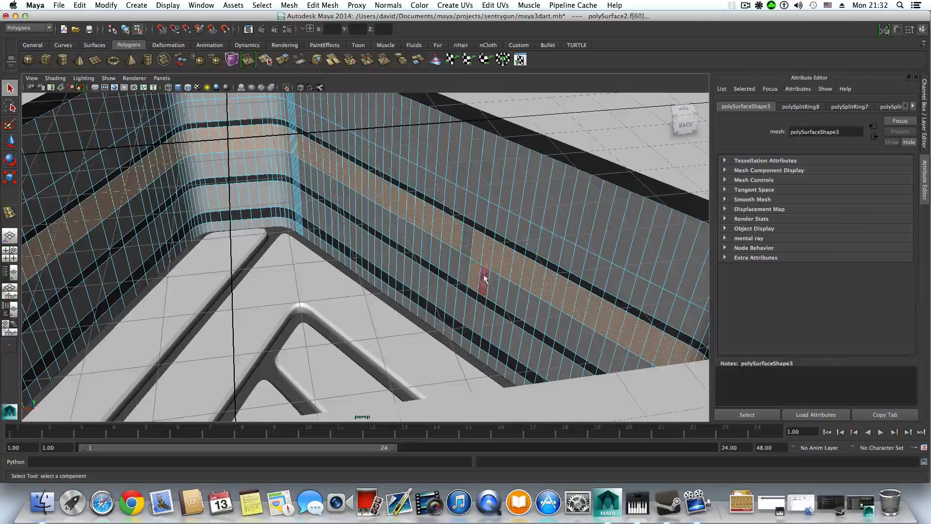
double_click(463, 272)
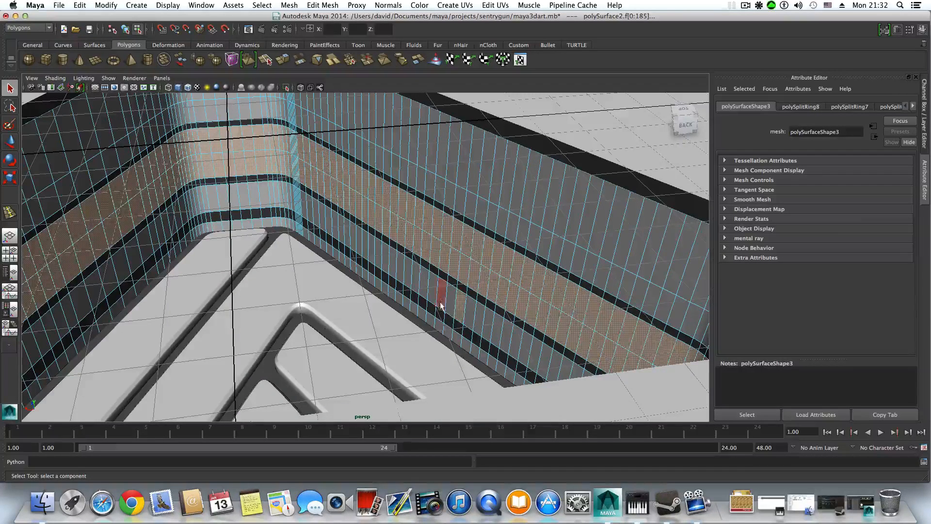
Step: Extend the selection with the face loops below the middle and lower dark stripes, adding back any dropped faces
left_click(454, 272, "shift")
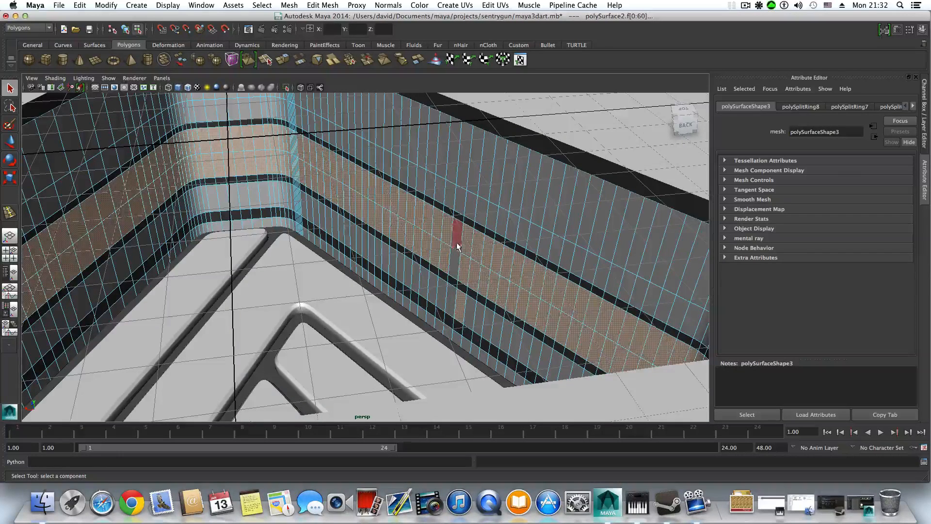
double_click(449, 302, "shift")
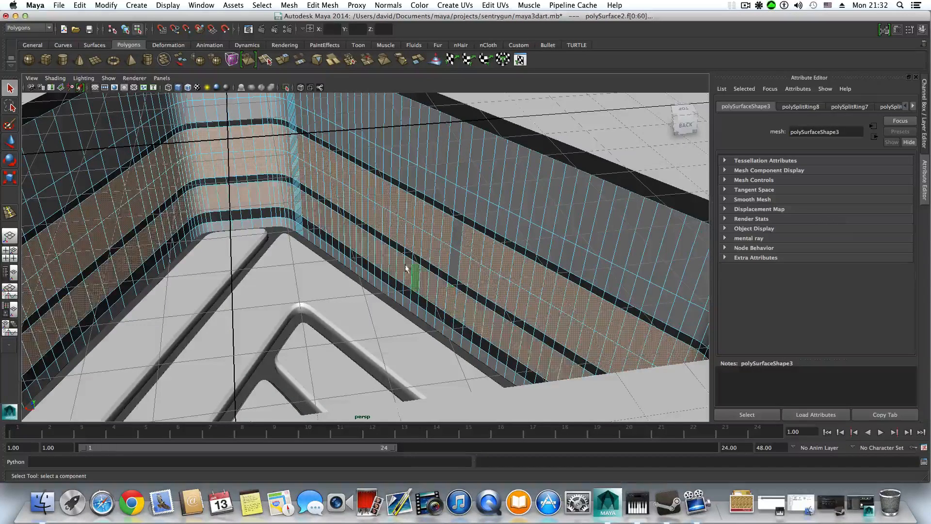
left_click(455, 265, "shift")
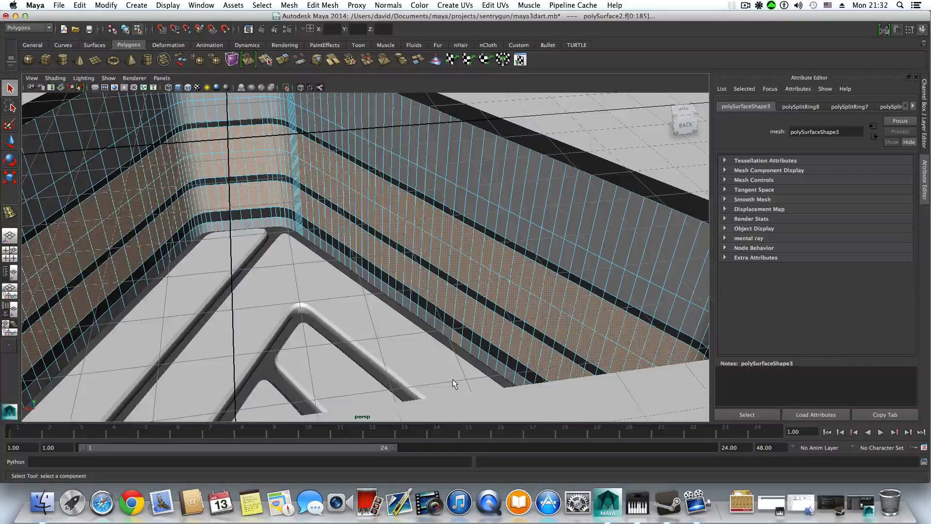
left_click(451, 310, "shift")
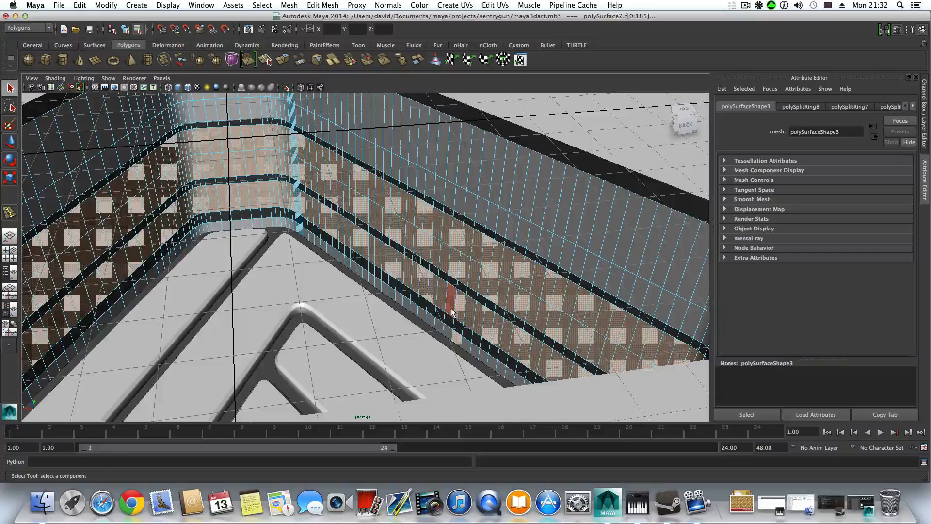
left_click(455, 271, "shift")
left_click(456, 241, "shift")
double_click(446, 336, "shift")
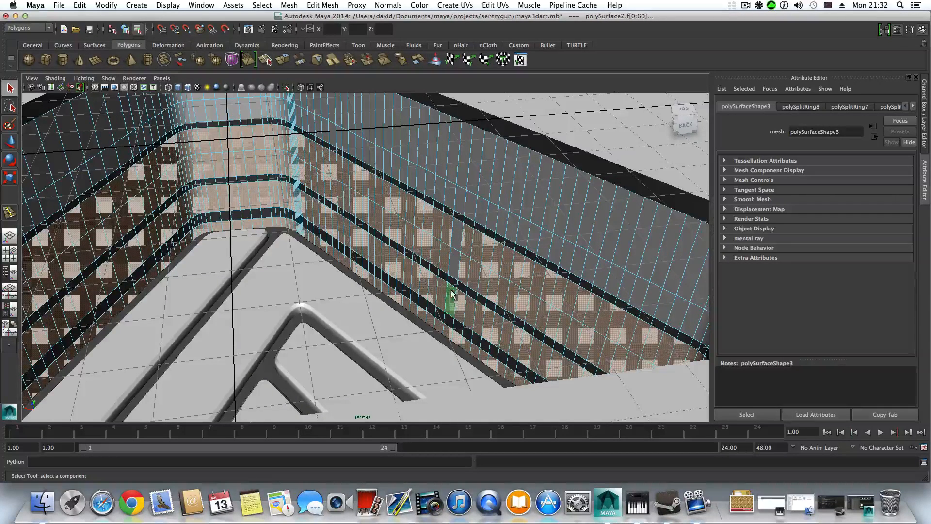
left_click(454, 269, "shift")
left_click(455, 236, "shift")
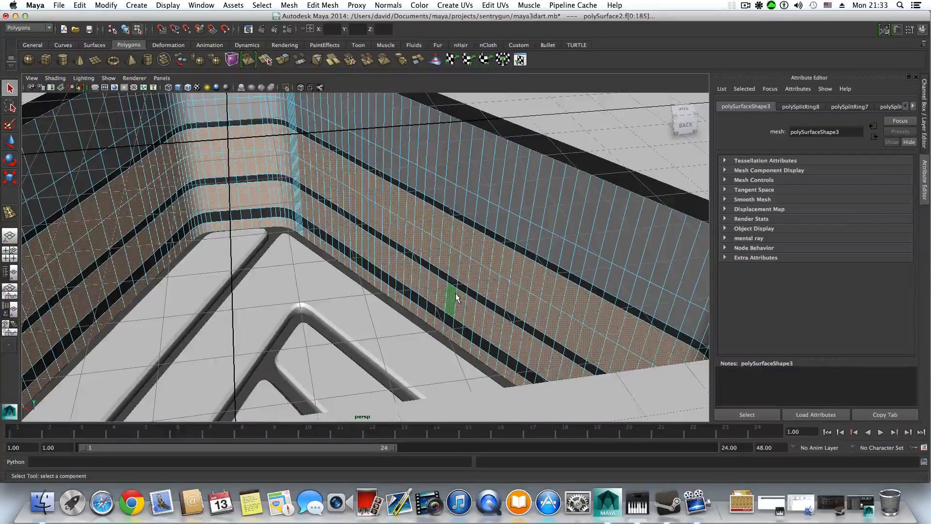
Step: Assign the existing AMBIENTWHITE material to the selected wide face loops and return to object mode
left_click_drag(442, 305, 440, 259, "alt")
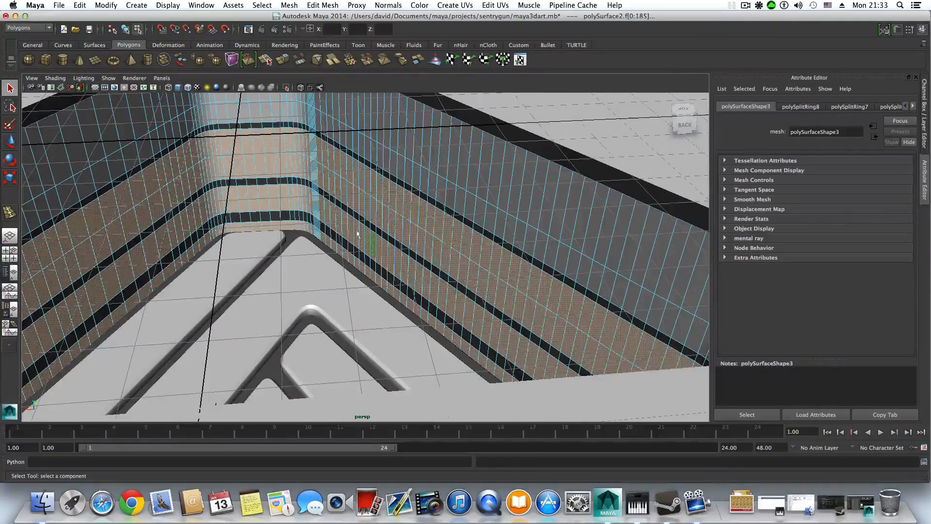
right_click_drag(437, 237, 506, 442)
left_click_drag(495, 399, 455, 254, "alt")
right_click_drag(552, 282, 512, 276, "alt")
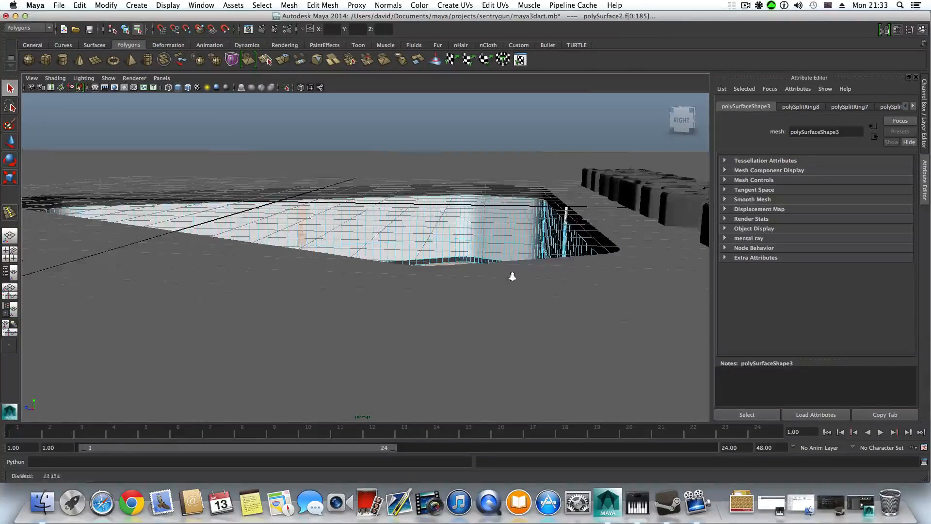
left_click_drag(512, 276, 375, 332, "alt")
key("F8")
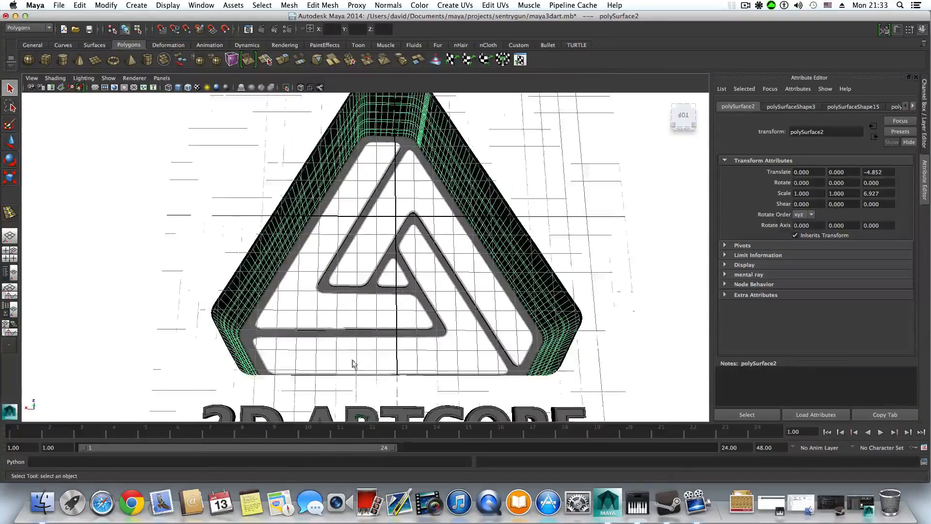
Step: Restore the Hypershade window and create a new Lambert material
left_click(849, 502)
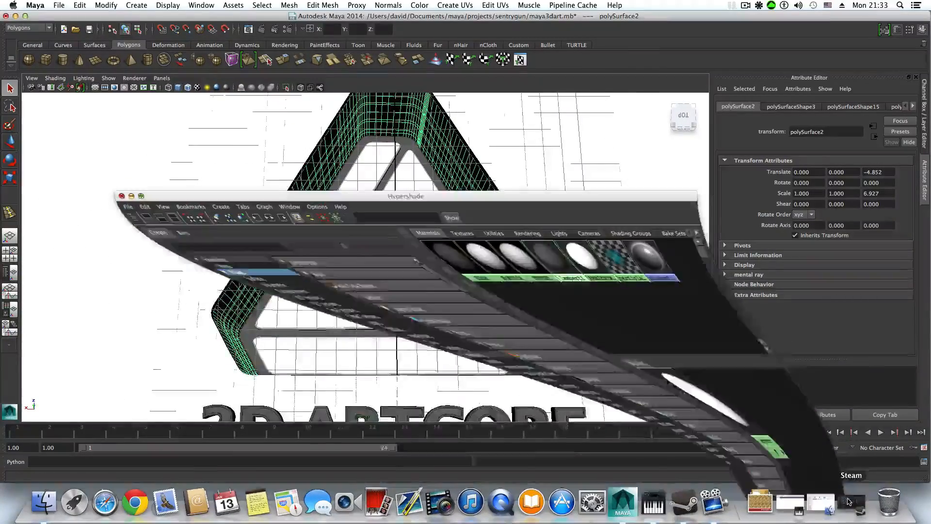
left_click_drag(458, 257, 427, 143)
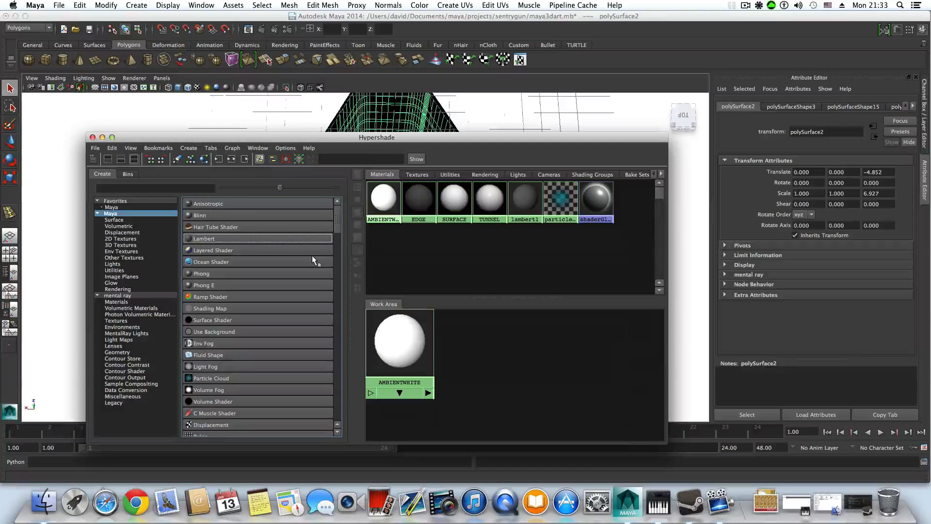
left_click(176, 160)
left_click(210, 239)
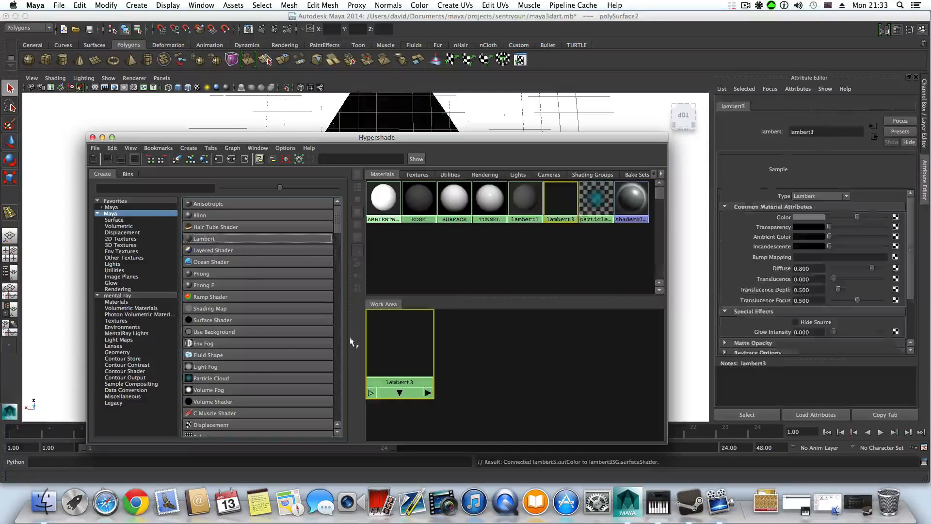
Step: Rename the new Lambert material background
double_click(820, 132)
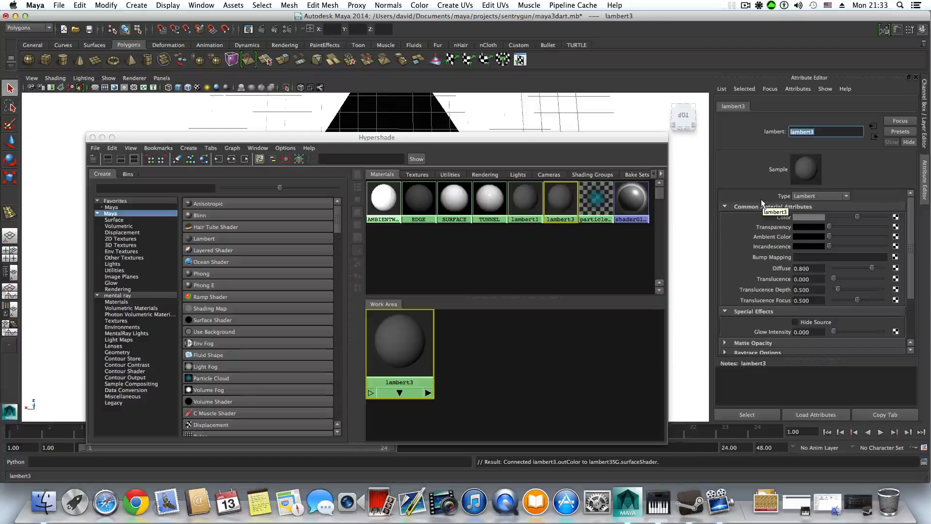
type("BG")
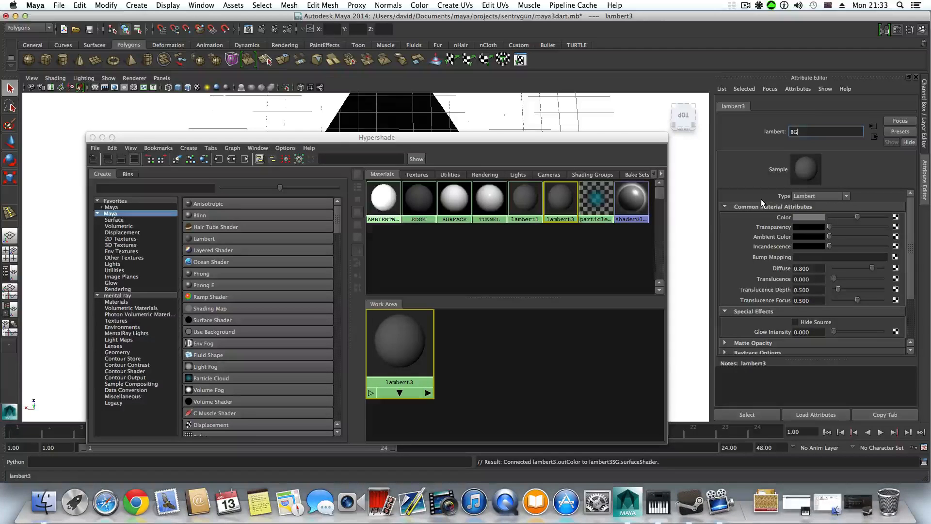
key("BackSpace")
key("BackSpace")
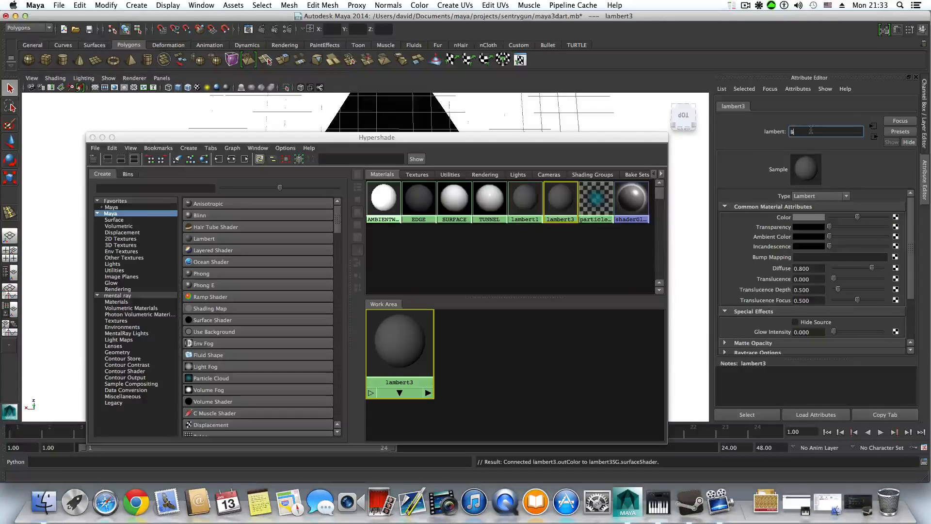
type("backgr")
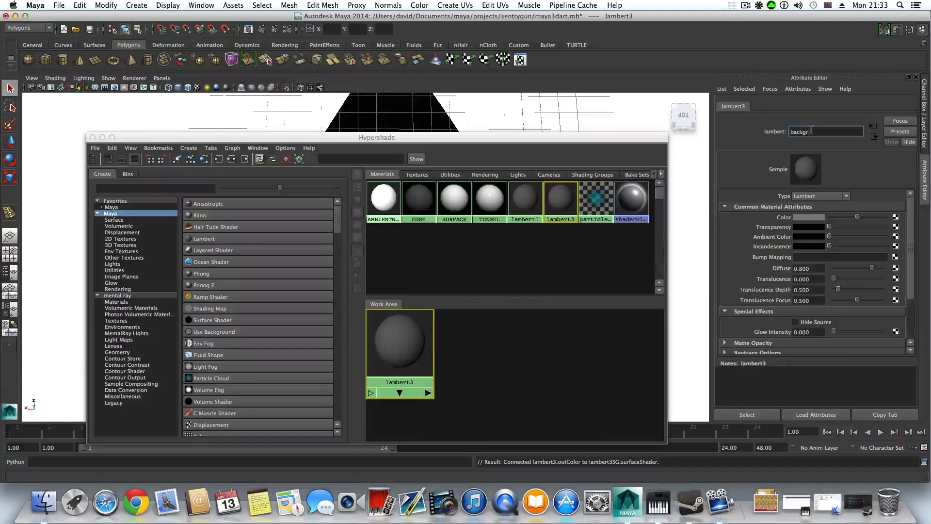
type("ound")
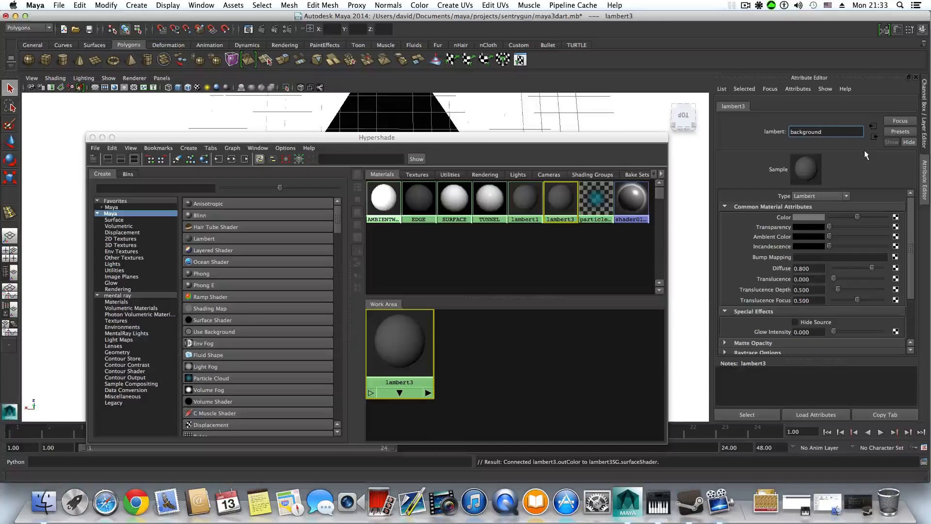
key("Return")
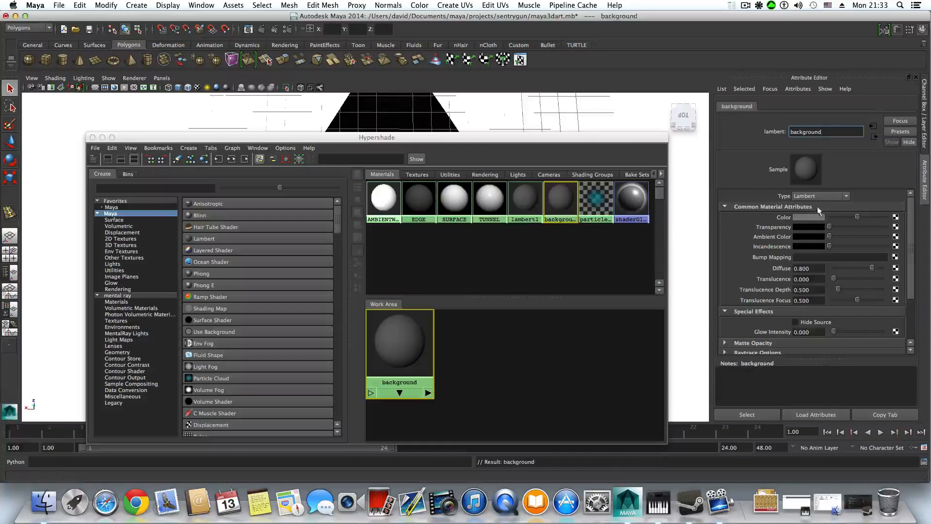
Step: Map a File texture to the background material's color and load BACKGROUND.jpg from the Desktop as its image
left_click(895, 218)
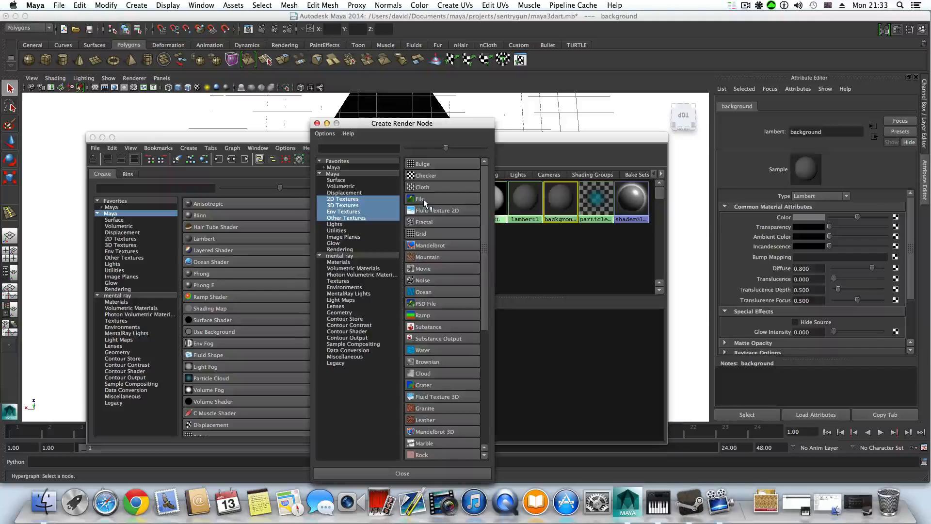
left_click(423, 198)
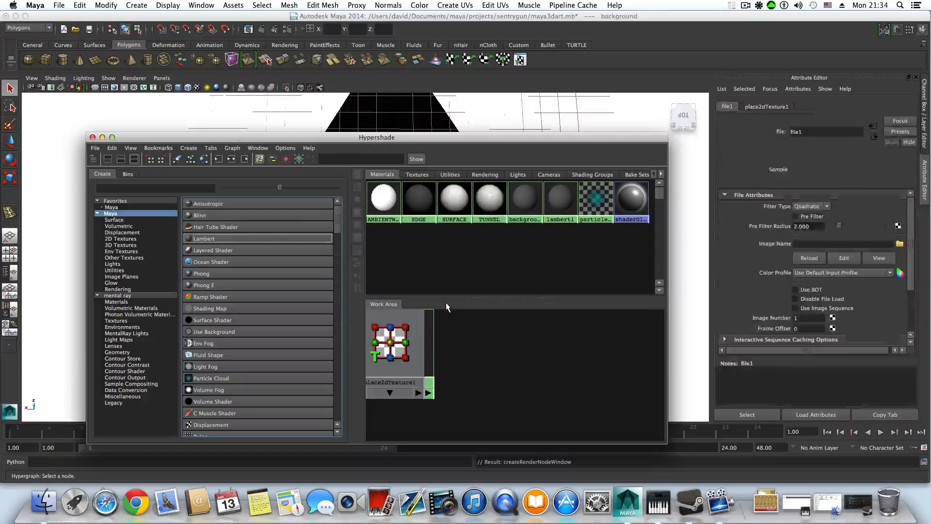
left_click(901, 244)
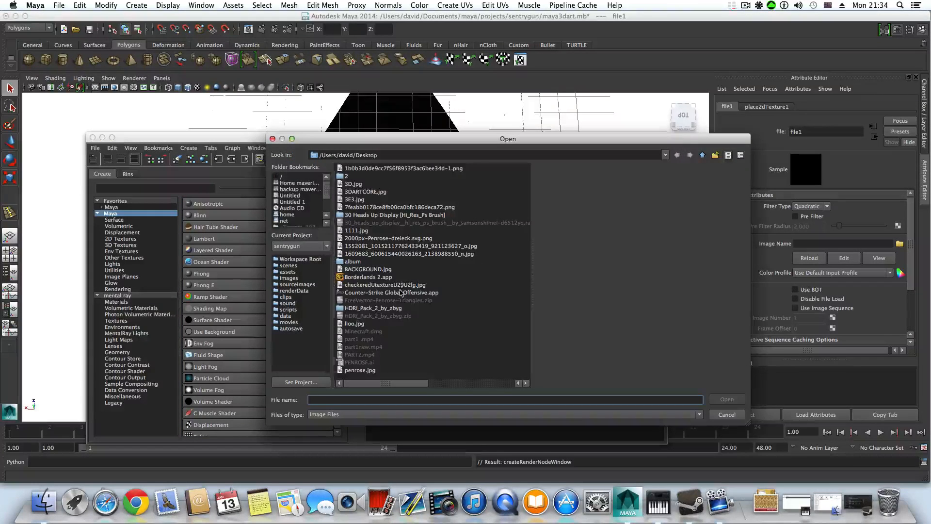
left_click(396, 301)
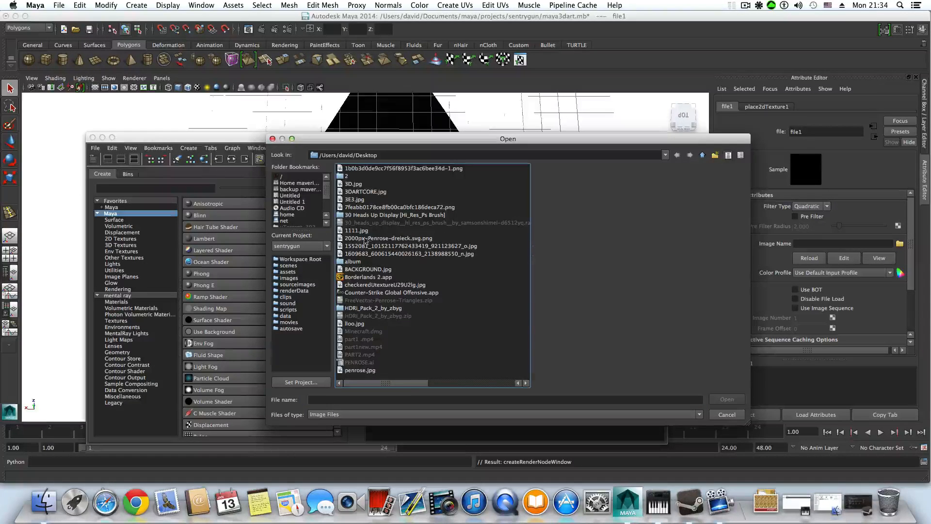
left_click(360, 271)
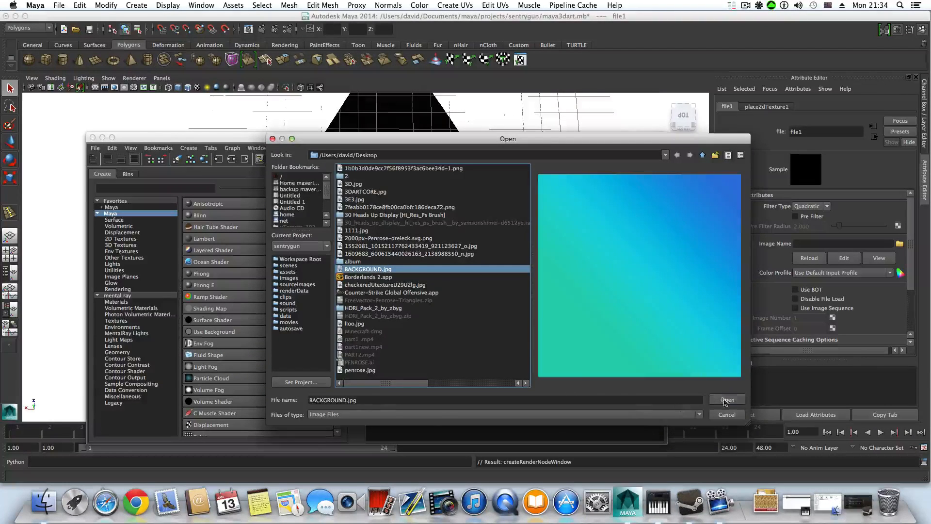
left_click(726, 401)
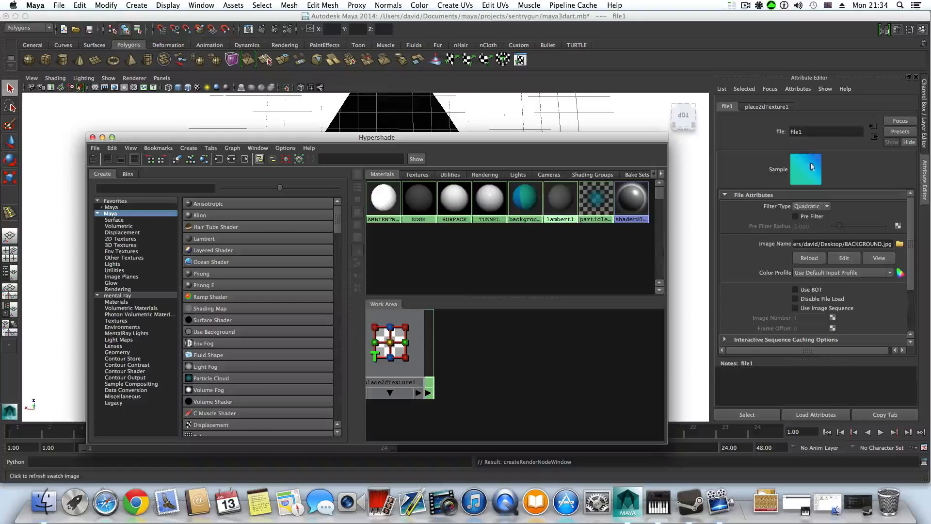
Step: Rearrange the background, file1 and place2dTexture1 nodes in the Hypershade work area so their connections are easy to see
left_click_drag(435, 139, 195, 222)
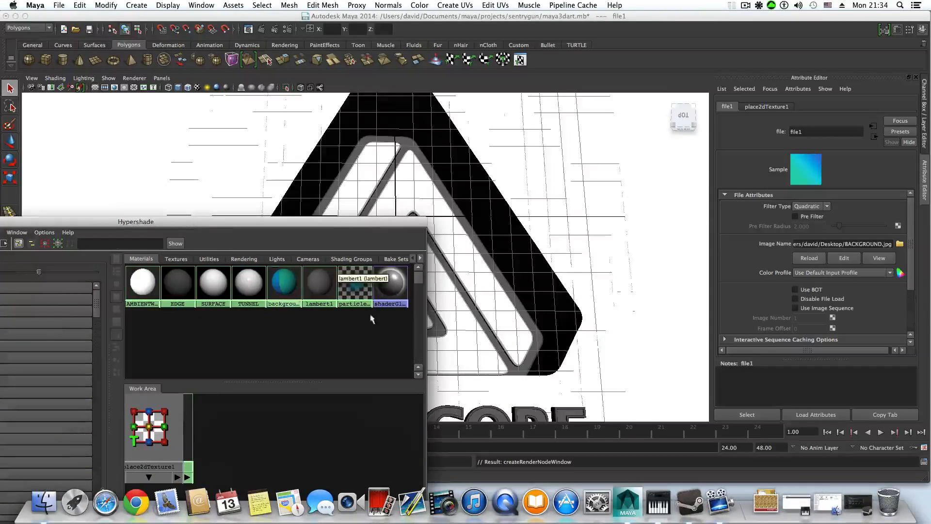
left_click_drag(551, 345, 533, 339, "alt")
left_click_drag(215, 222, 251, 129)
left_click_drag(196, 329, 340, 339)
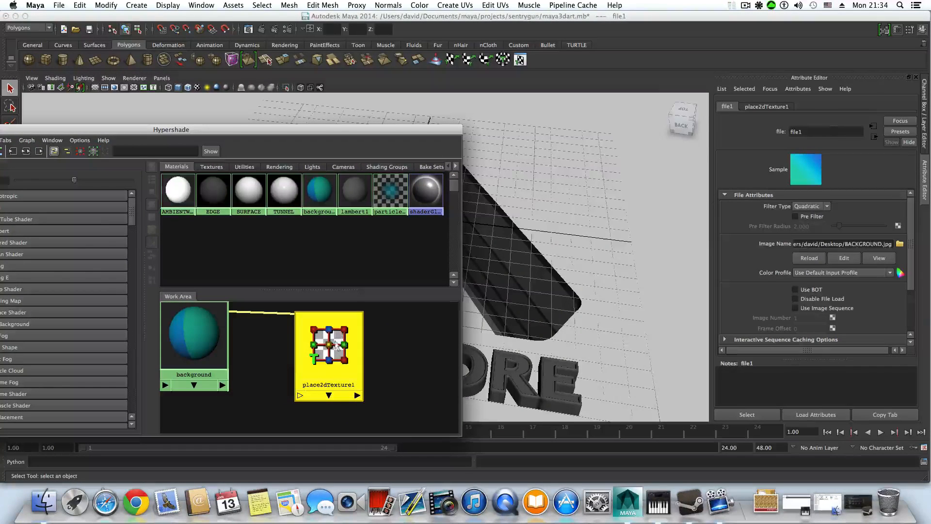
left_click_drag(210, 315, 243, 351)
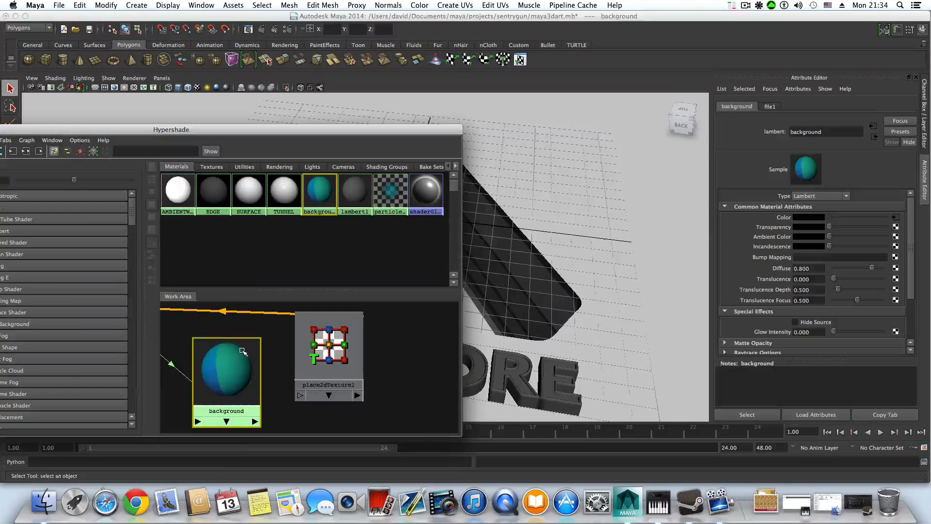
key("a")
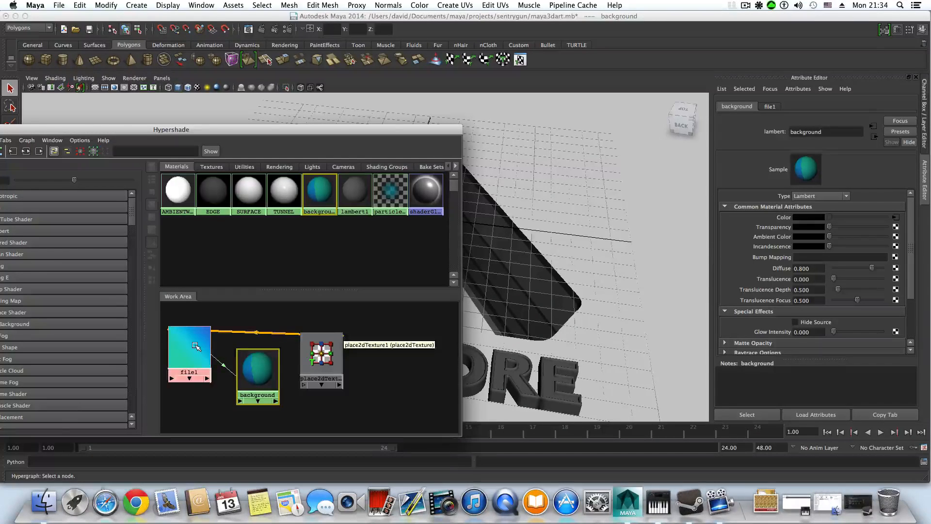
left_click_drag(198, 345, 372, 324)
left_click(374, 322)
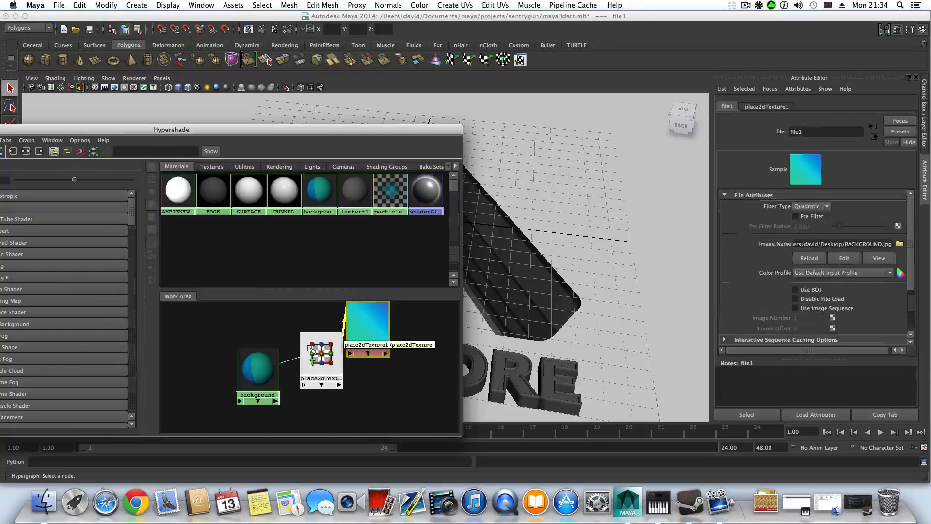
left_click_drag(314, 350, 194, 324)
left_click(194, 324)
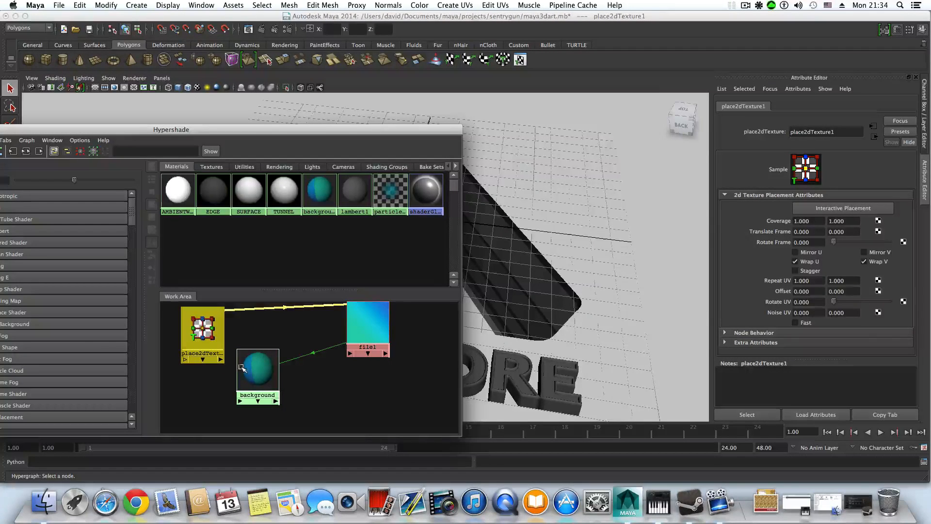
left_click_drag(259, 378, 294, 351)
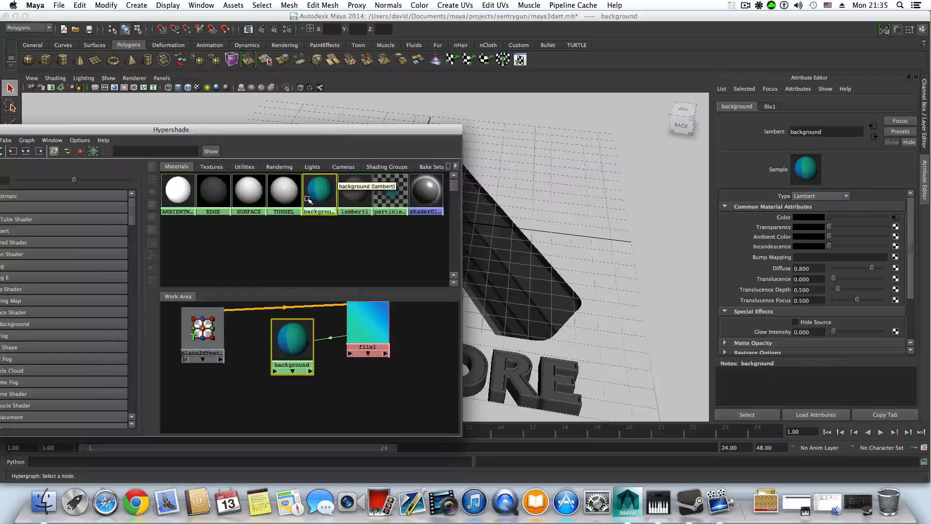
Step: Assign the background material to the triangular logo frame inside the tunnel
left_click_drag(319, 129, 190, 136)
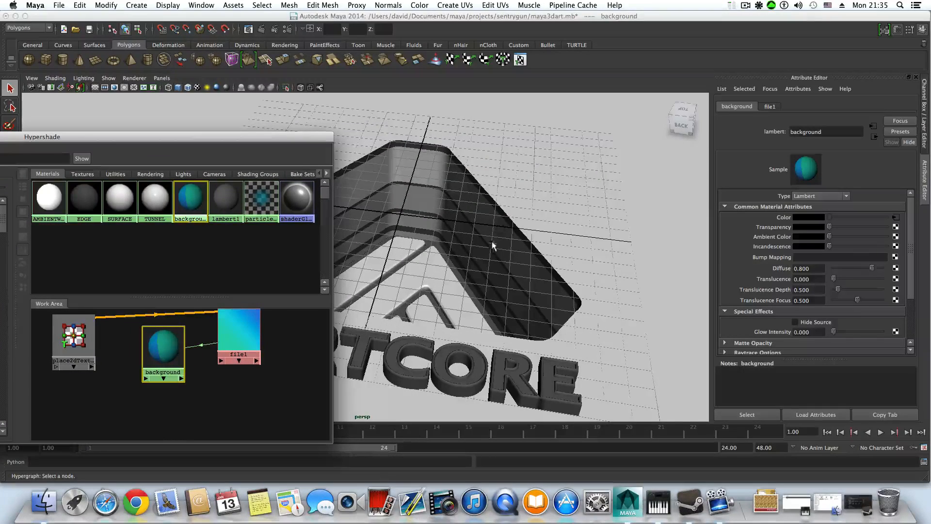
left_click_drag(492, 243, 436, 277, "alt")
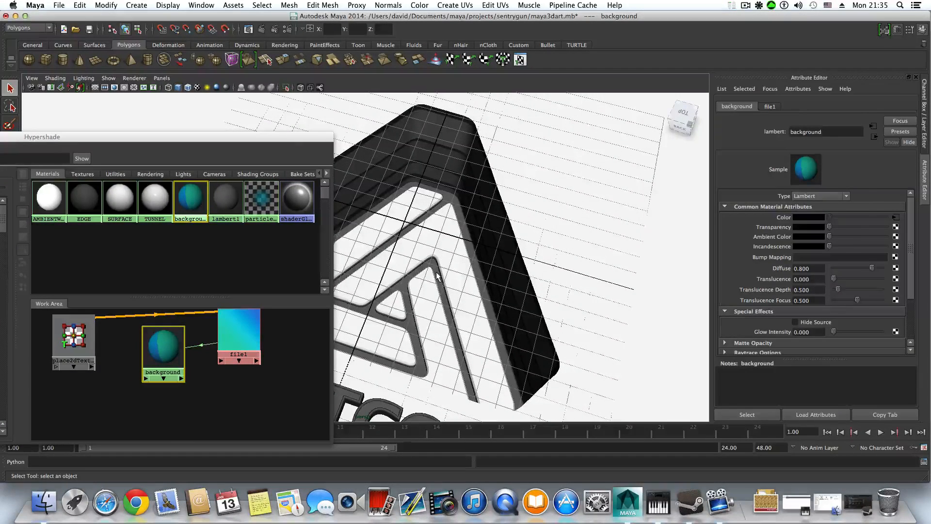
left_click(436, 271)
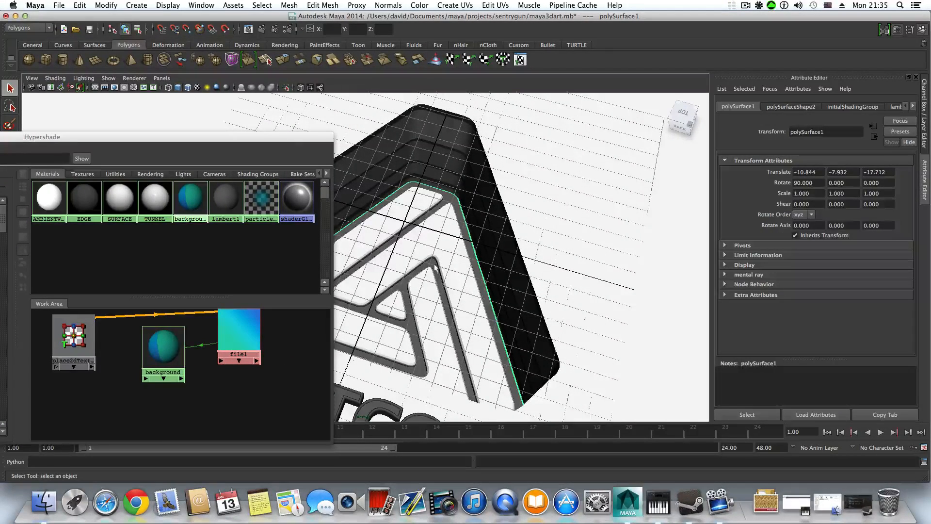
right_click(189, 194)
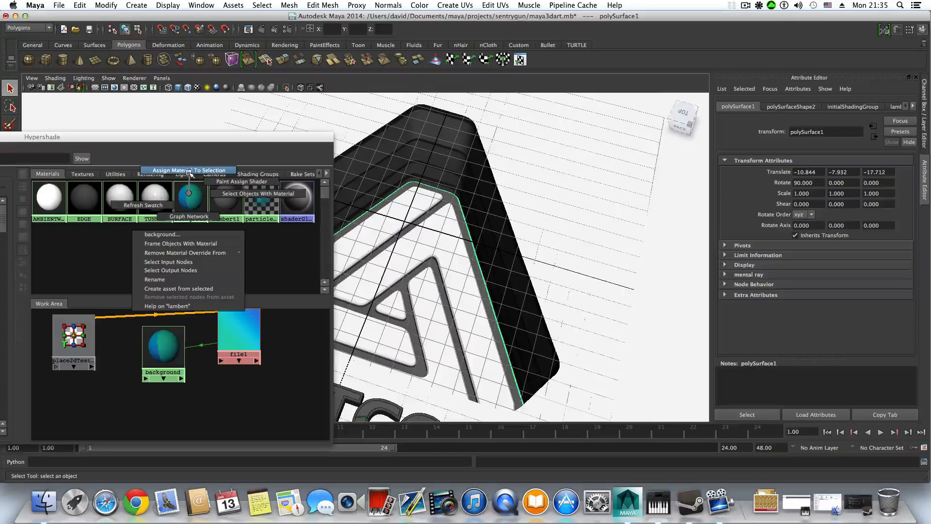
left_click(189, 171)
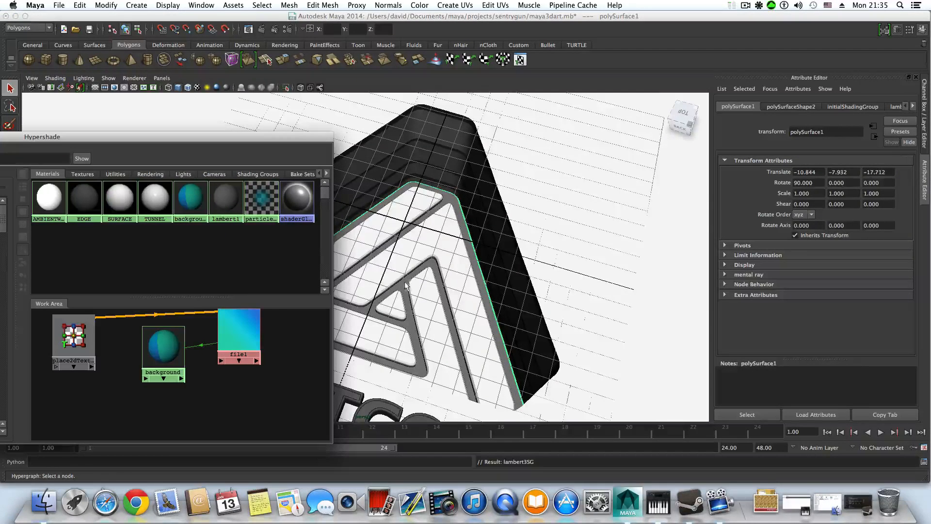
Step: Turn on textured shading in the viewport and inspect the gradient on the triangular logo
left_click_drag(184, 144, 123, 180)
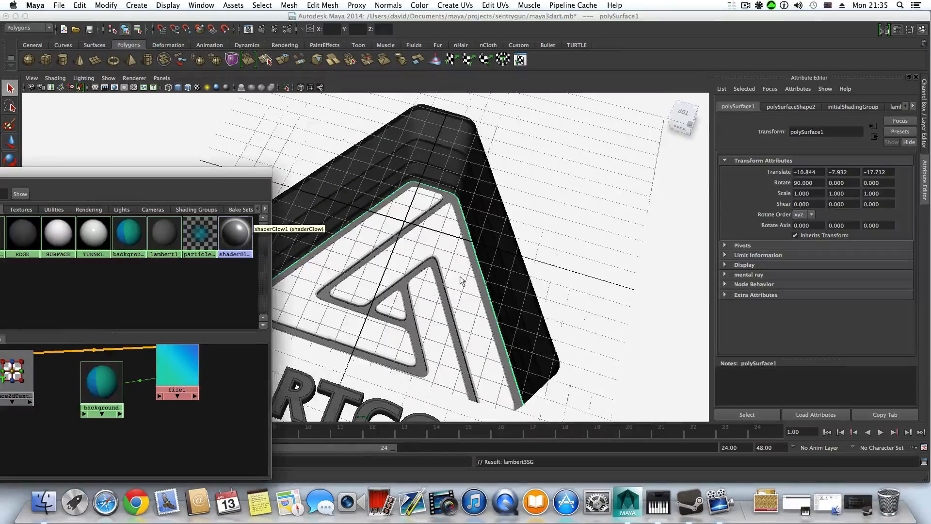
left_click_drag(458, 300, 483, 334, "alt")
middle_click_drag(415, 191, 475, 252, "alt")
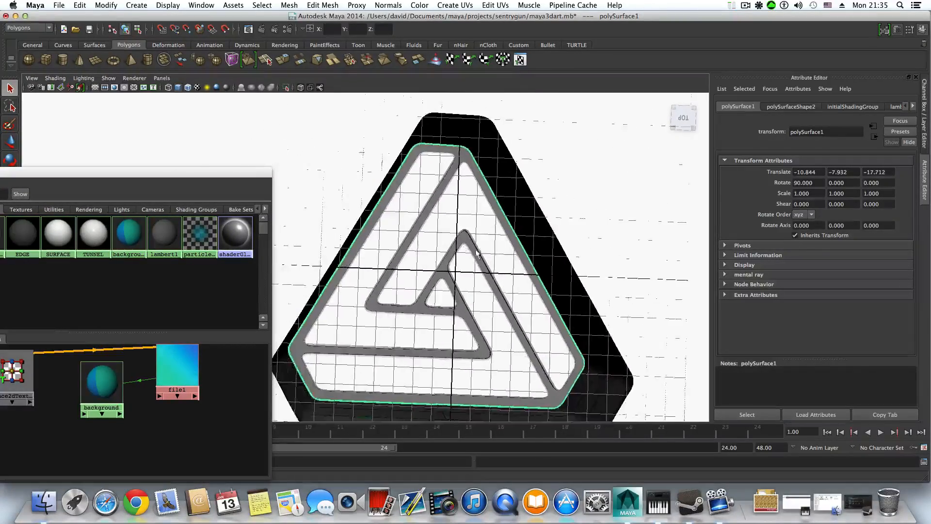
left_click_drag(492, 288, 473, 283, "alt")
middle_click_drag(474, 282, 453, 259, "alt")
right_click_drag(478, 279, 459, 283, "alt")
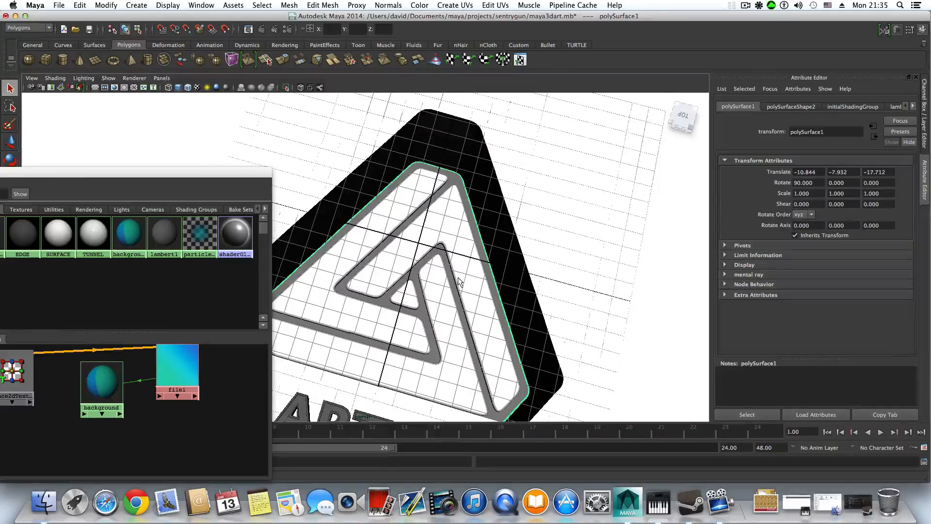
key("6")
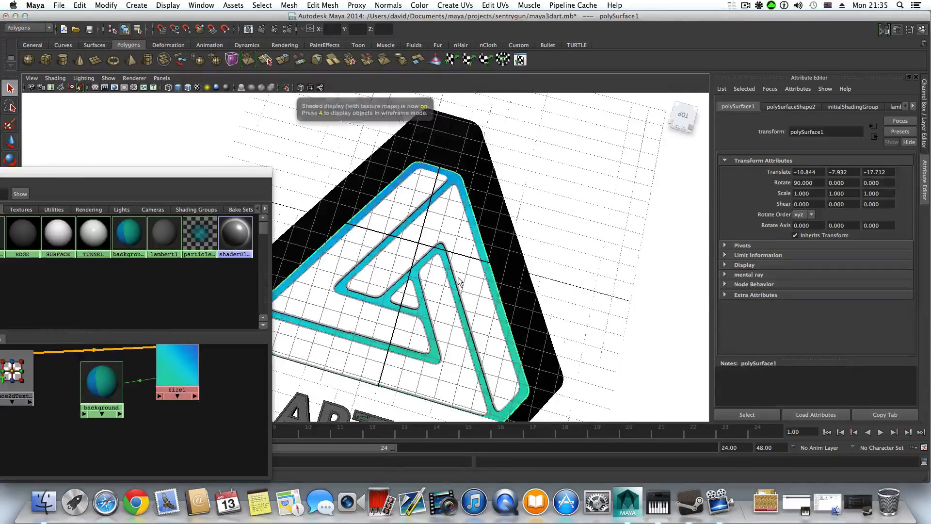
left_click_drag(443, 297, 524, 306, "alt")
mouse_move(524, 305)
right_mouse_down("alt")
mouse_move(572, 315)
mouse_move(370, 319)
mouse_move(384, 322)
right_mouse_up("alt")
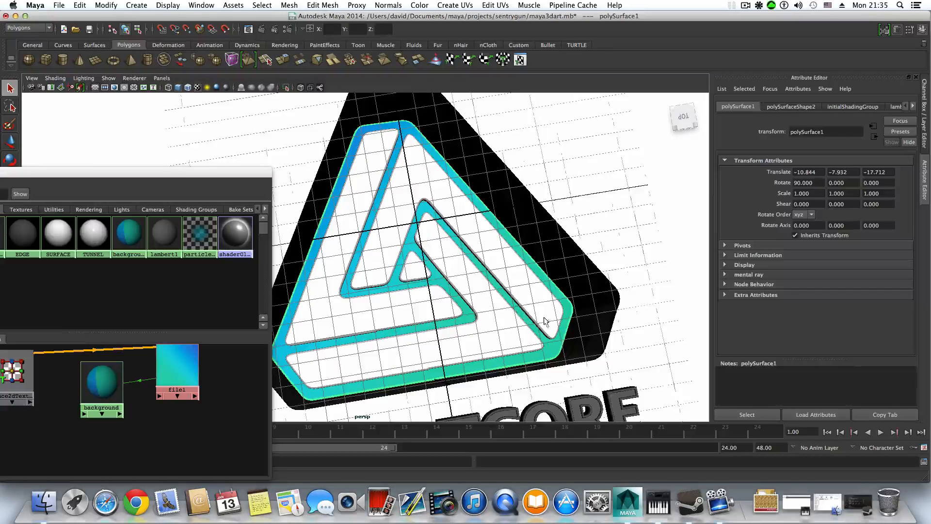
Step: Apply Automatic Mapping to the front face of the triangular logo and return to object mode
right_click_drag(557, 341, 538, 310)
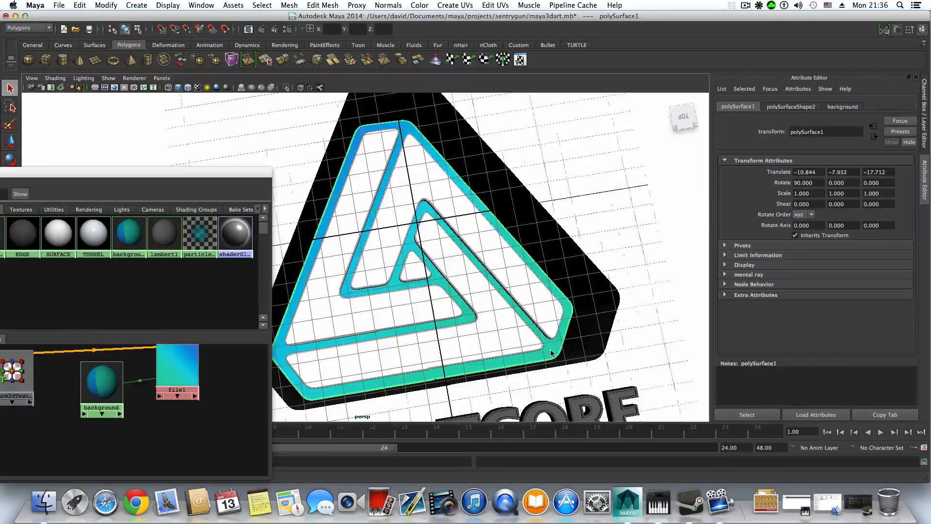
mouse_move(552, 351)
right_mouse_down()
mouse_move(553, 324)
mouse_move(554, 338)
right_mouse_up()
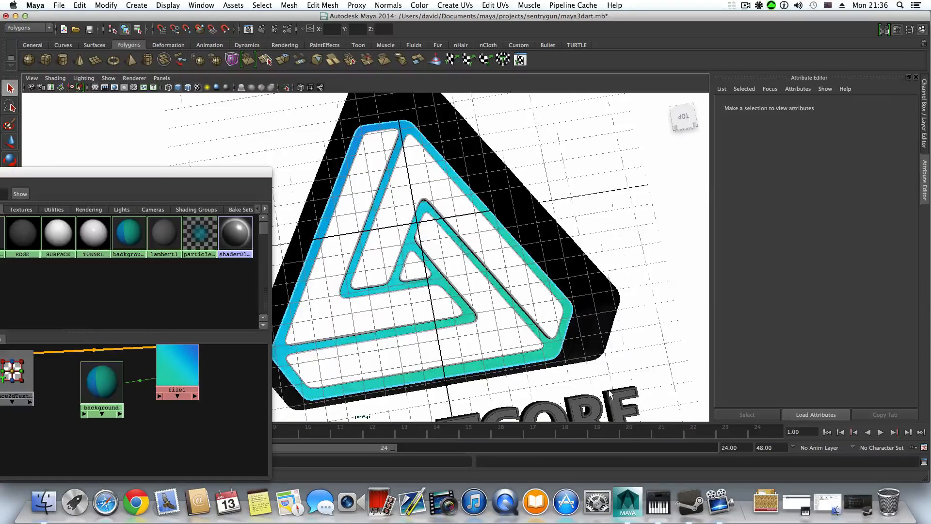
left_click(553, 348)
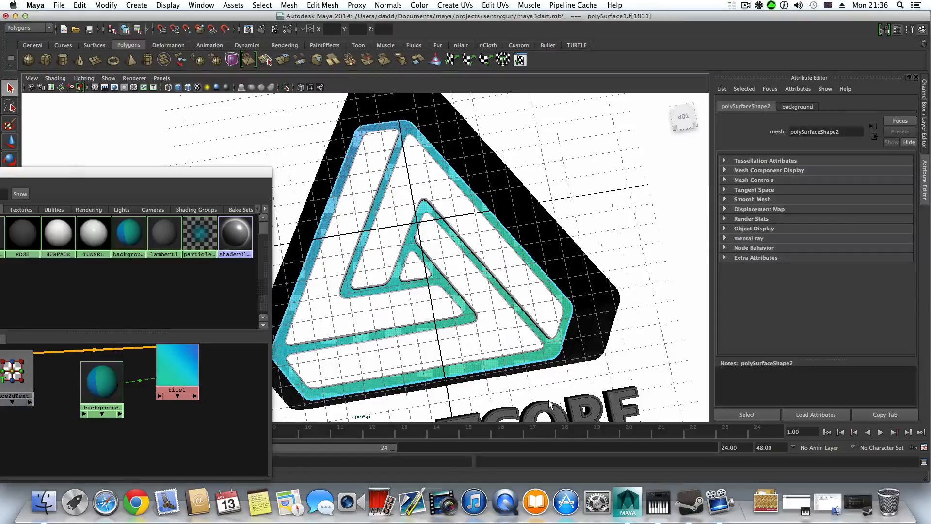
left_click_drag(436, 239, 436, 296, "alt")
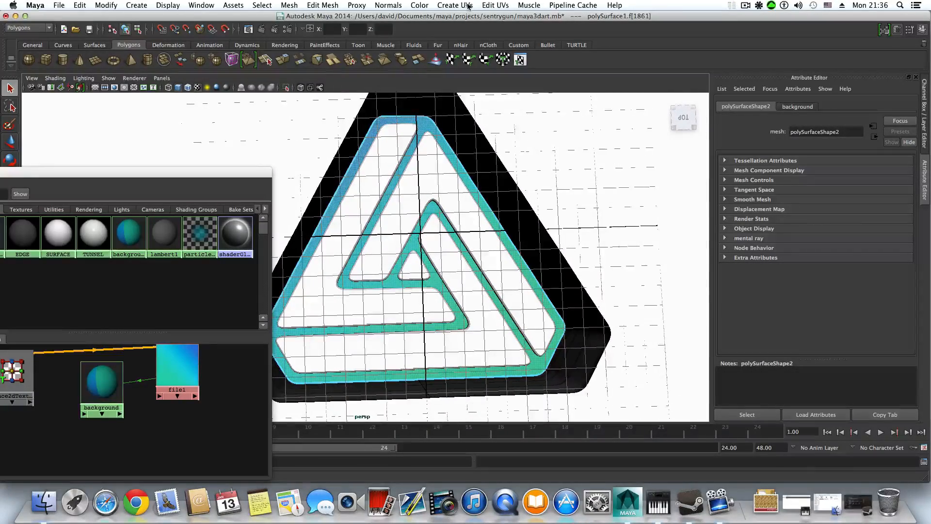
left_click(496, 6)
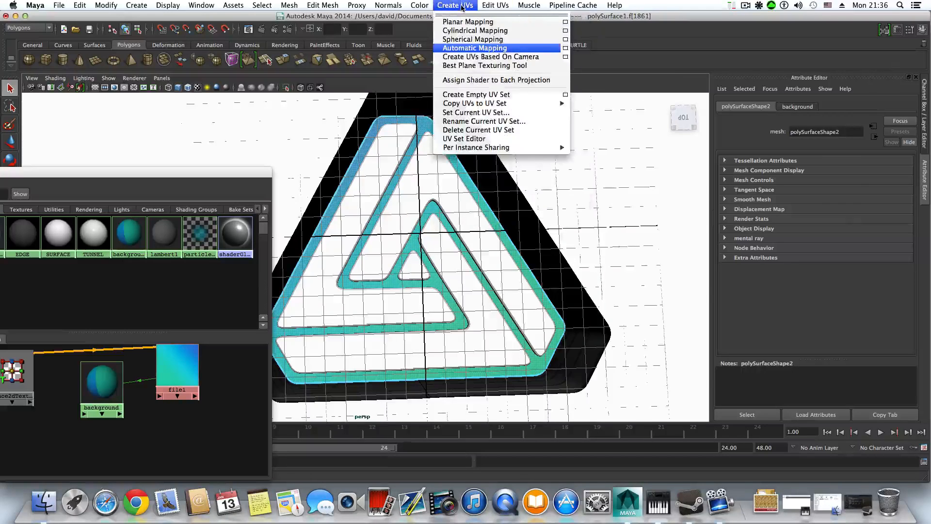
left_click(464, 49)
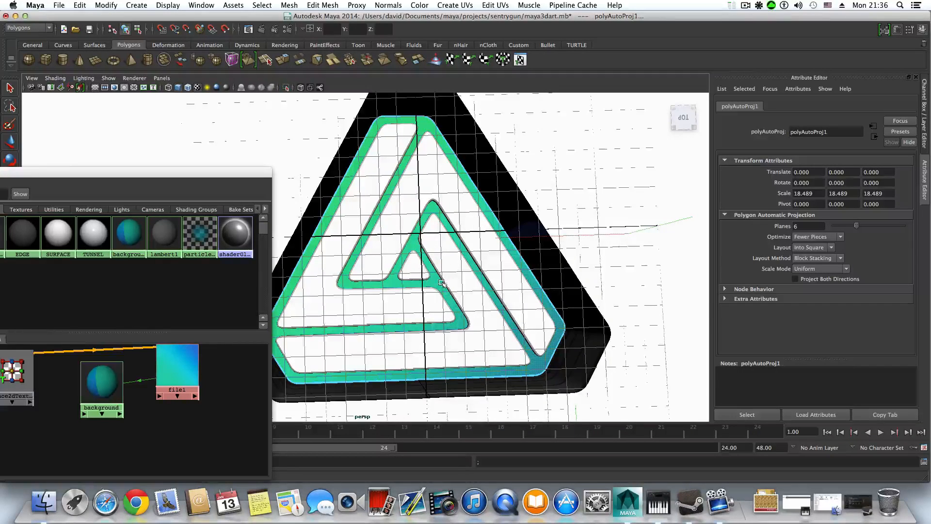
left_click_drag(444, 284, 453, 266, "alt")
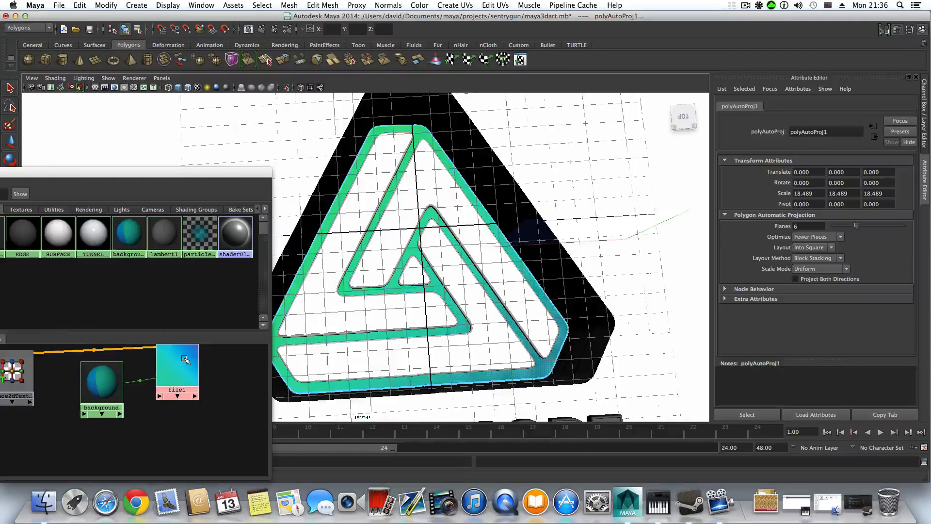
key("F8")
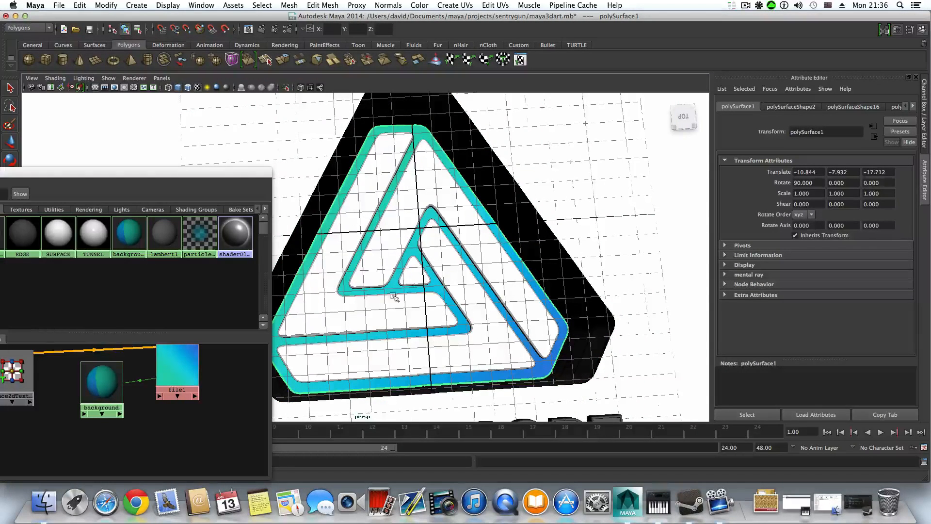
Step: Select the 3 and D letters of the lettering and assign the AMBIENTWHITE material to them
scroll(473, 329, "down", 3)
scroll(356, 287, "down", 2)
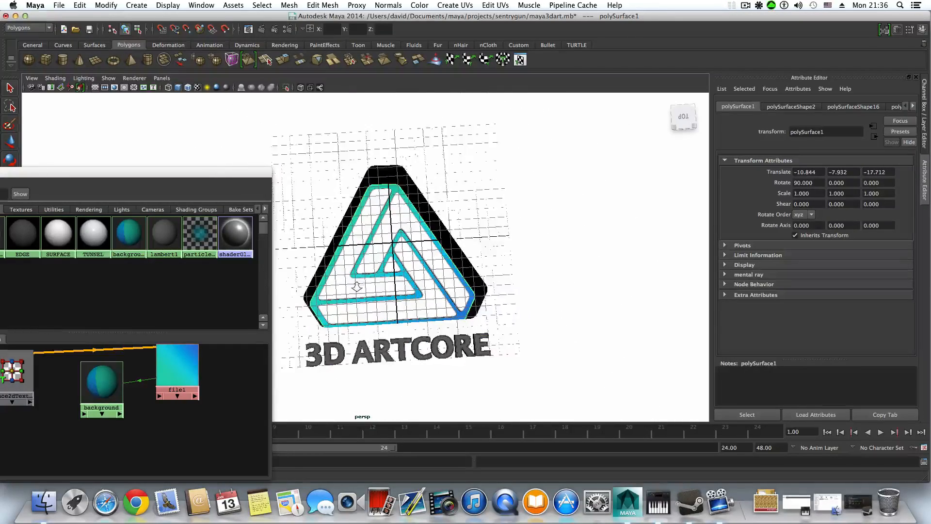
left_click_drag(374, 299, 354, 286, "alt")
middle_click_drag(353, 286, 371, 257, "alt")
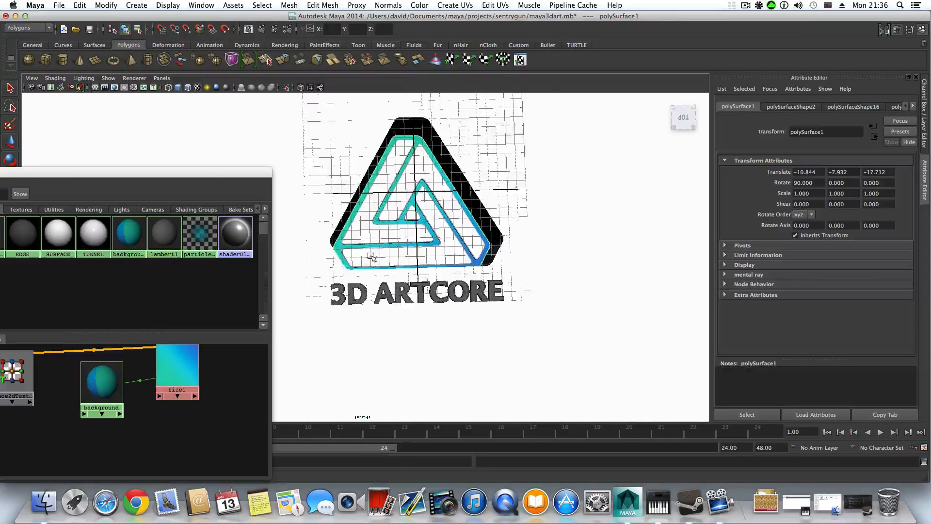
scroll(383, 262, "up", 3)
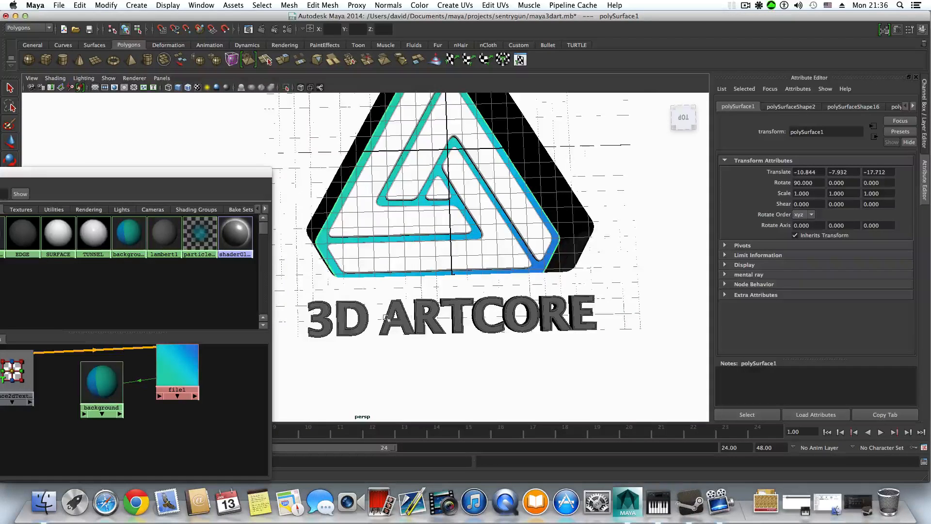
left_click(349, 324)
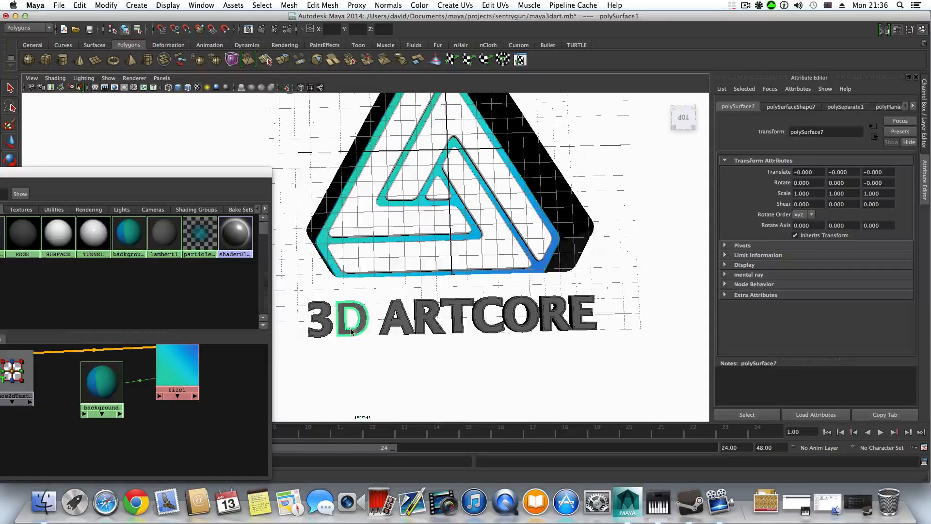
left_click(326, 323, "shift")
left_click_drag(325, 323, 398, 317, "alt")
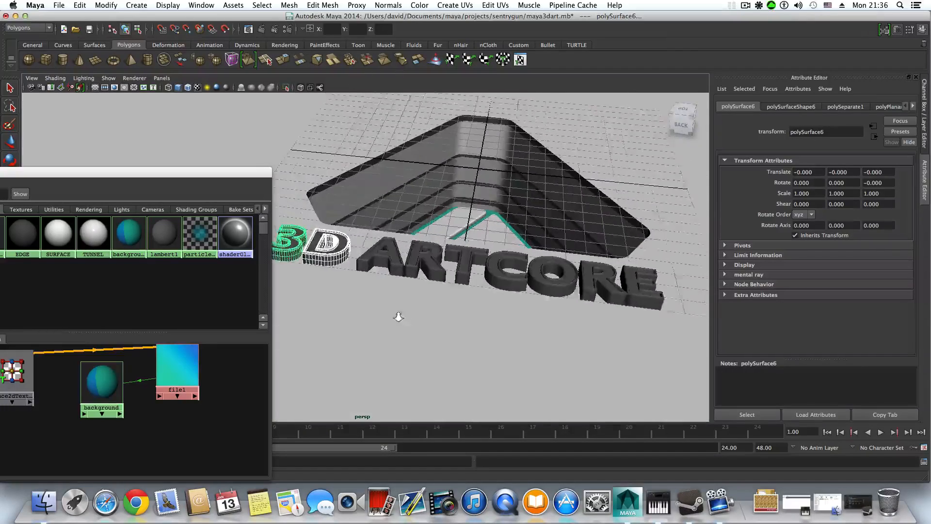
middle_click_drag(398, 317, 516, 349, "alt")
left_click_drag(164, 173, 305, 158)
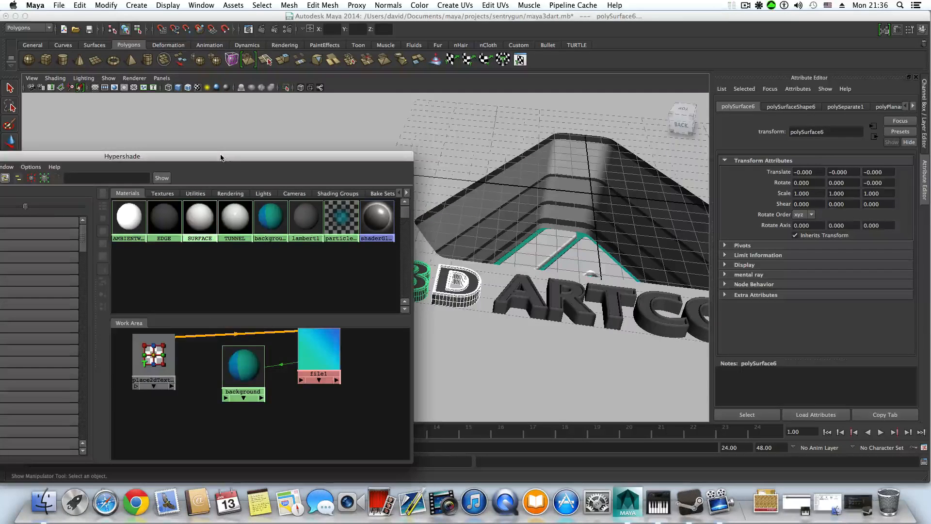
left_click_drag(221, 157, 155, 145)
right_click(57, 208)
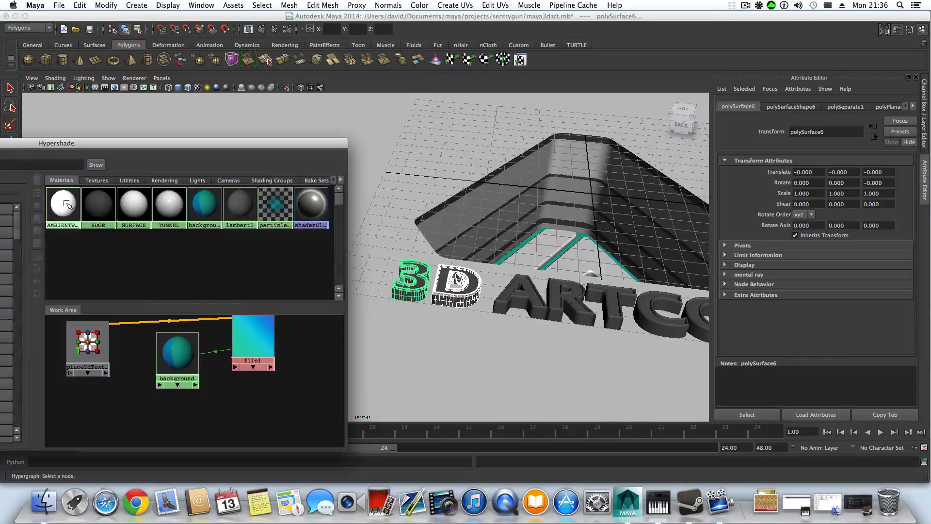
left_click(451, 300)
left_click(411, 290, "shift")
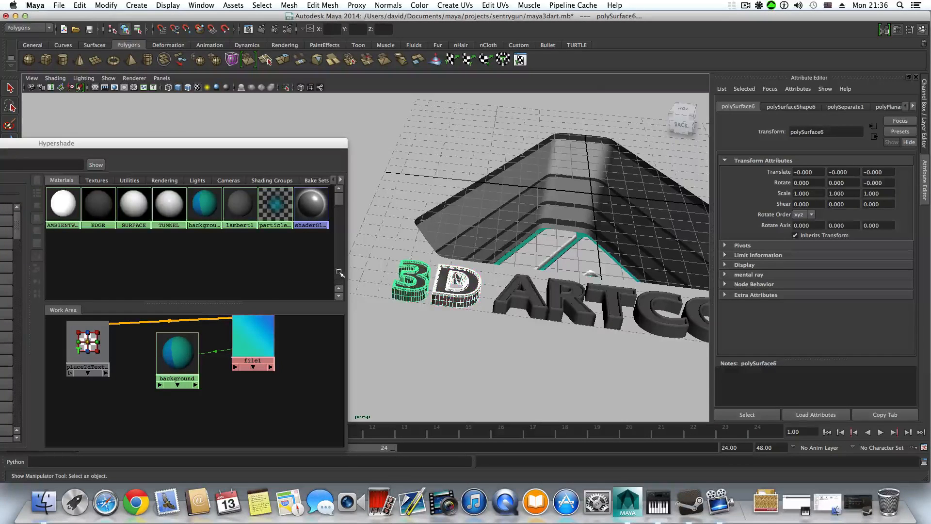
right_click(80, 198)
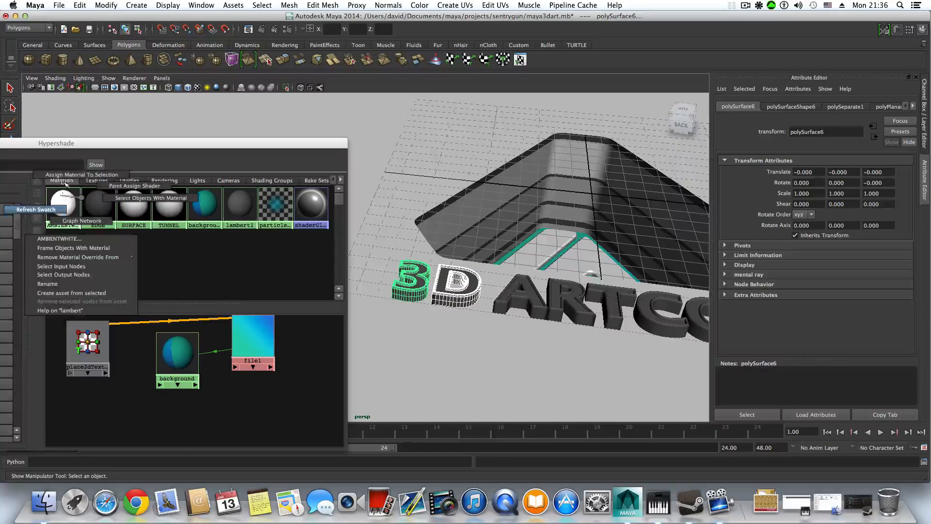
left_click(67, 173)
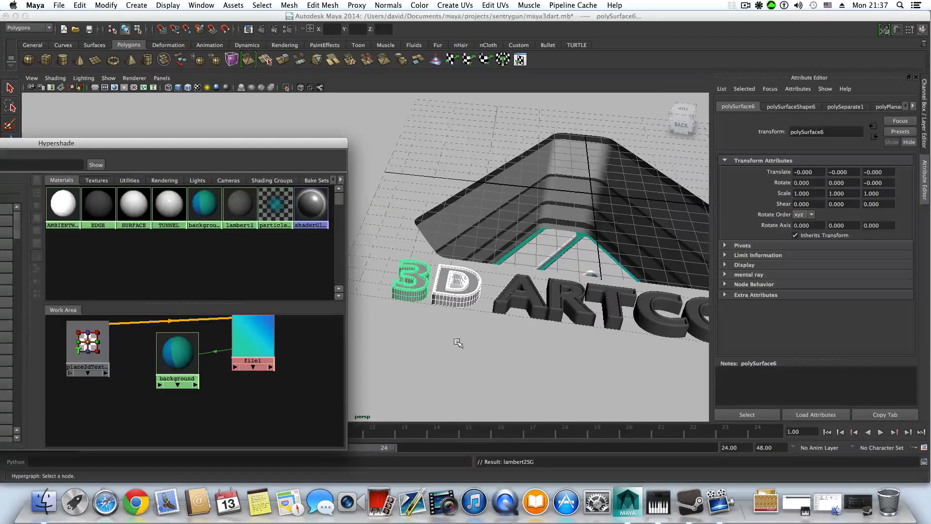
Step: Select all the letters of the word ARTCORE and assign the SURFACE material to them
left_click(531, 370)
left_click_drag(498, 348, 438, 368, "alt")
left_click_drag(253, 142, 245, 113)
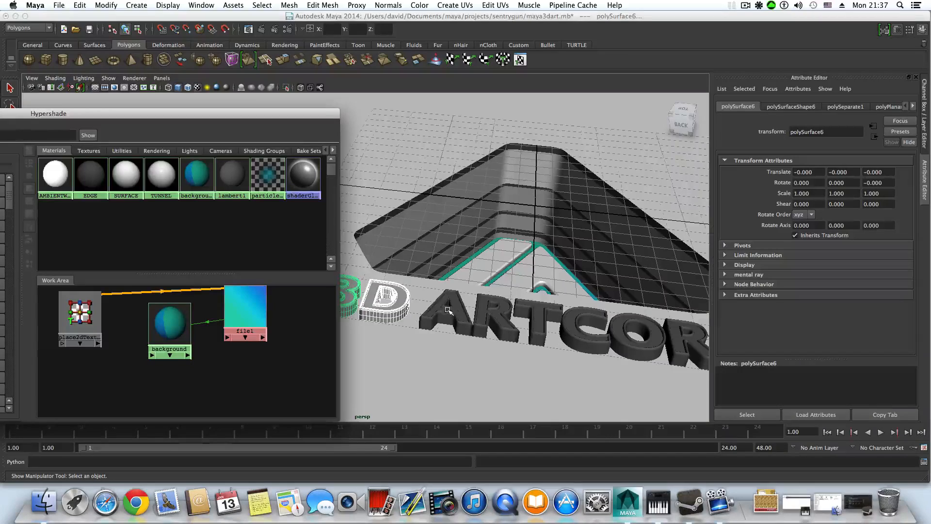
left_click(494, 330)
left_click(495, 328)
left_click(537, 330)
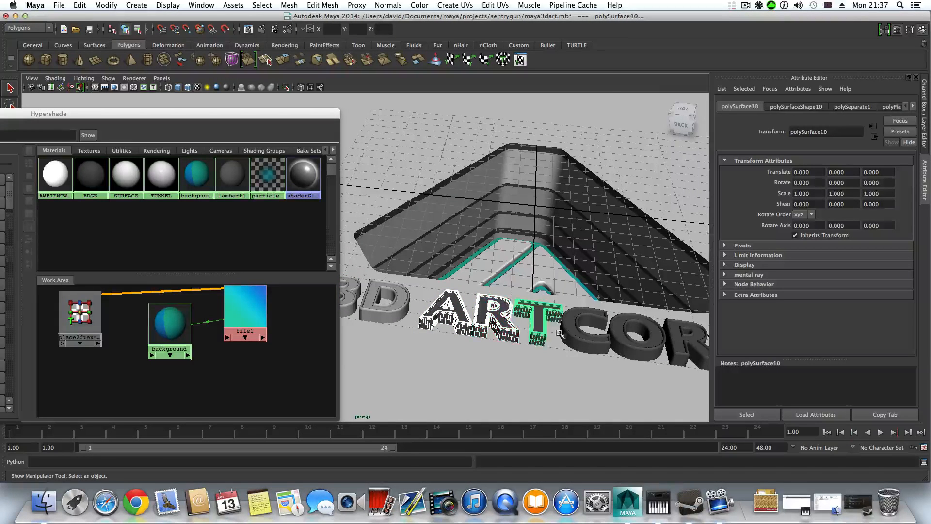
left_click(607, 339)
left_click(624, 343)
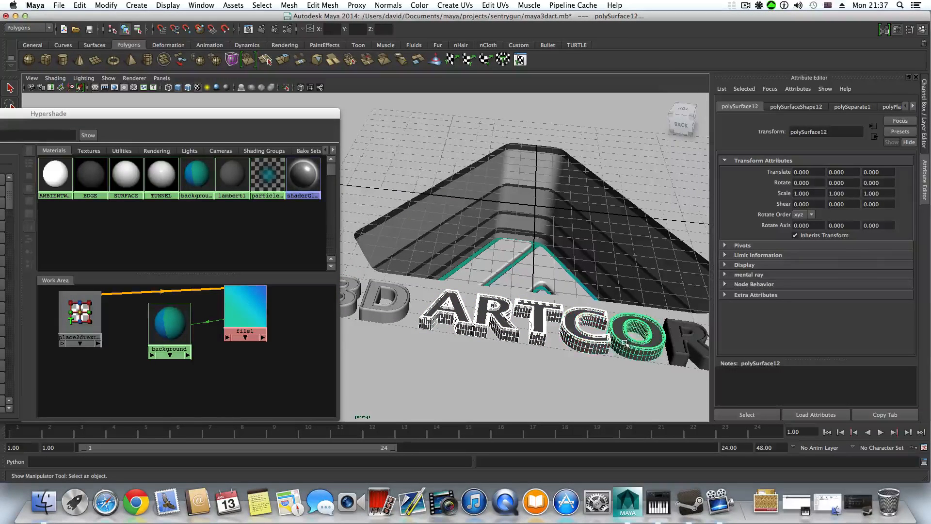
left_click(683, 335, "shift")
middle_click_drag(678, 347, 589, 324, "alt")
left_click(609, 320, "shift")
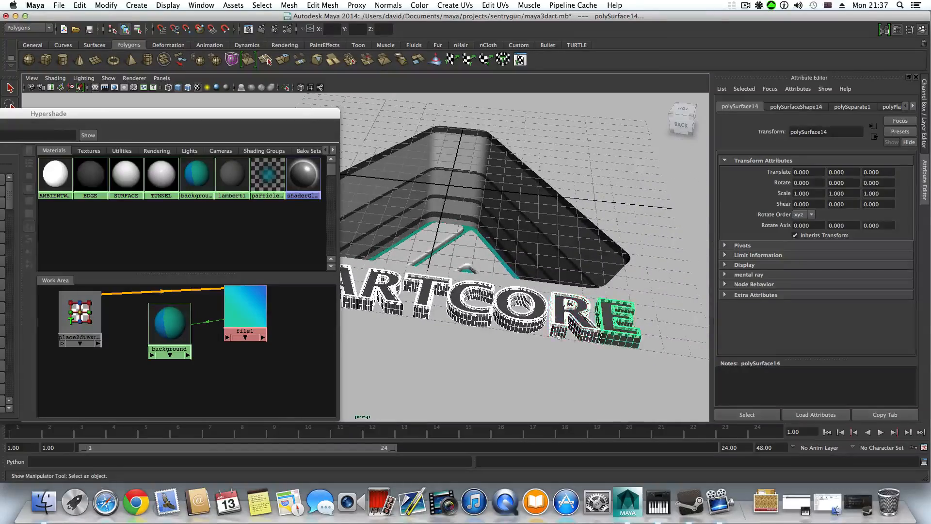
right_click_drag(557, 334, 488, 343, "alt")
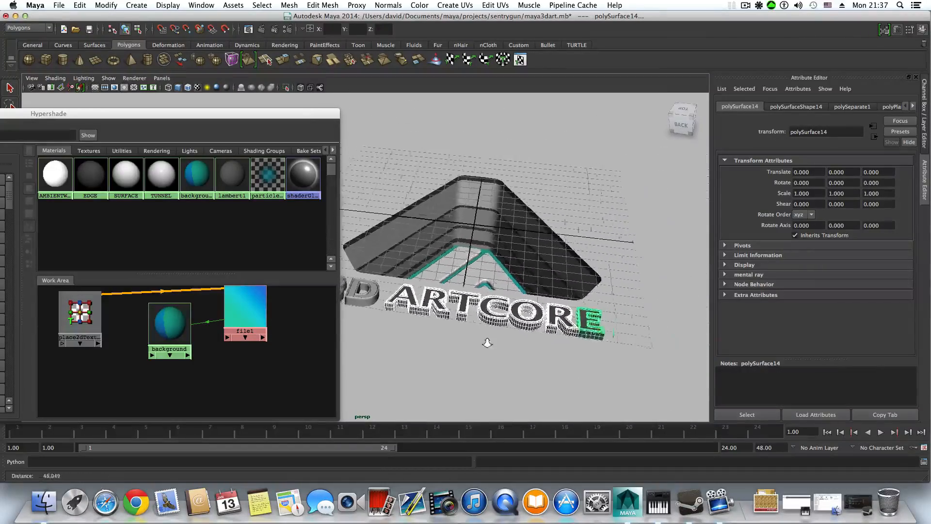
left_click_drag(487, 343, 486, 353, "alt")
middle_click_drag(486, 354, 534, 347, "alt")
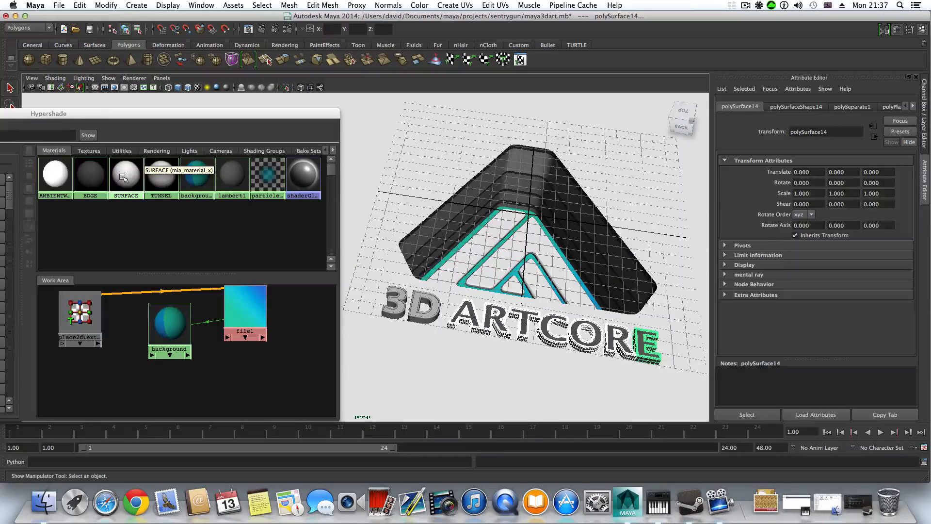
right_click_drag(124, 178, 116, 157)
scroll(459, 383, "up", 2)
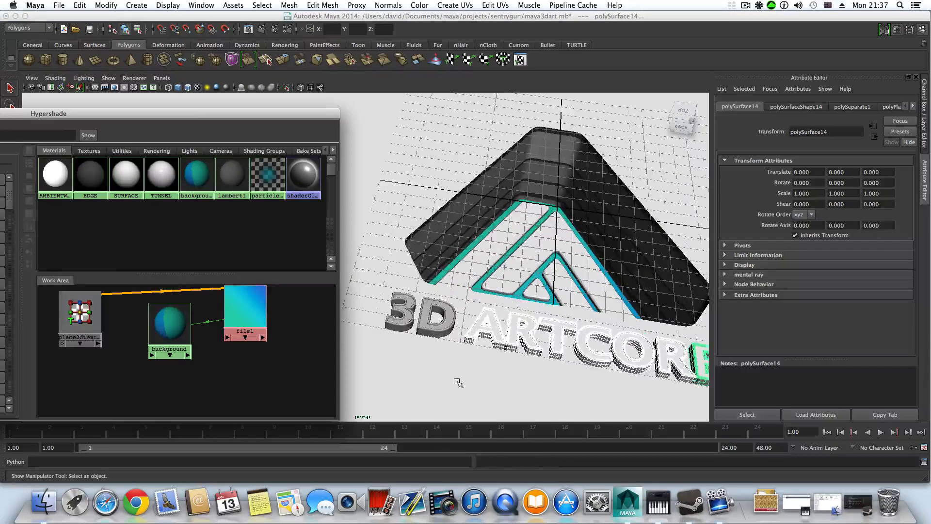
middle_click_drag(556, 373, 526, 367, "alt")
left_click(523, 335)
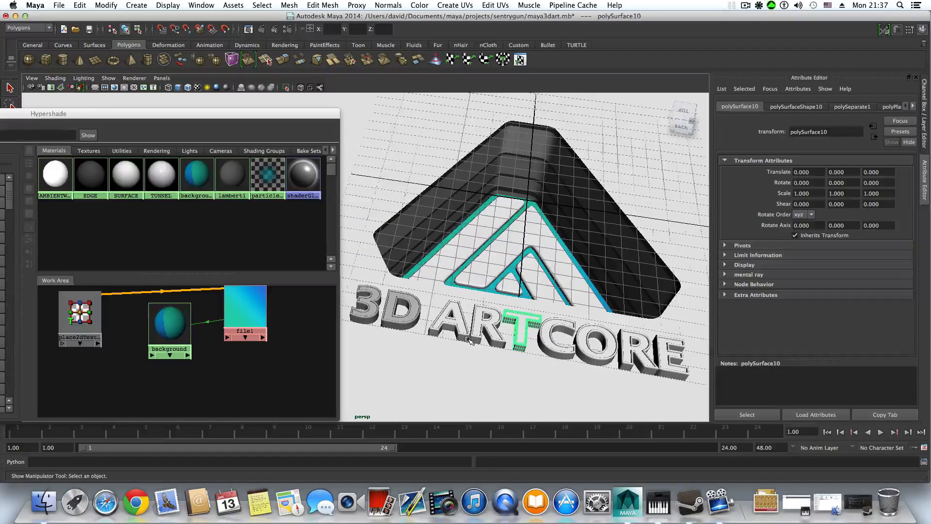
Step: Move the Hypershade window clear of the lettering and select the front face of the letter E in face mode
scroll(523, 380, "down", 2)
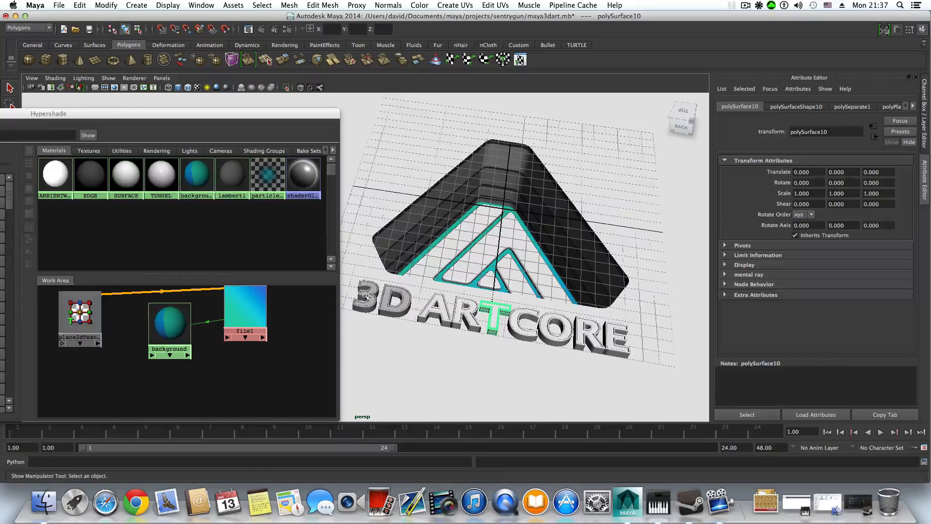
middle_click_drag(533, 351, 533, 331, "alt")
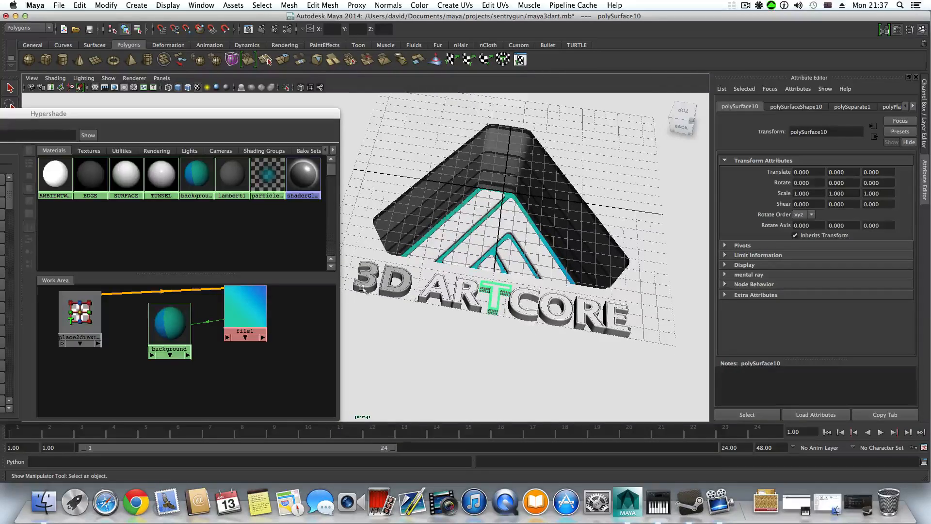
right_click_drag(458, 335, 535, 347, "alt")
middle_click_drag(534, 347, 447, 325, "alt")
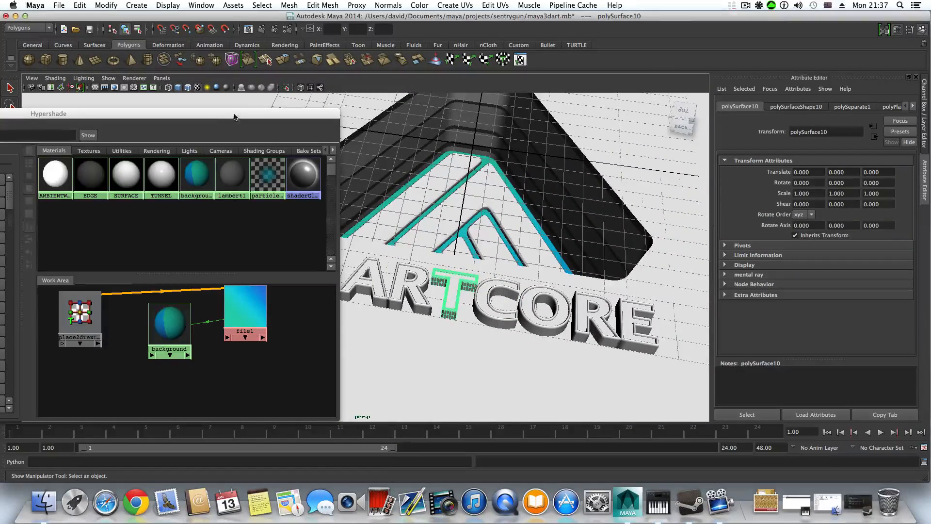
left_click_drag(235, 117, 262, 351)
left_click_drag(509, 366, 363, 302, "alt")
right_click(428, 285)
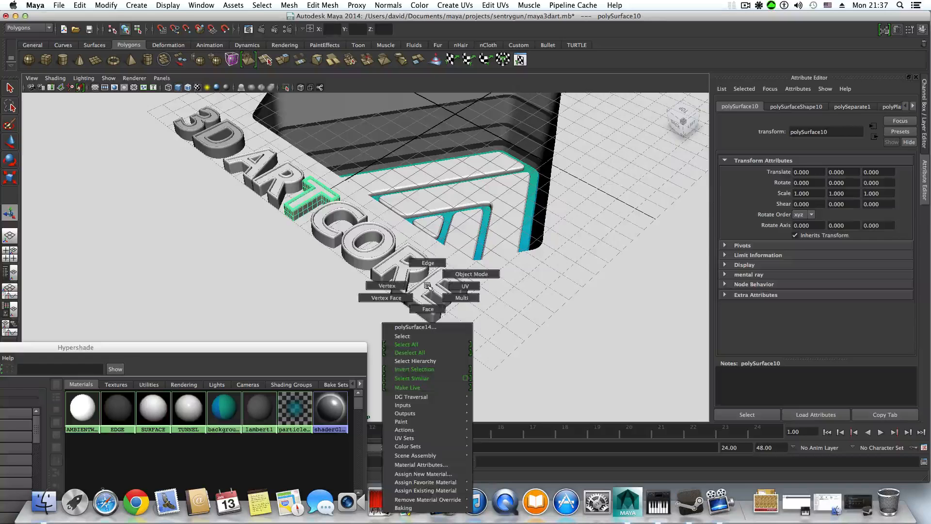
left_click(429, 306)
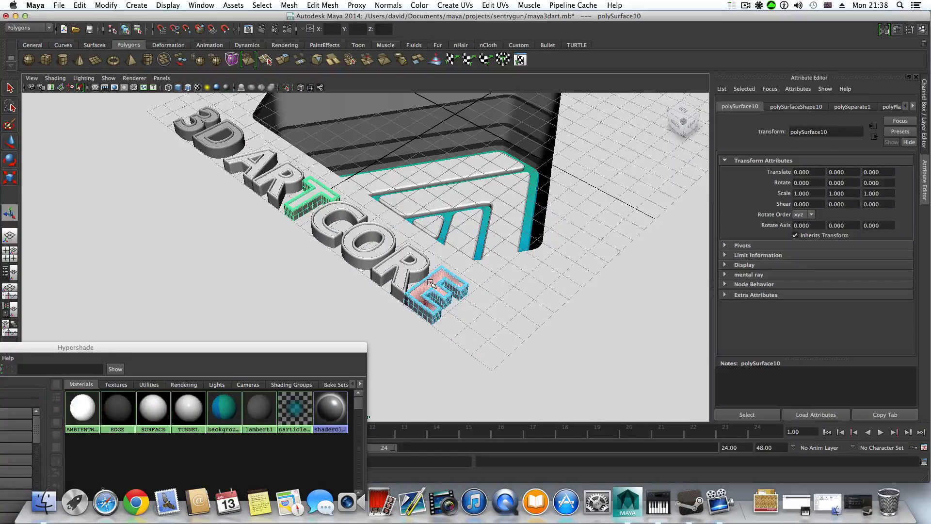
left_click(432, 284)
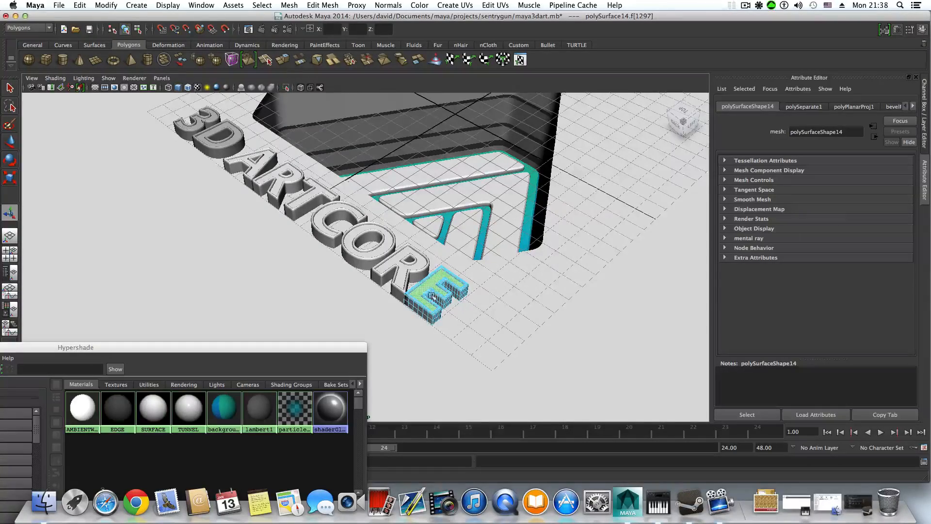
Step: Add the front faces of the second R and the O in ARTCORE to the face selection
left_click_drag(428, 292, 447, 299, "alt")
right_click_drag(448, 299, 543, 310, "alt")
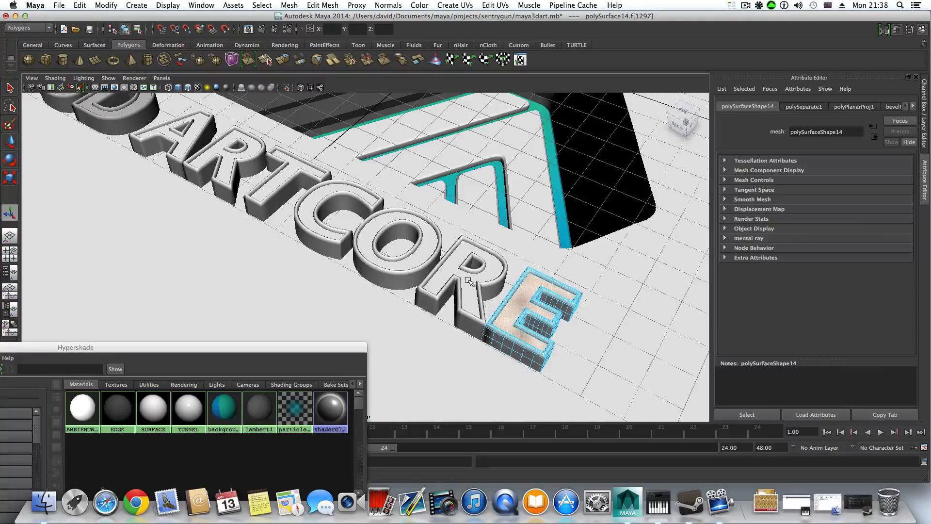
right_click_drag(467, 282, 468, 304)
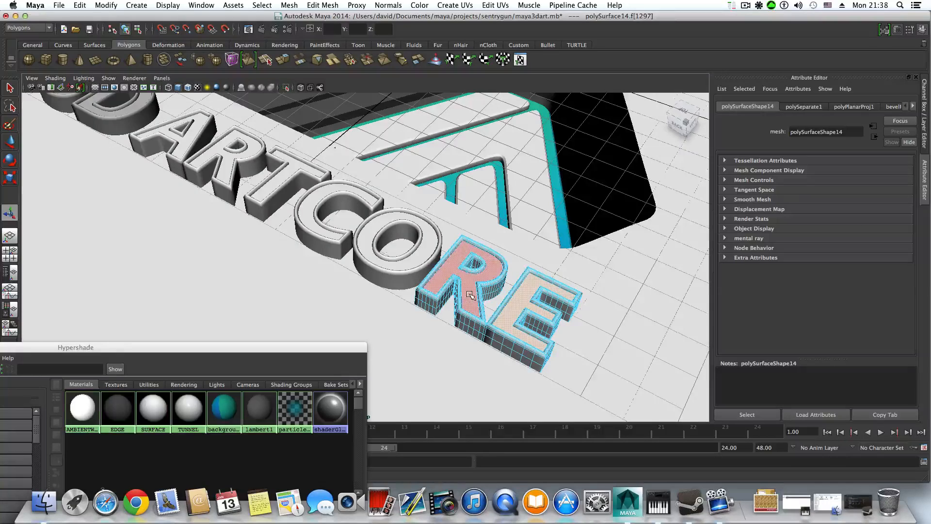
left_click(470, 294, "shift")
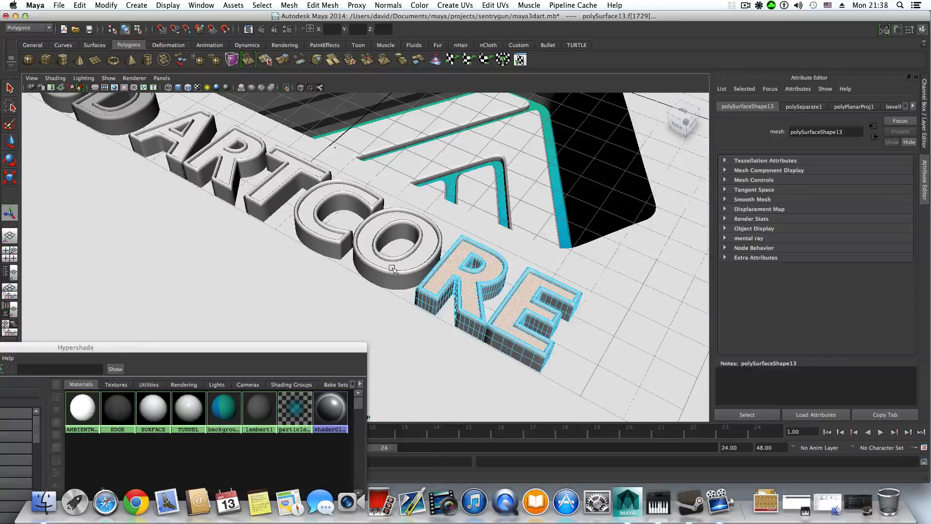
right_click_drag(392, 268, 387, 294)
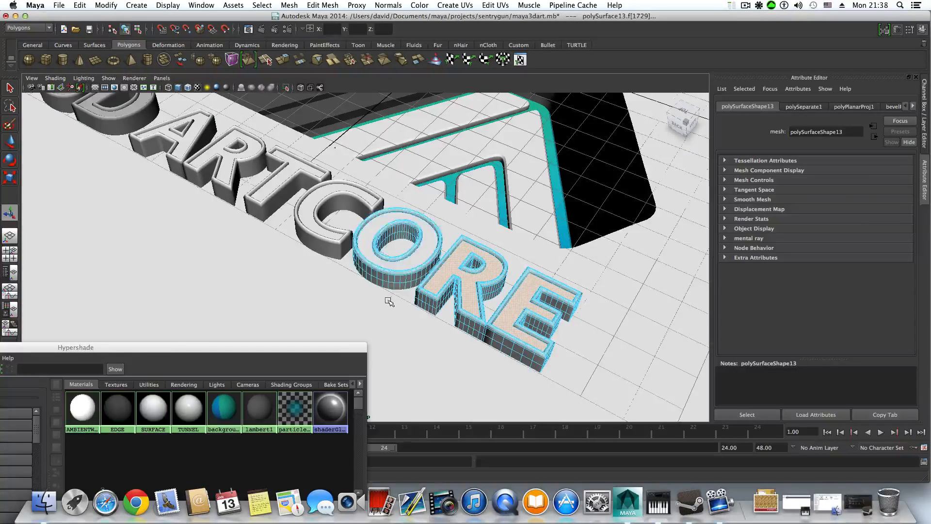
left_click(421, 253)
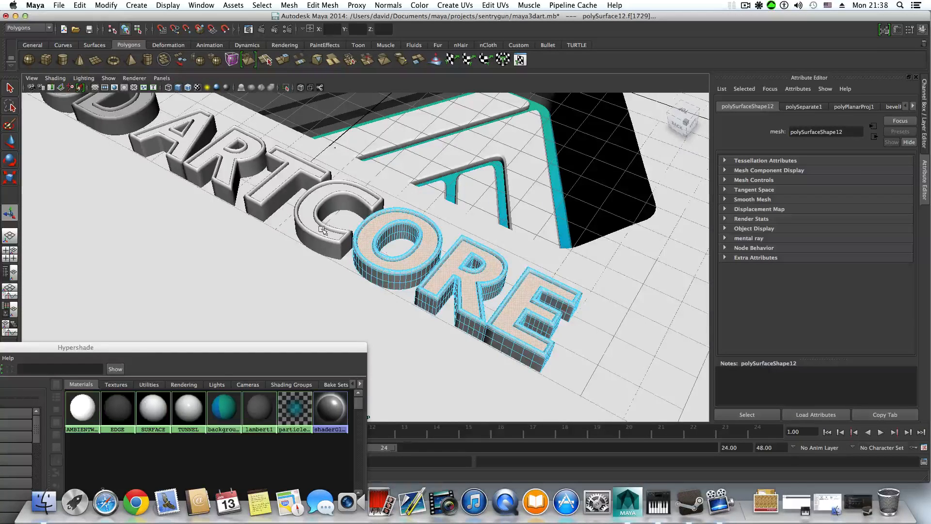
Step: Extend the face selection with the front faces of the C, T, first R and A of ARTCORE
right_click_drag(323, 231, 311, 211)
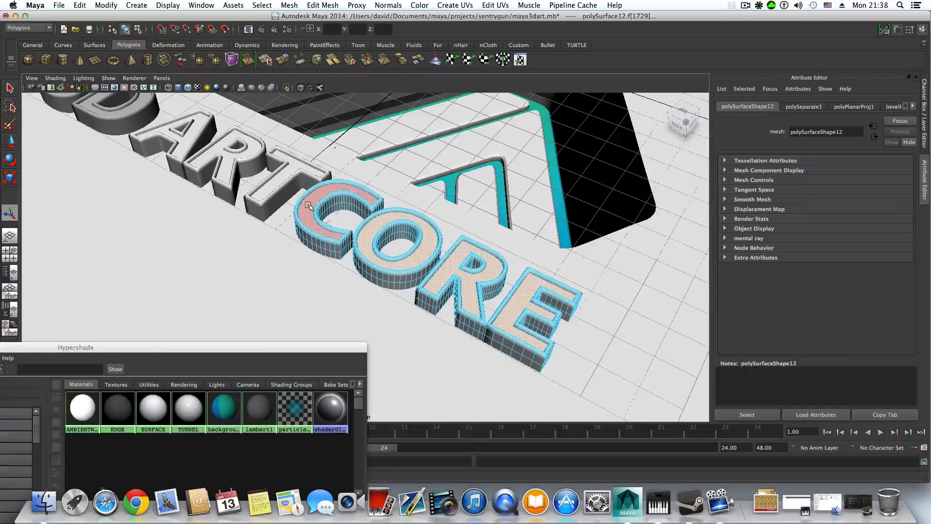
right_click_drag(256, 194, 262, 187)
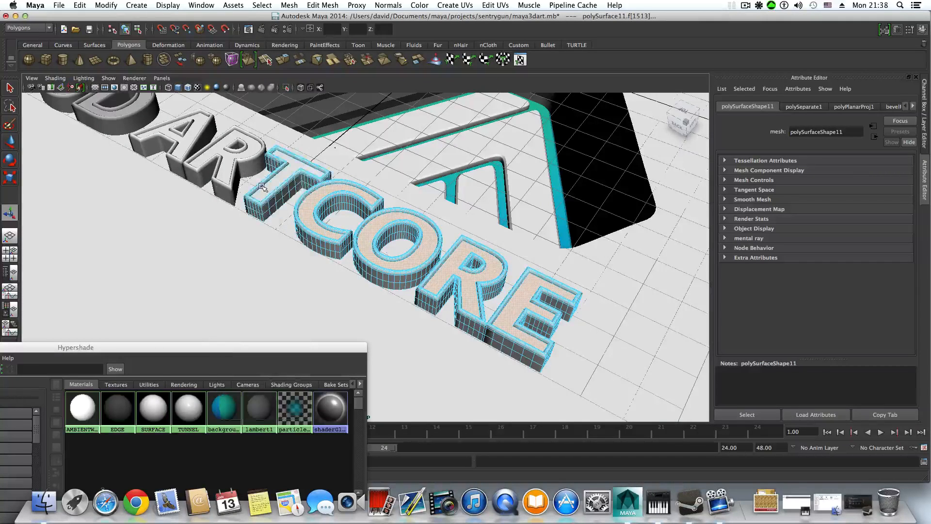
right_click(224, 170)
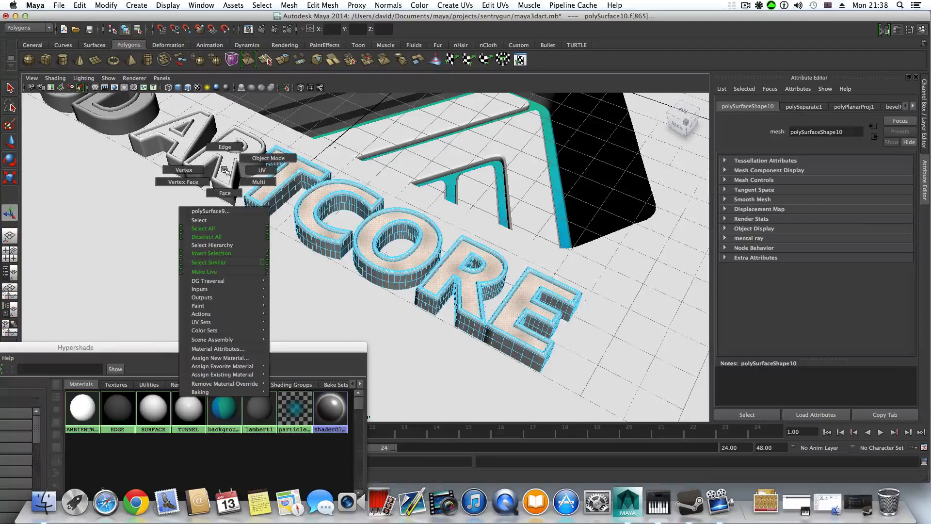
right_click_drag(225, 170, 181, 149)
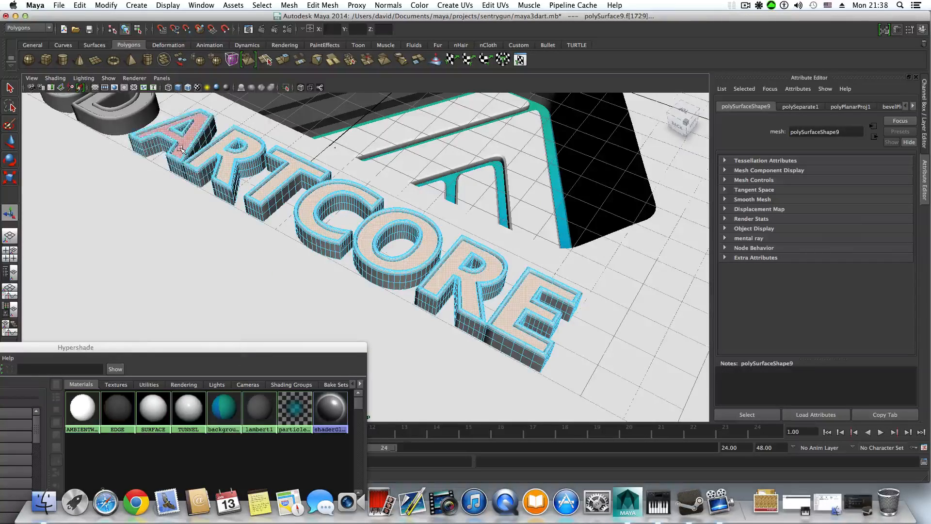
left_click(181, 147, "shift")
Step: Add the front face of the letter D to the selected lettering faces
middle_click_drag(199, 244, 368, 304, "alt")
left_click_drag(368, 303, 391, 307, "alt")
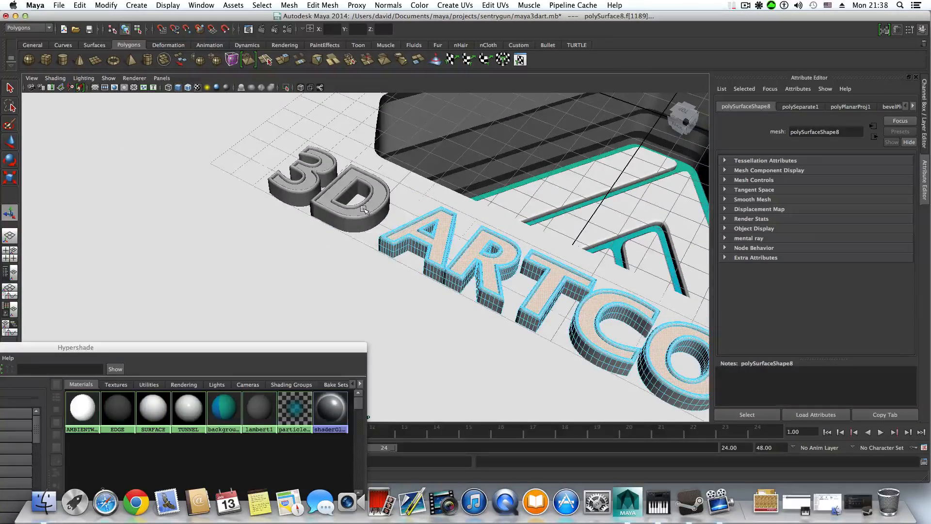
right_click_drag(364, 208, 362, 231)
left_click(365, 206, "shift")
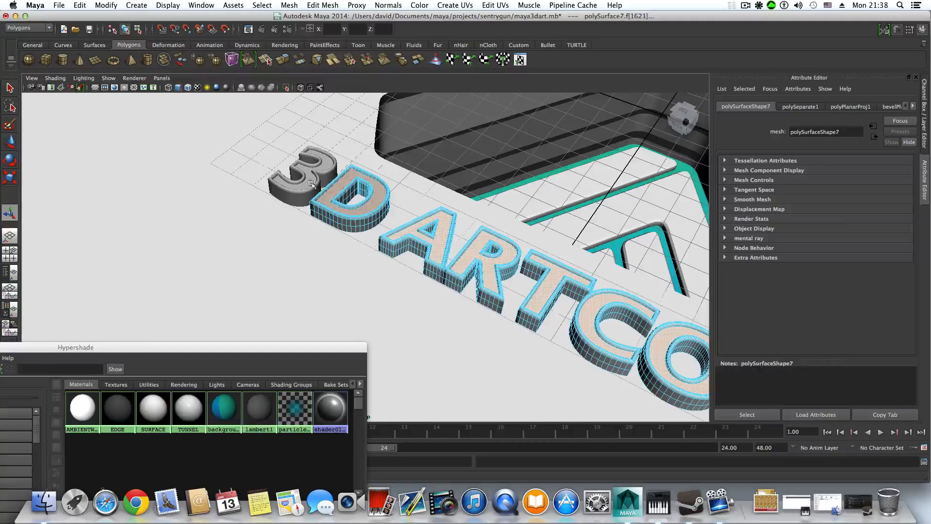
Step: Add the front face of the 3 to the selected lettering faces
right_click_drag(311, 183, 299, 213)
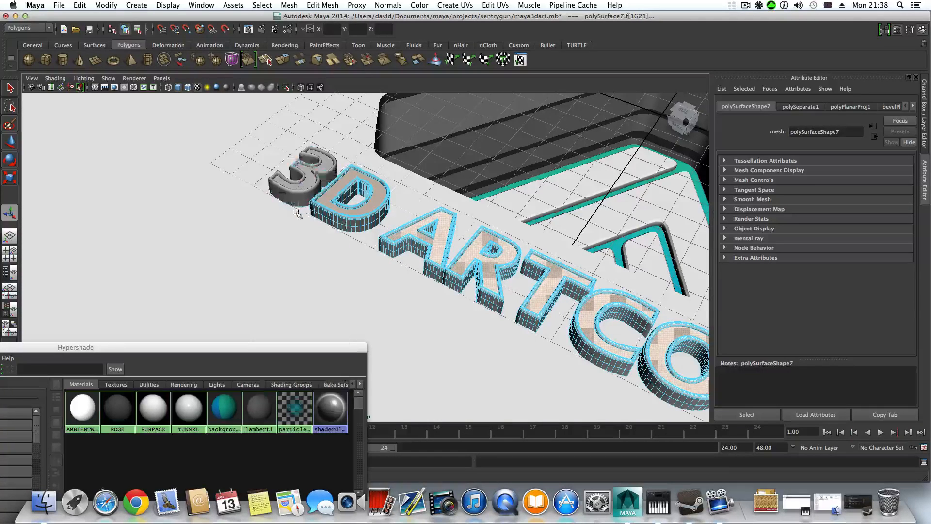
left_click(310, 181, "shift")
middle_click_drag(470, 357, 399, 317, "alt")
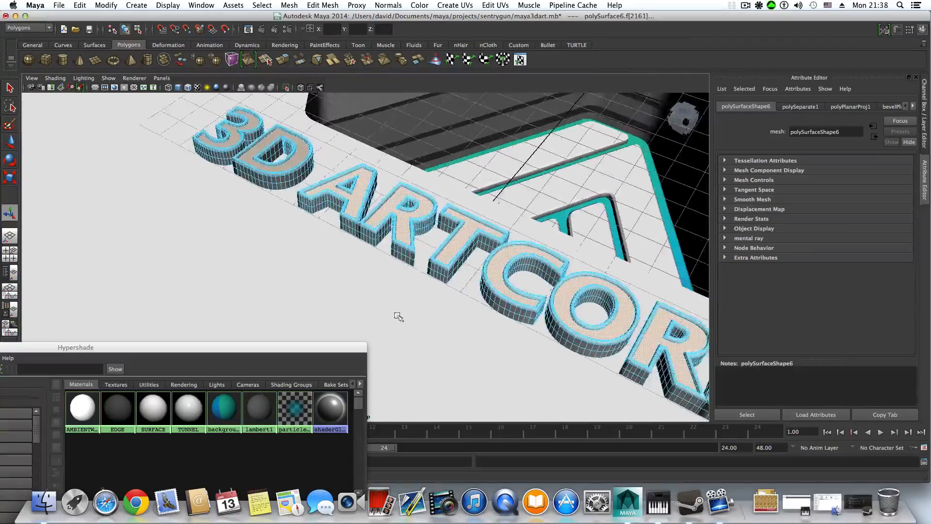
right_click_drag(517, 345, 394, 306, "alt")
left_click_drag(393, 307, 449, 300, "alt")
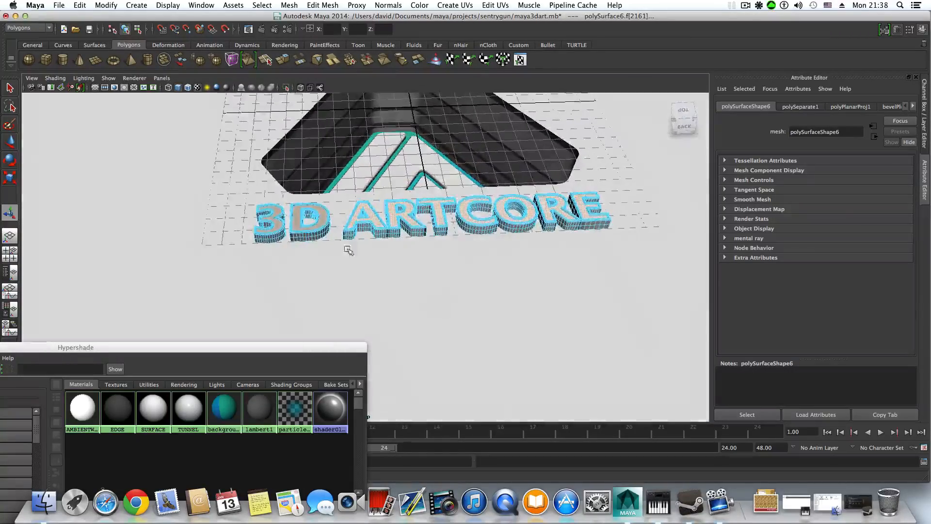
Step: Assign the background gradient material to the selected lettering front faces and move the Hypershade window clear of the text
double_click(211, 353)
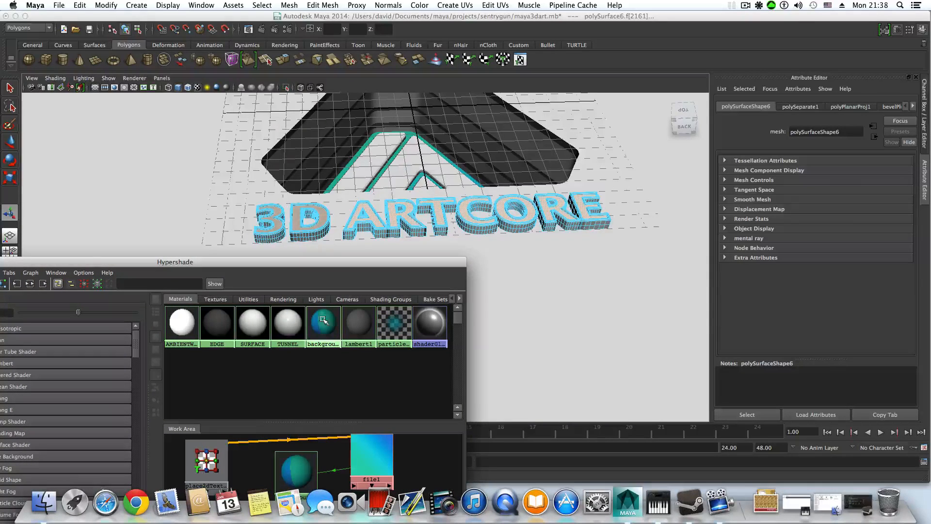
left_click_drag(409, 127, 399, 167, "alt")
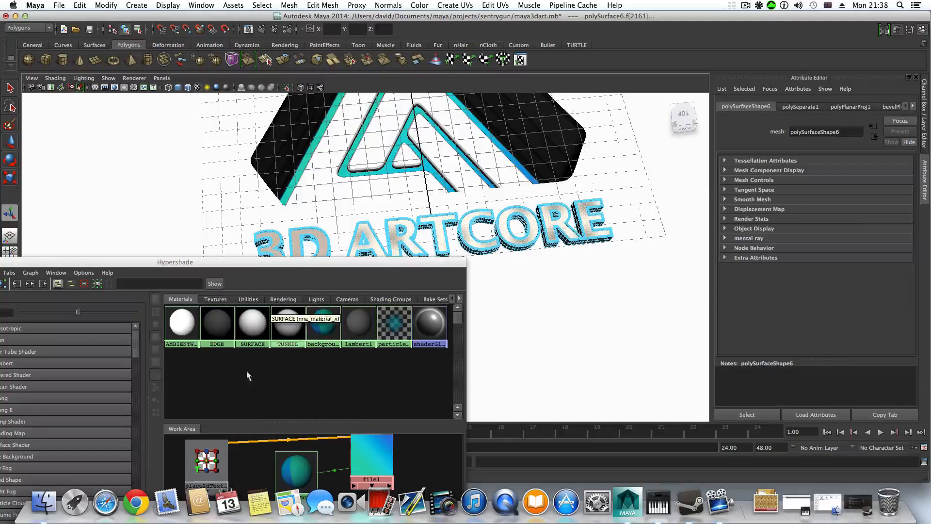
right_click_drag(313, 331, 379, 296)
mouse_move(492, 291)
left_mouse_down("alt")
mouse_move(501, 318)
mouse_move(490, 308)
left_mouse_up("alt")
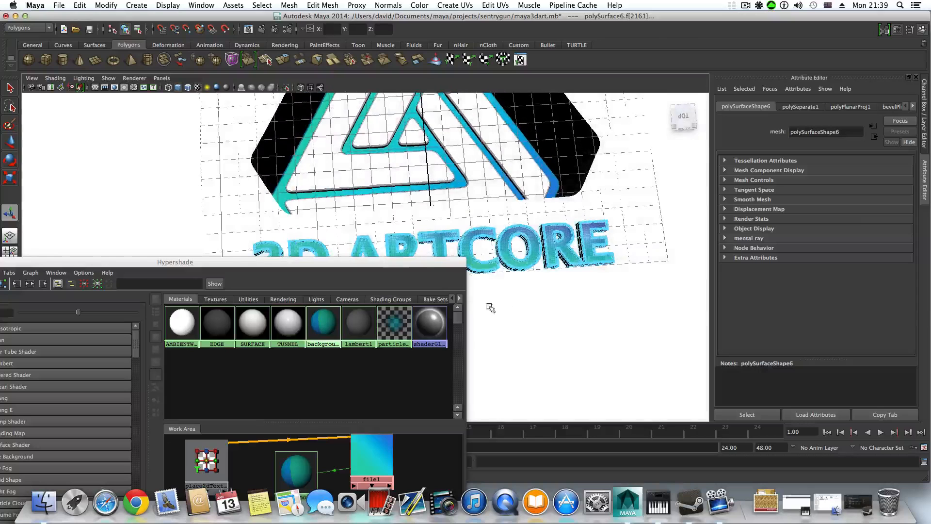
left_click_drag(310, 265, 324, 374)
left_click_drag(421, 331, 440, 328, "alt")
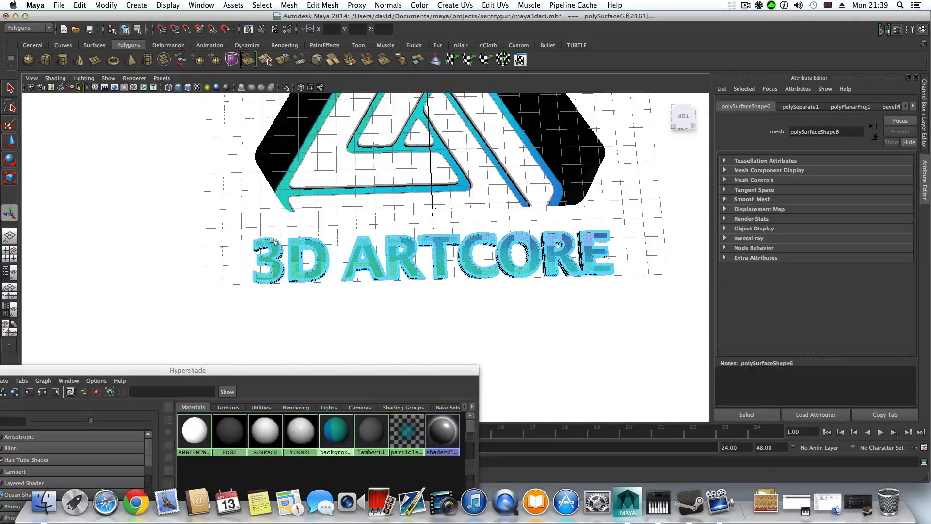
Step: Apply automatic mapping to the lettering front faces, followed by planar mapping, and examine the gradient on the text
left_click(455, 5)
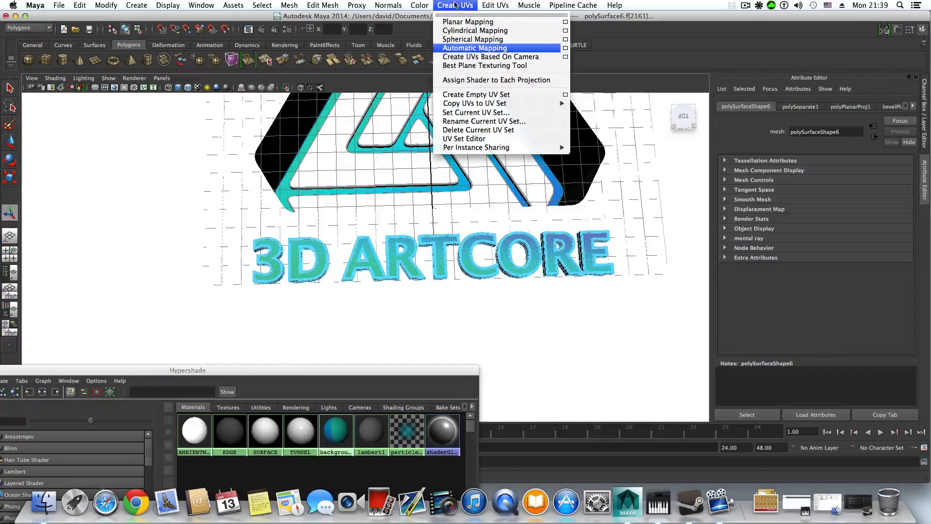
left_click(467, 48)
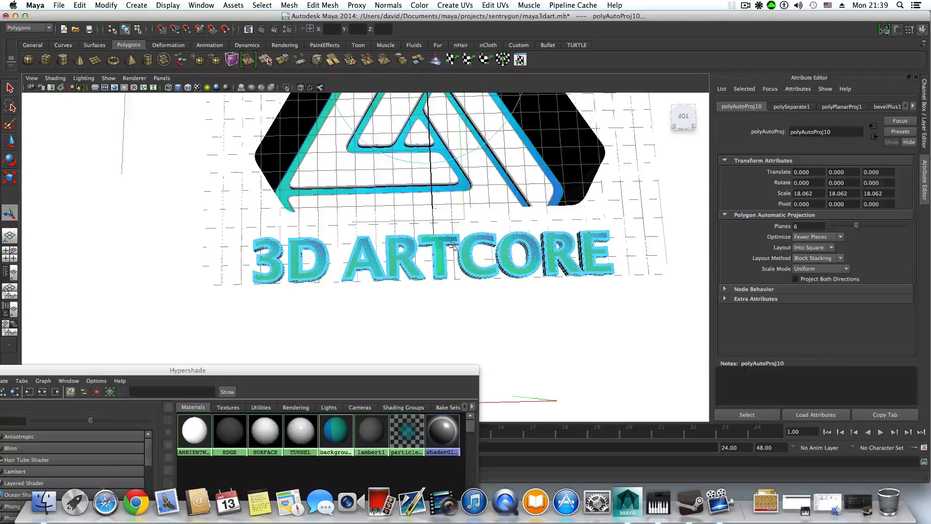
left_click(452, 6)
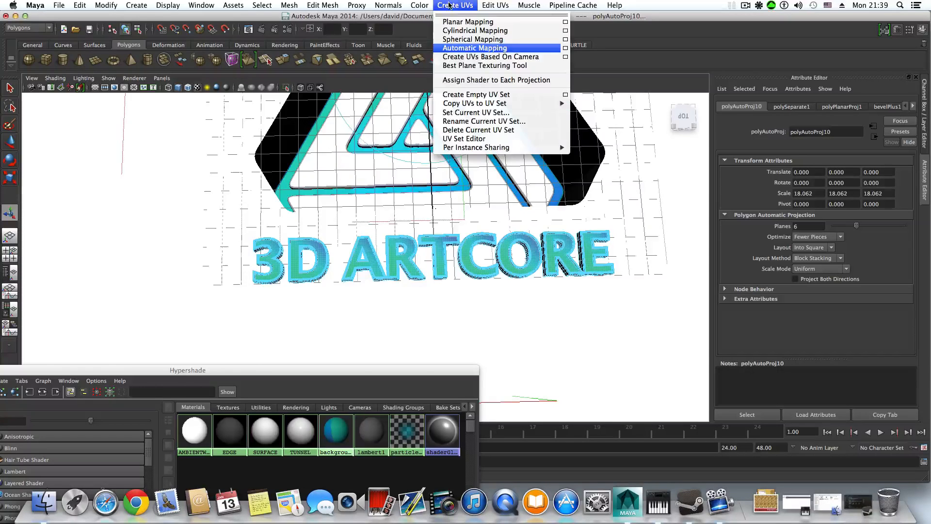
left_click(452, 21)
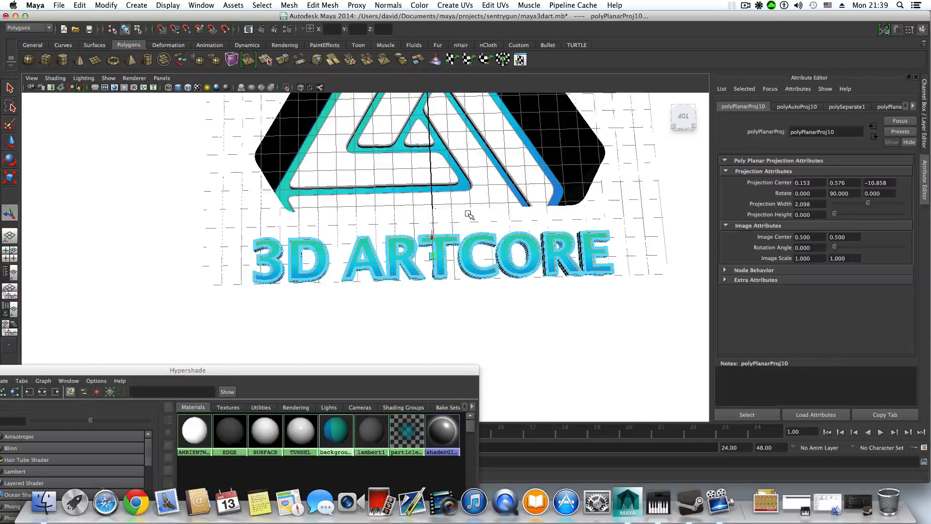
mouse_move(499, 238)
left_mouse_down("alt")
mouse_move(536, 249)
mouse_move(555, 225)
mouse_move(607, 231)
mouse_move(505, 242)
left_mouse_up("alt")
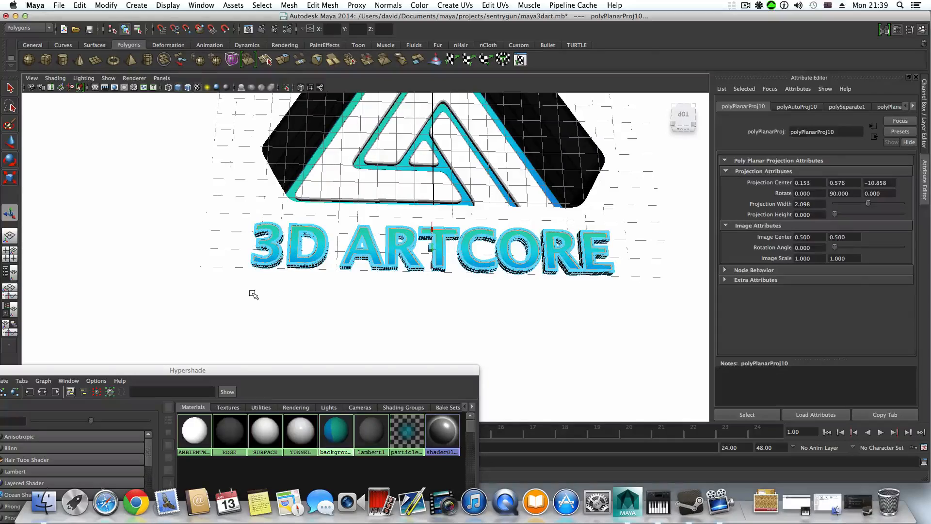
left_click_drag(548, 237, 455, 259, "alt")
scroll(437, 272, "up", 4)
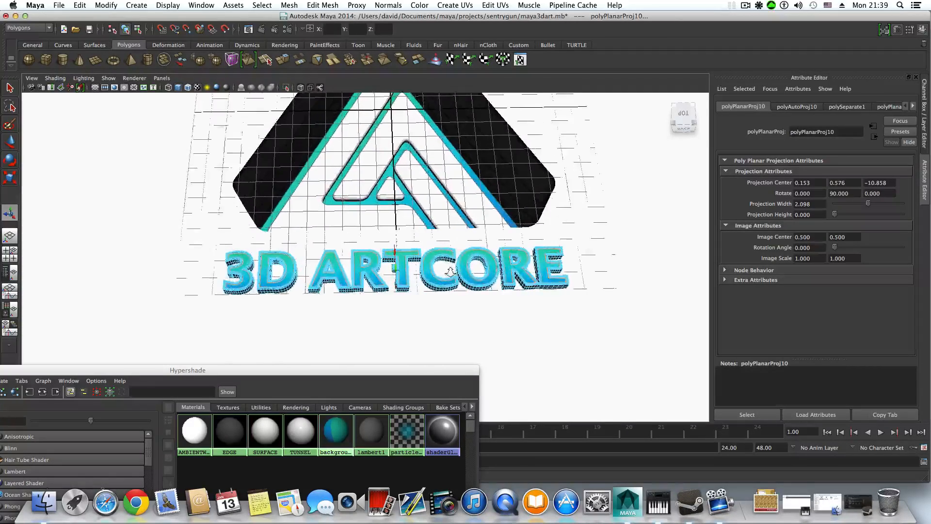
scroll(447, 270, "down", 3)
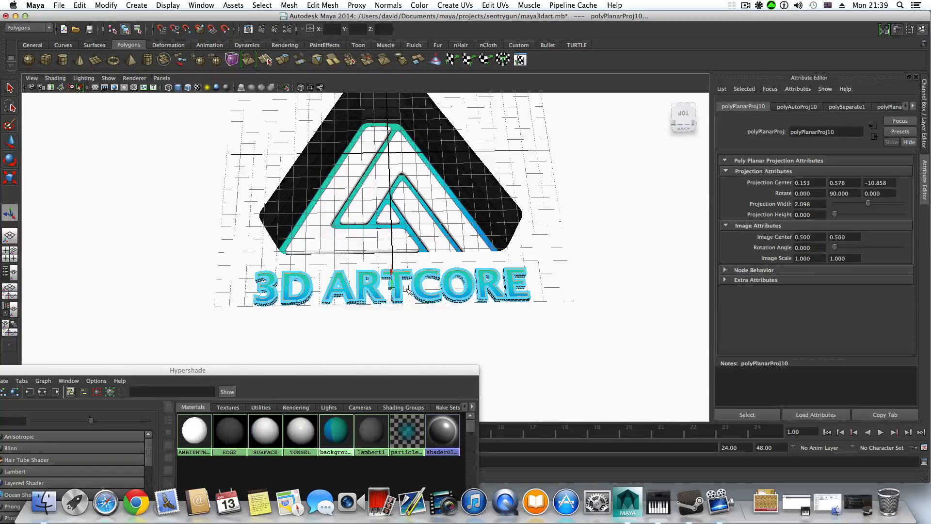
Step: Return to object selection and move the 3 and D together away from ARTCORE to about -5.62 in X
key("F8")
left_click(273, 299)
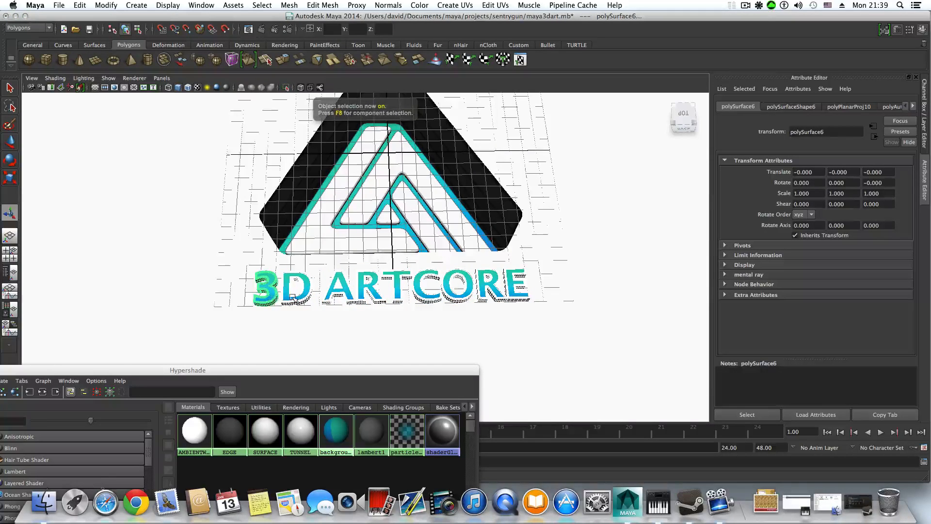
left_click(292, 298)
left_click(268, 292, "shift")
scroll(291, 290, "down", 5)
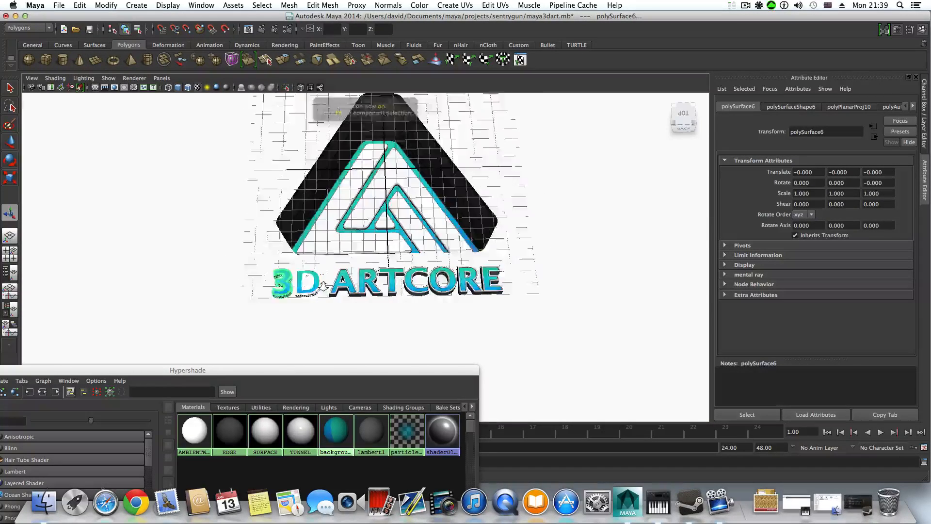
left_click_drag(329, 287, 237, 249, "alt")
scroll(237, 249, "up", 5)
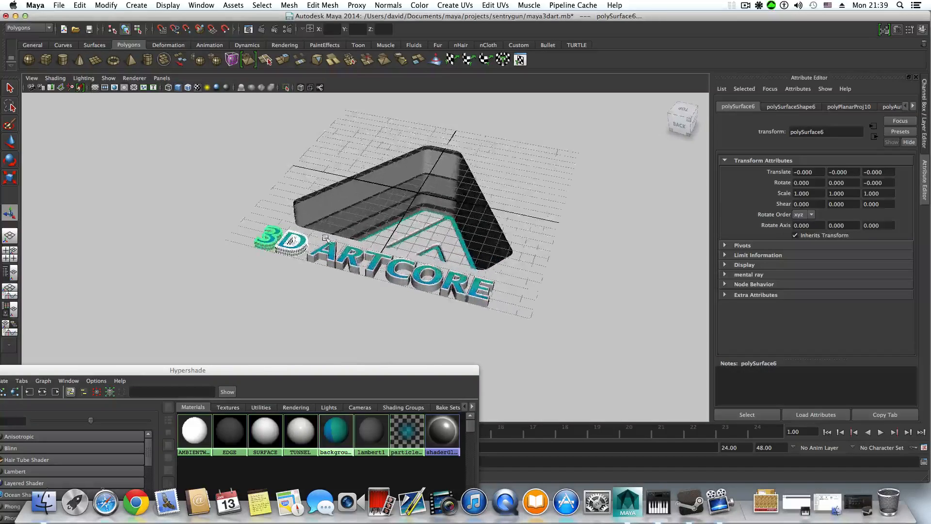
left_click_drag(371, 213, 259, 297, "alt")
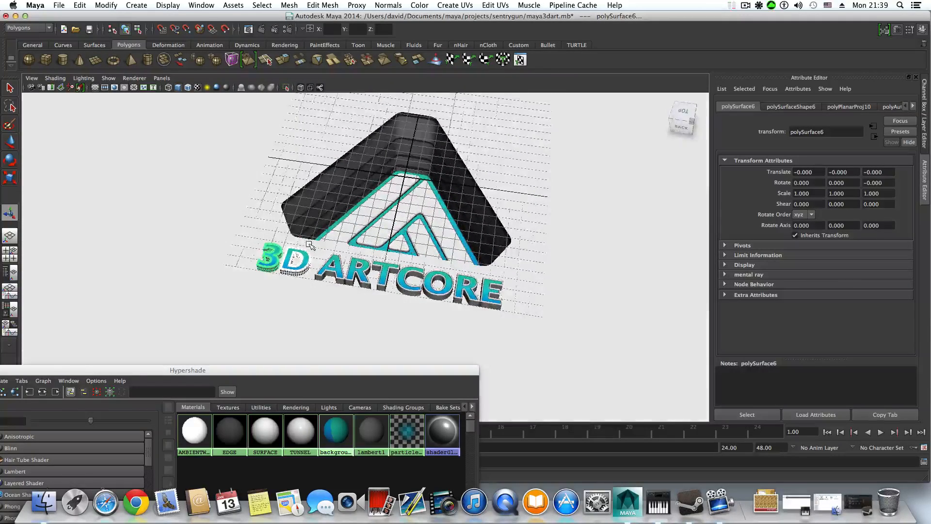
key("w")
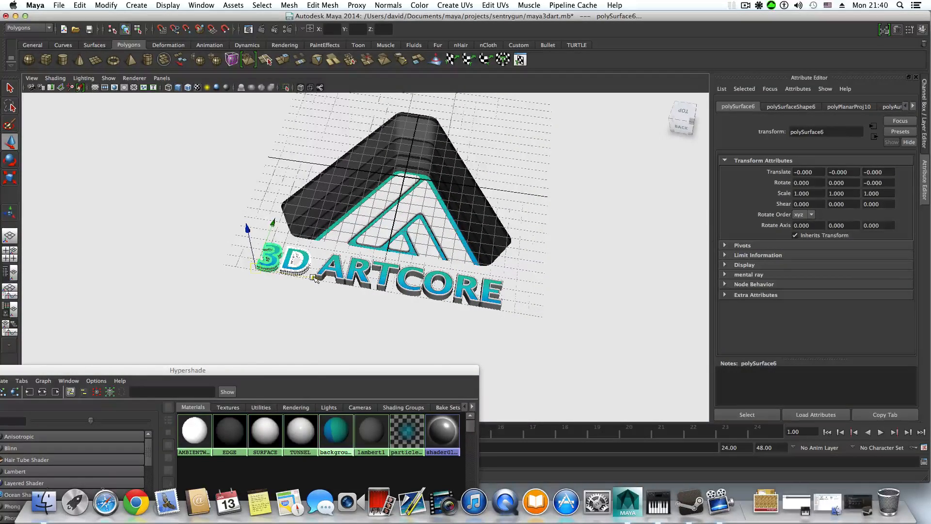
left_click_drag(313, 277, 245, 265)
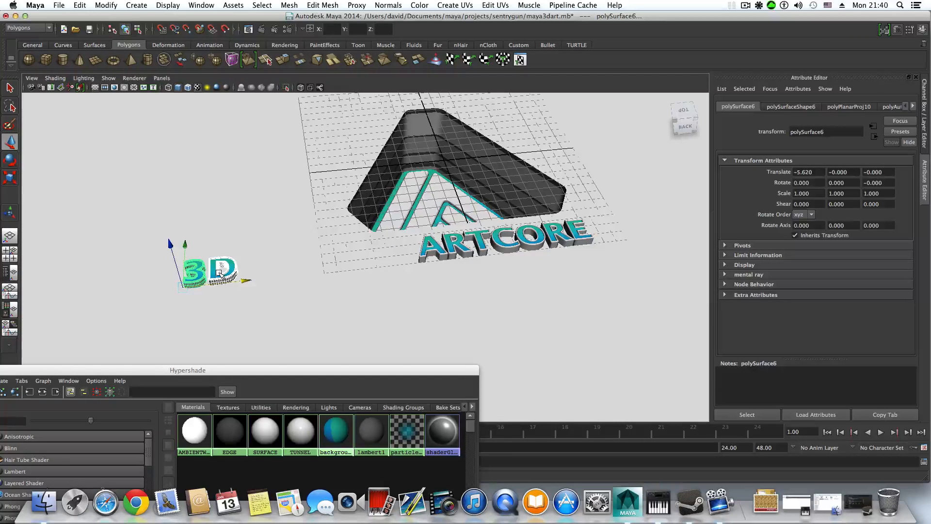
Step: Group the 3 and D with a centred pivot and scale the group uniformly to about 3.886
key("ctrl+g")
left_click(105, 5)
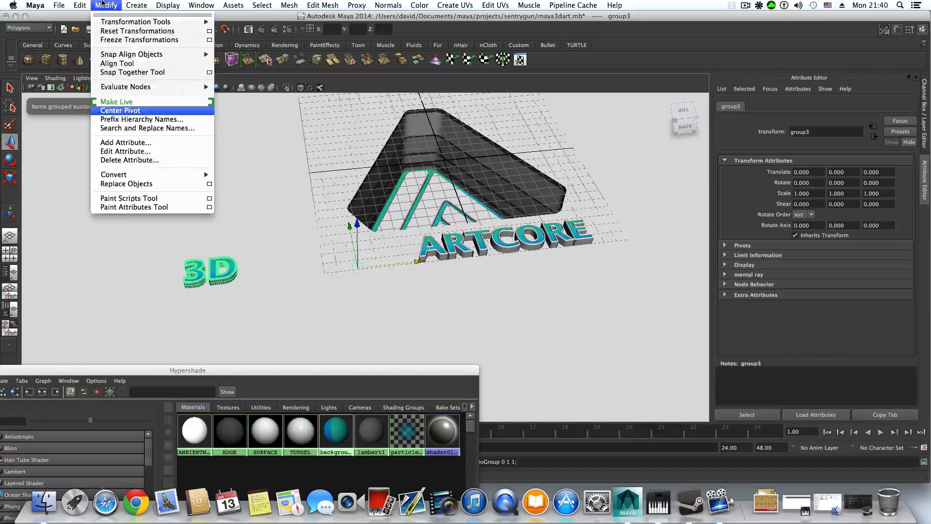
left_click(119, 111)
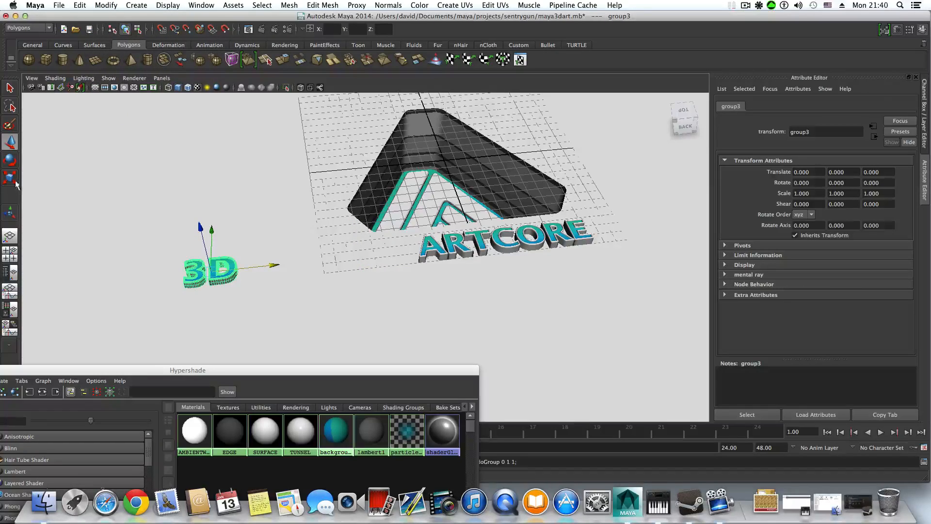
left_click_drag(225, 272, 360, 281)
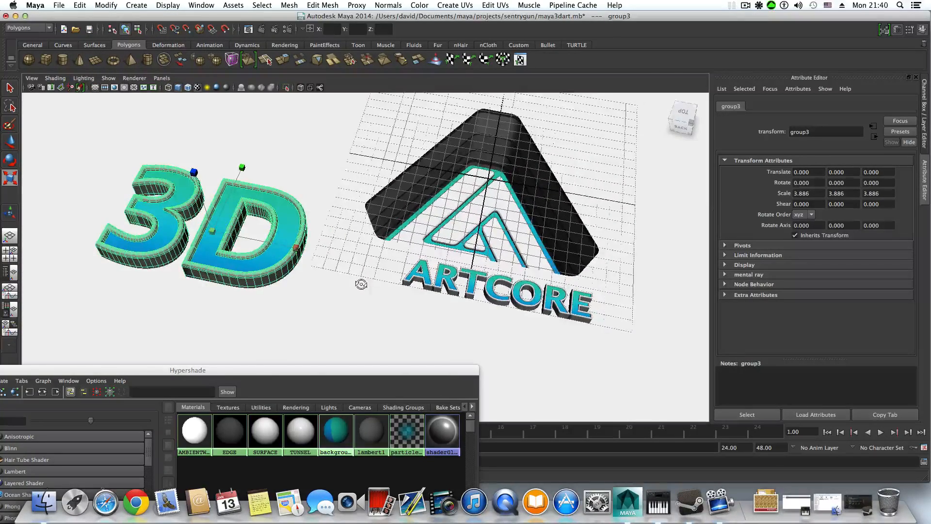
scroll(279, 268, "down", 3)
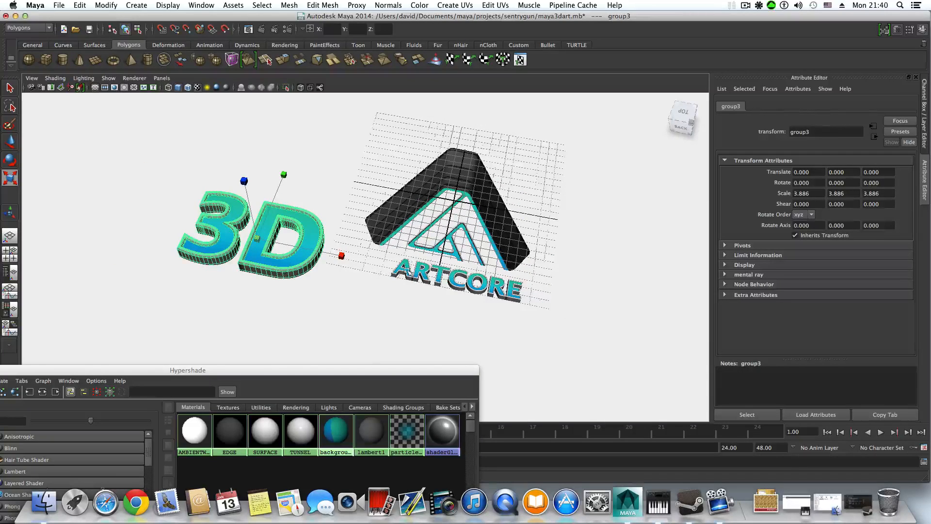
left_click(435, 279)
left_click(508, 291)
scroll(508, 292, "up", 3)
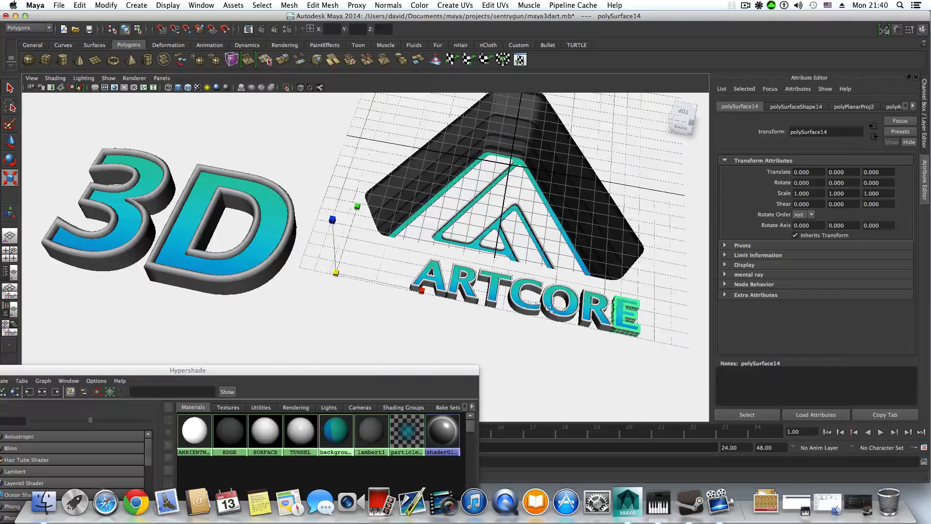
left_click(596, 310, "shift")
left_click(573, 307, "shift")
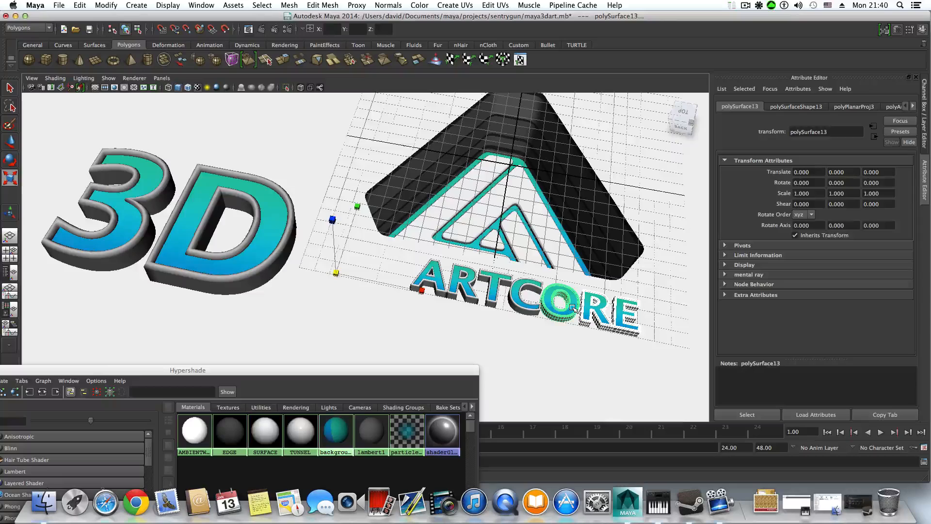
left_click(520, 304, "shift")
left_click(492, 291, "shift")
left_click(466, 288, "shift")
left_click(440, 290, "shift")
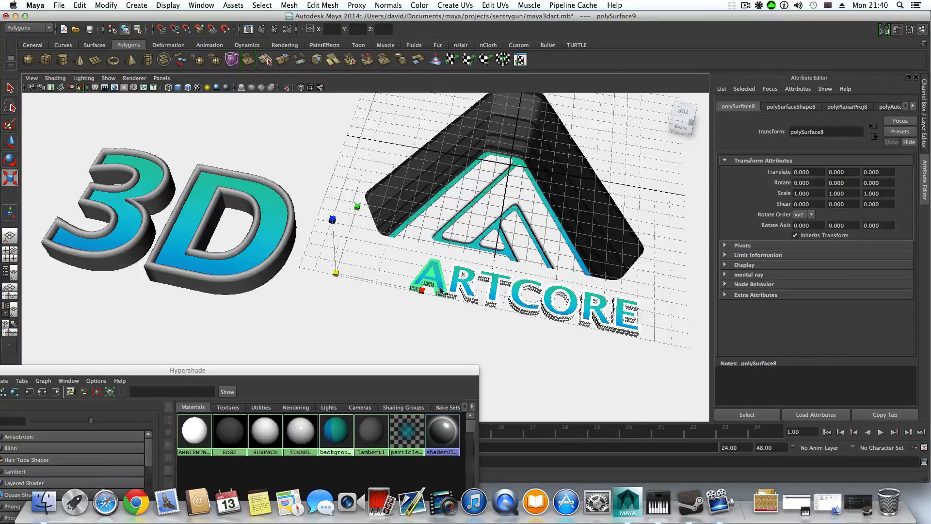
Step: Centre the pivots of the A and the first R of ARTCORE individually
left_click(435, 286)
middle_click_drag(521, 328, 435, 302, "alt")
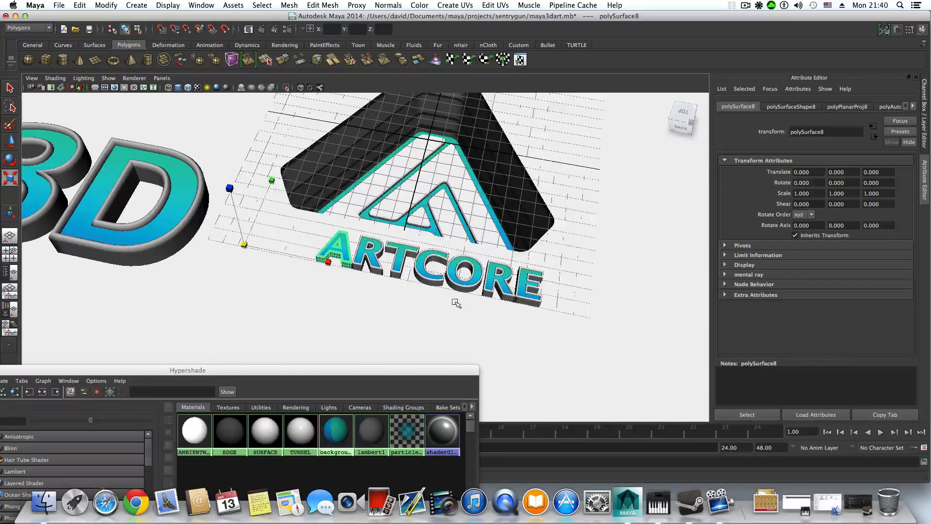
left_click_drag(418, 303, 431, 302, "alt")
key("w")
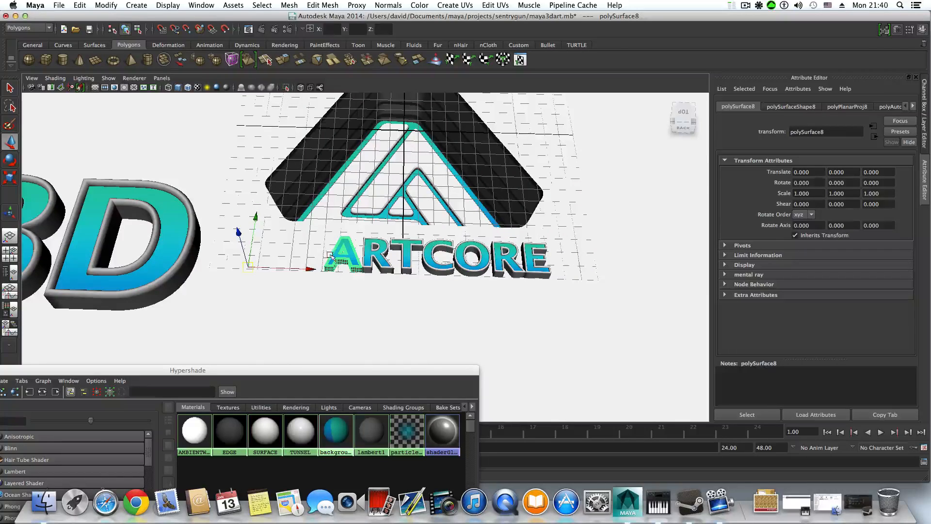
left_click(106, 6)
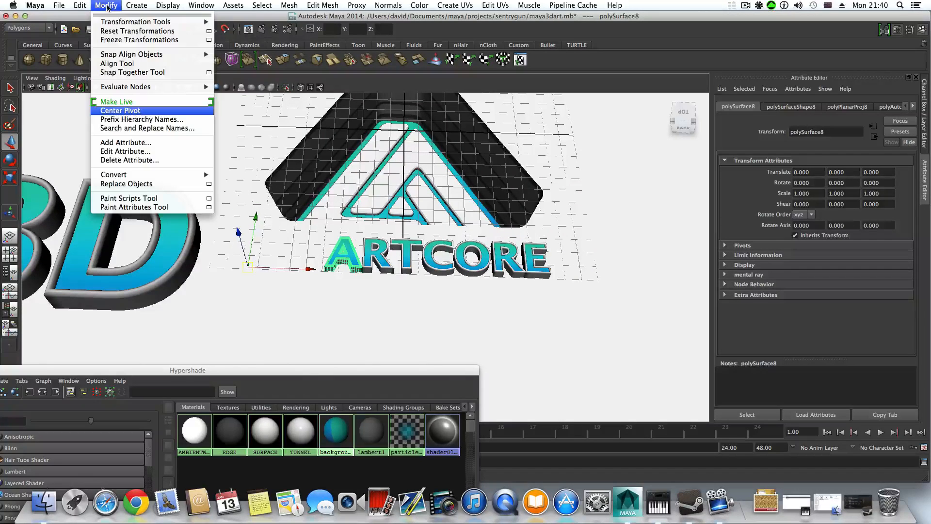
left_click(127, 113)
left_click(375, 245)
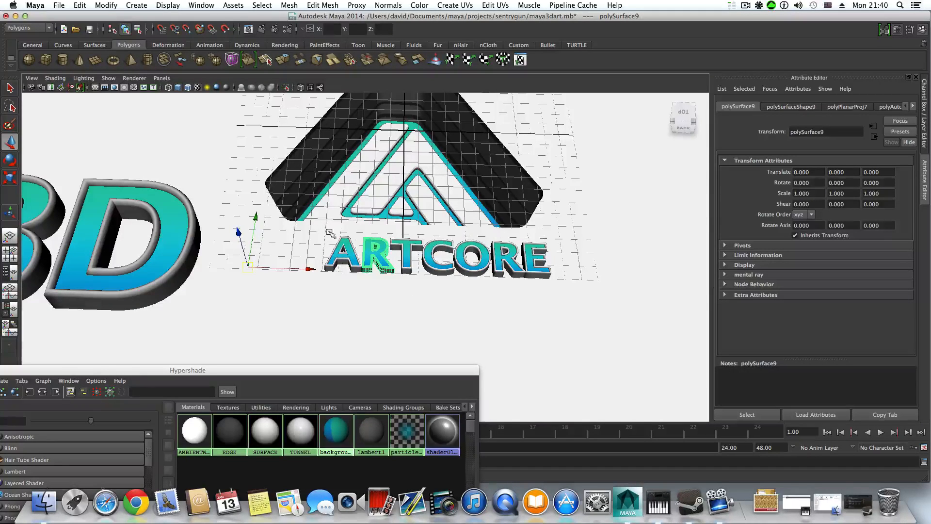
left_click(101, 6)
left_click(121, 110)
Step: Centre the pivots of the T, C, O, second R and E of ARTCORE individually
left_click(411, 262)
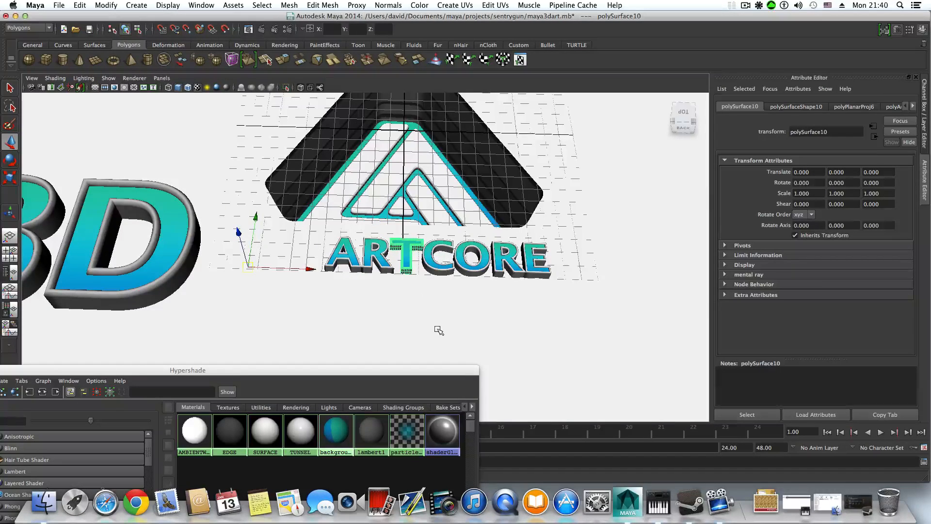
key("g")
left_click(435, 267)
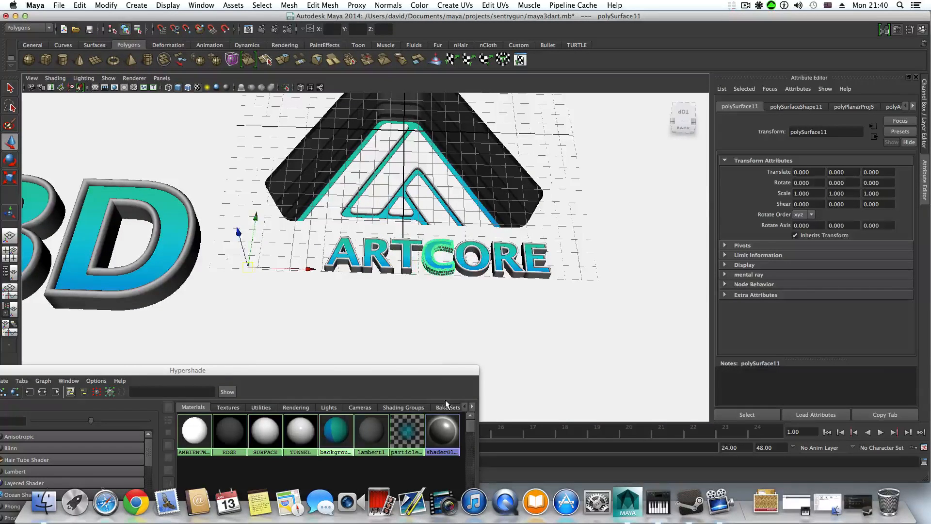
left_click(461, 265)
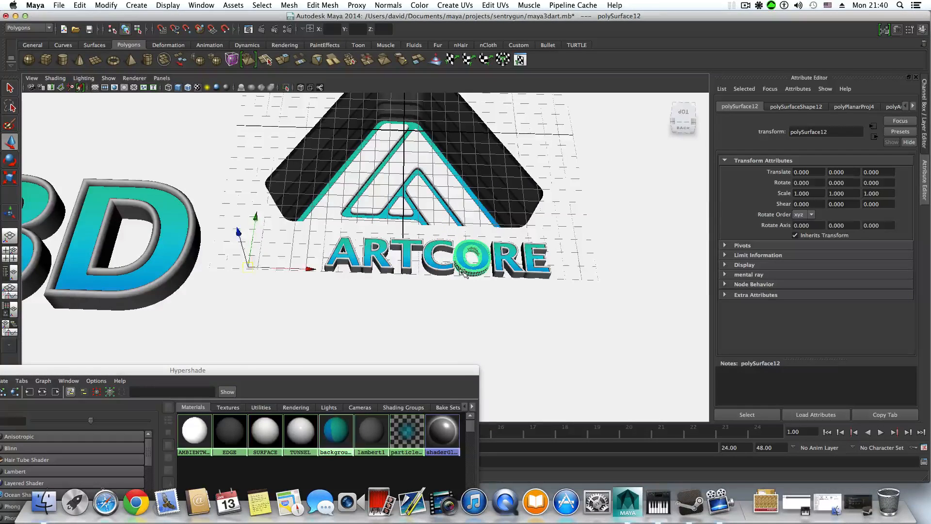
key("g")
left_click(507, 270)
key("g")
left_click(537, 274)
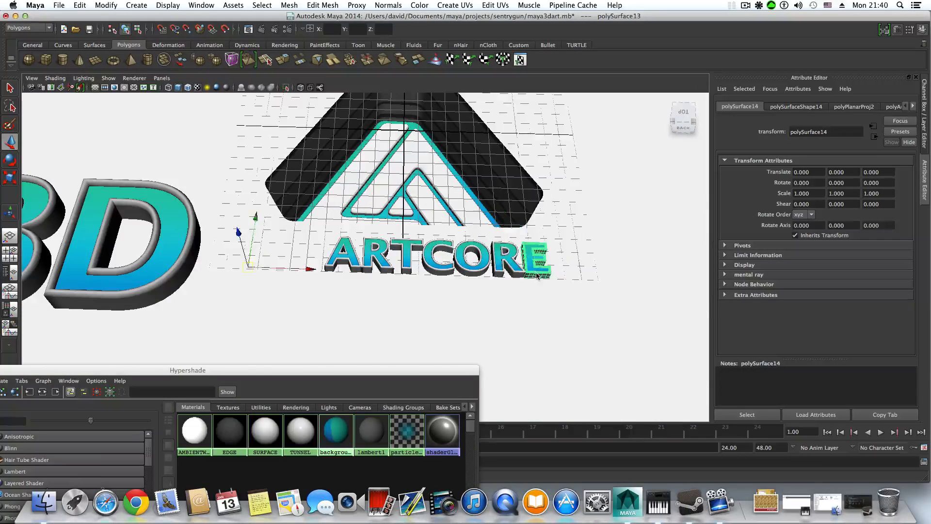
key("g")
Step: Spread the ARTCORE letters by moving the E to about 0.103, the A to -0.144 and the first R to -0.052 in X
left_click_drag(597, 263, 600, 263)
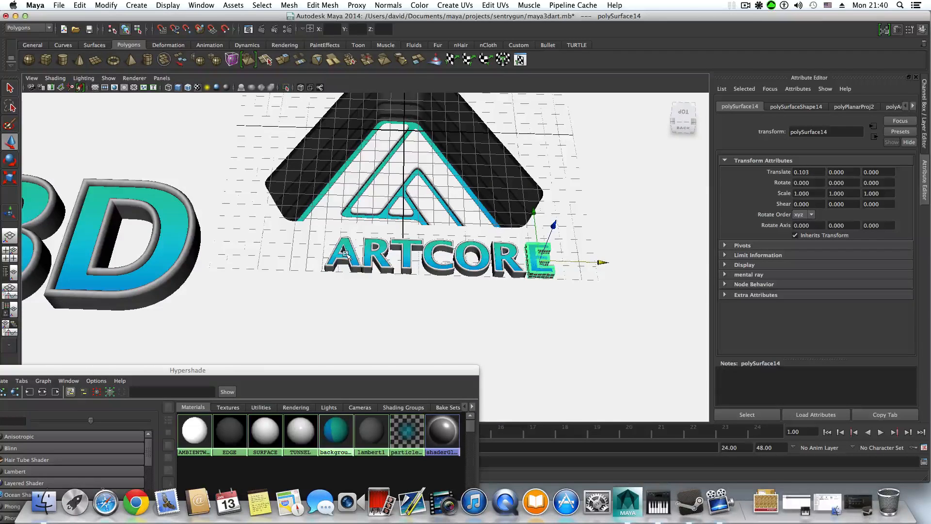
left_click(345, 254)
key("g")
left_click_drag(385, 262, 379, 263)
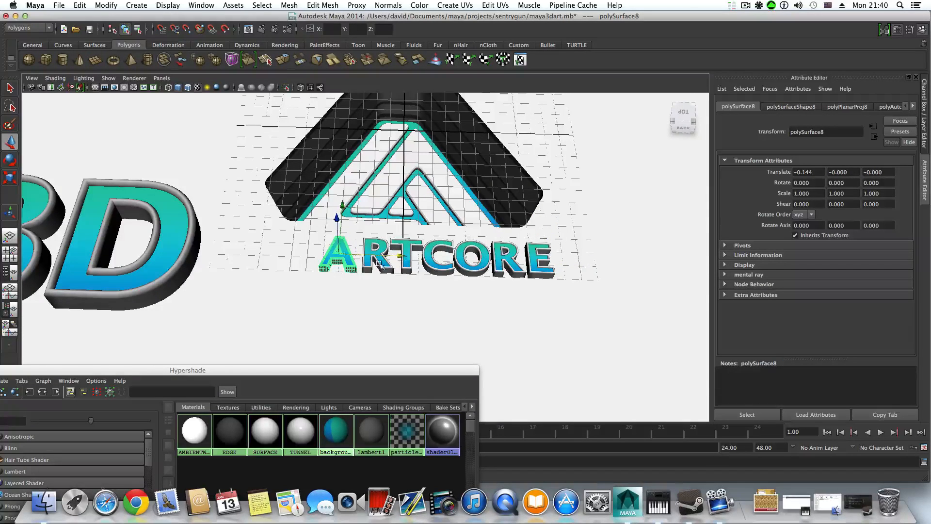
left_click(379, 262)
left_click_drag(439, 257, 438, 258)
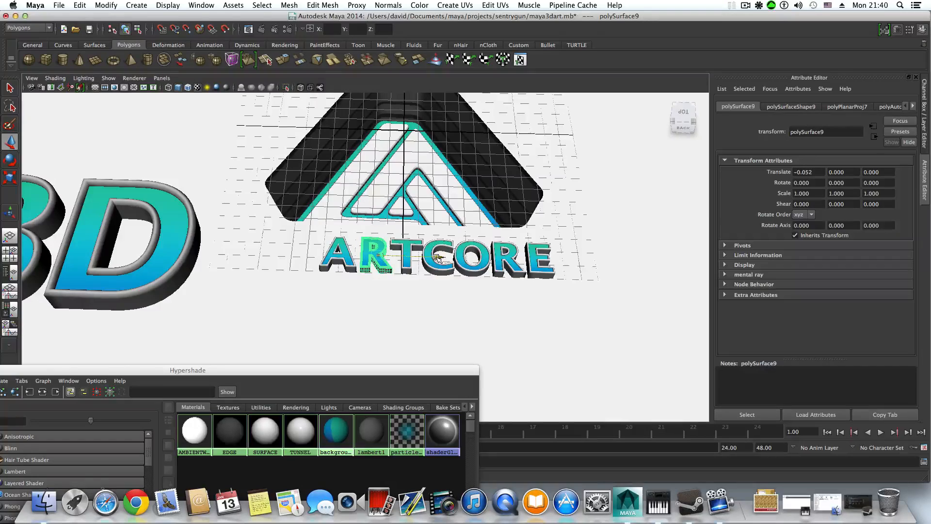
left_click(411, 264)
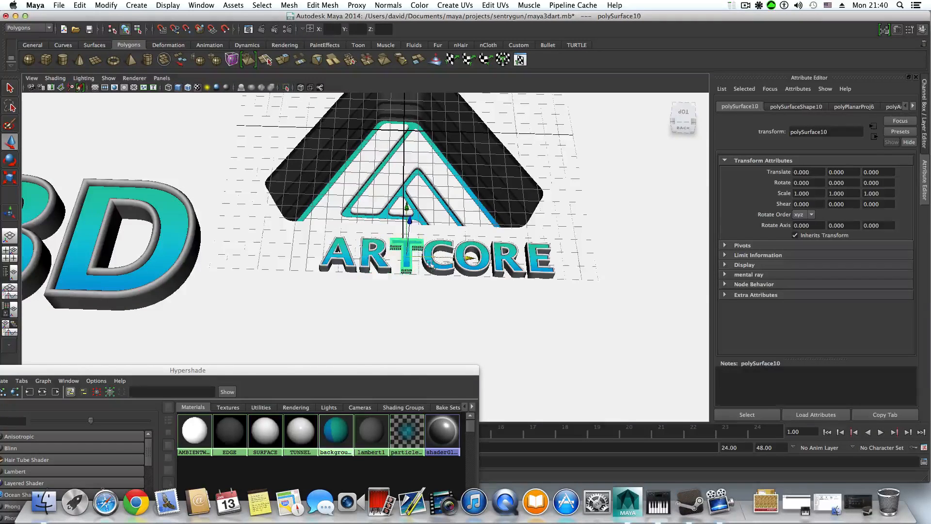
left_click(443, 266)
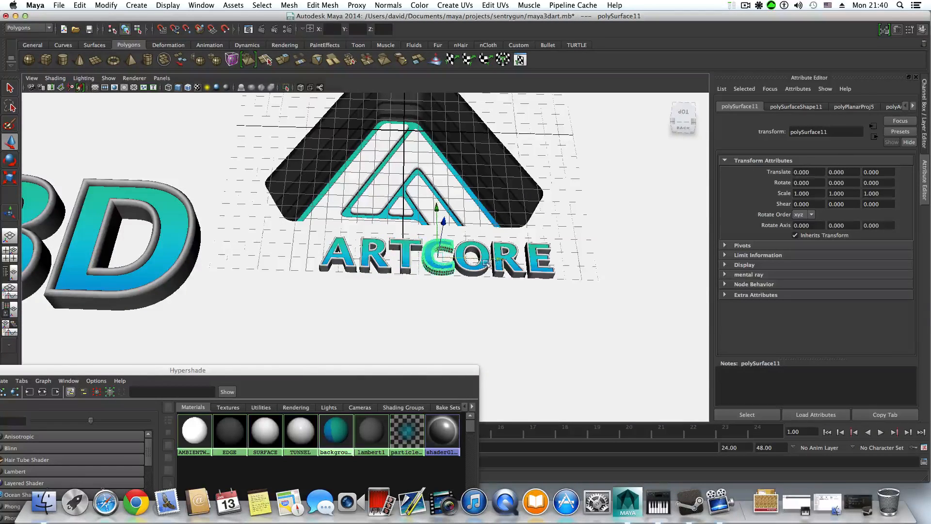
Step: Move the E slightly further out, and shift the second R to about 0.104, the O to 0.065 and the C to 0.013 in X
left_click(546, 270)
left_click_drag(600, 262, 605, 263)
left_click(506, 263)
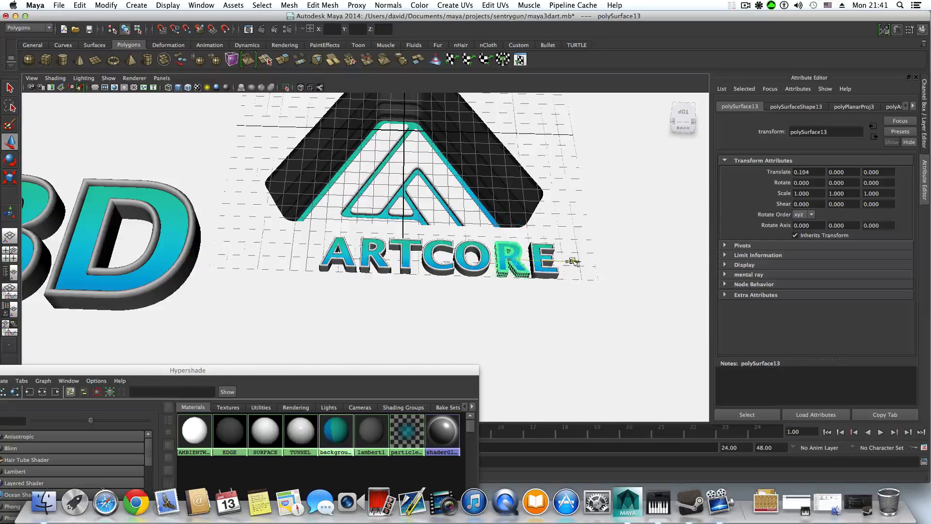
left_click(475, 262)
left_click_drag(530, 260, 534, 260)
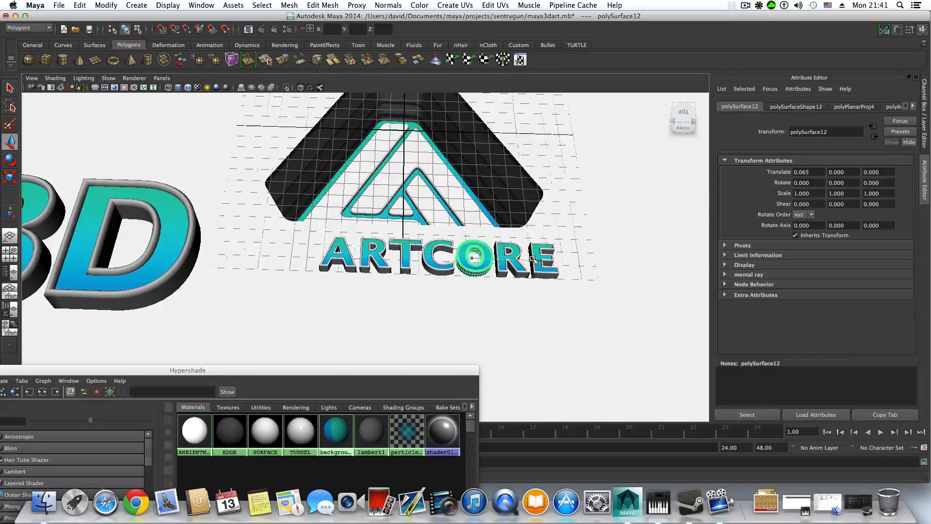
left_click(434, 267)
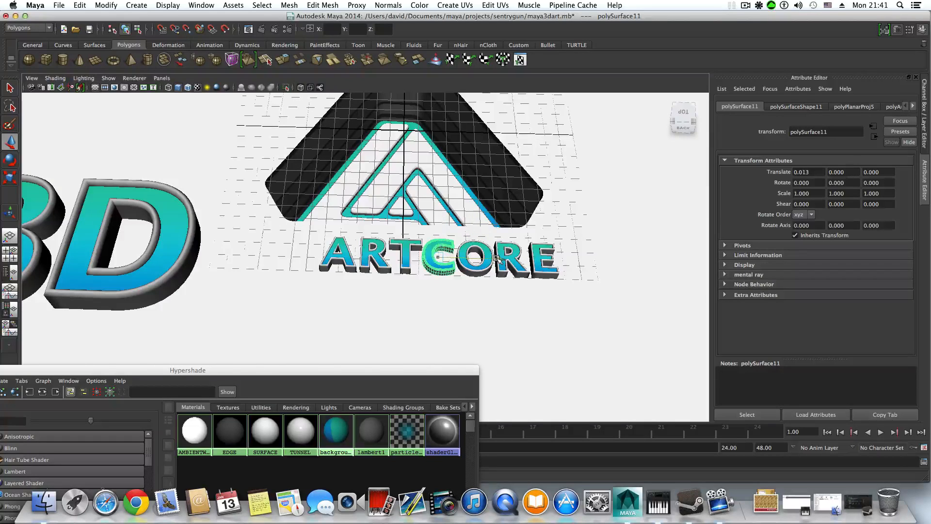
Step: Fine-tune the letter spacing by moving the A to about -0.131 and the T to about -0.013 in X
left_click_drag(436, 284, 403, 279, "alt")
left_click(342, 277)
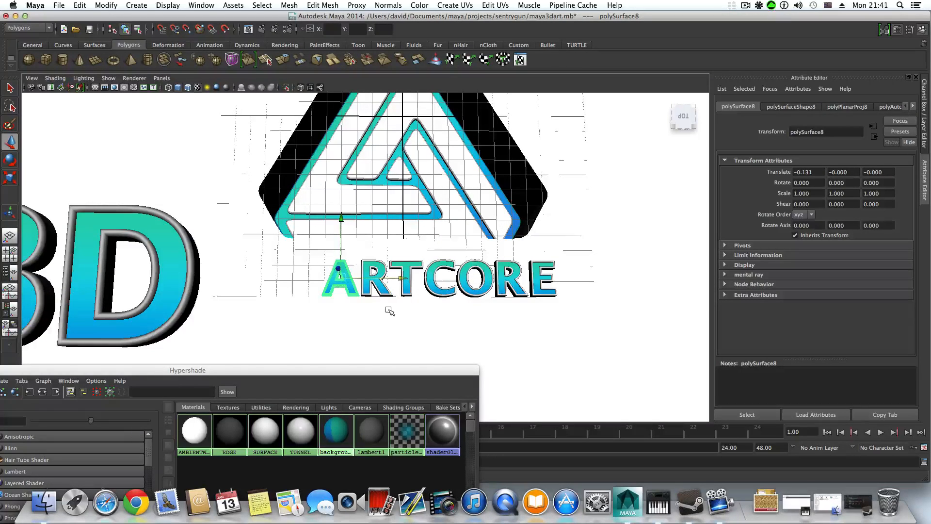
left_click(410, 278)
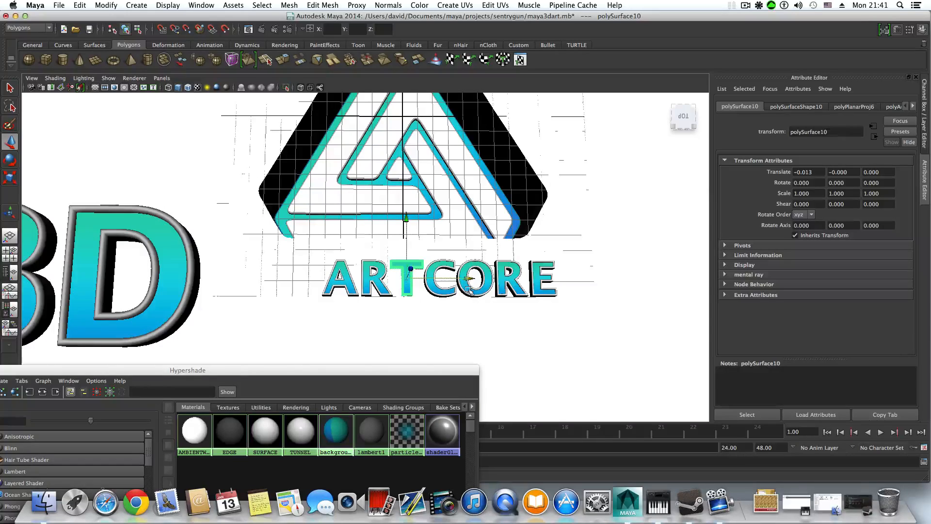
middle_click_drag(451, 293, 379, 311, "alt")
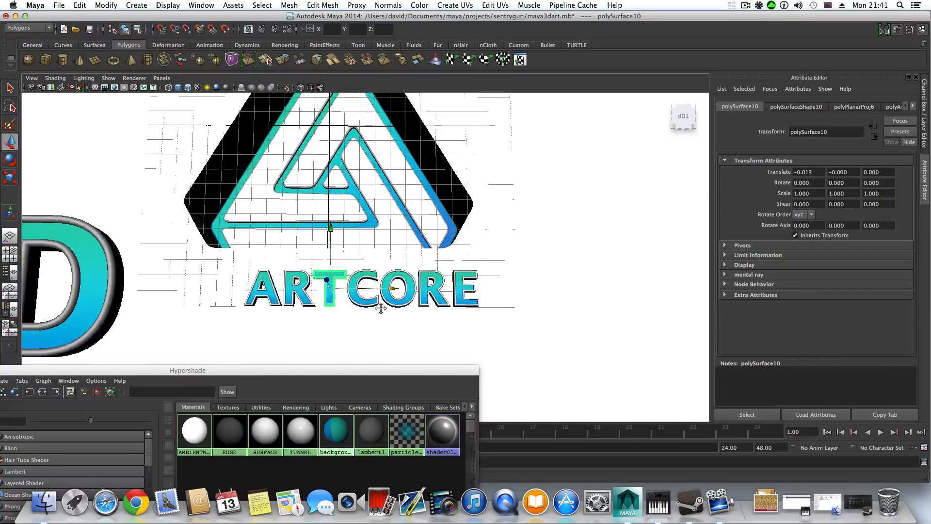
Step: Group all seven ARTCORE letters and centre the group's pivot
mouse_move(432, 297)
left_mouse_down("alt")
mouse_move(424, 293)
mouse_move(431, 287)
left_mouse_up("alt")
left_click(457, 272)
left_click(395, 268)
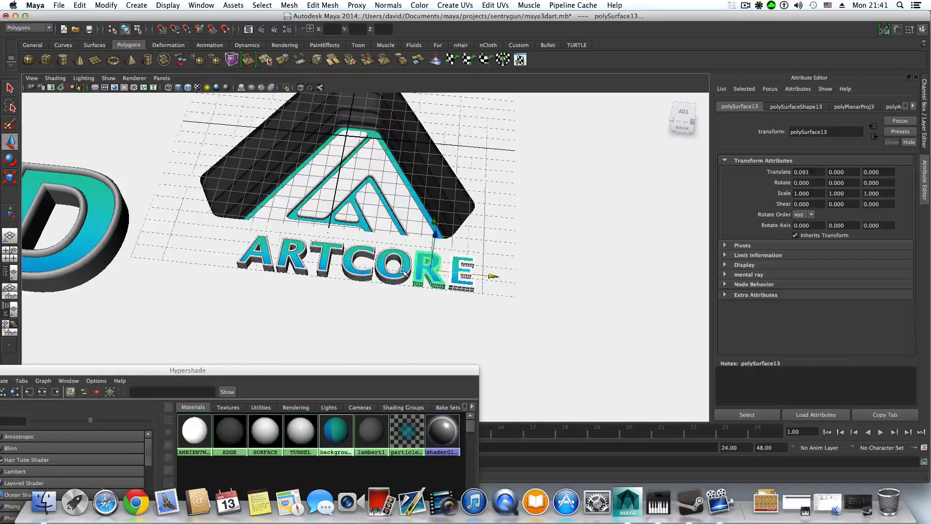
left_click(323, 260)
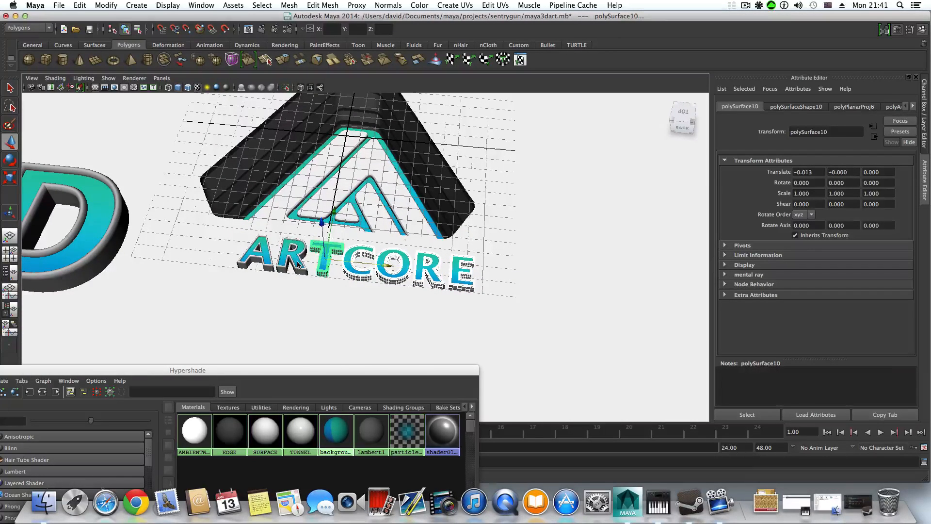
left_click(291, 257)
left_click(264, 253)
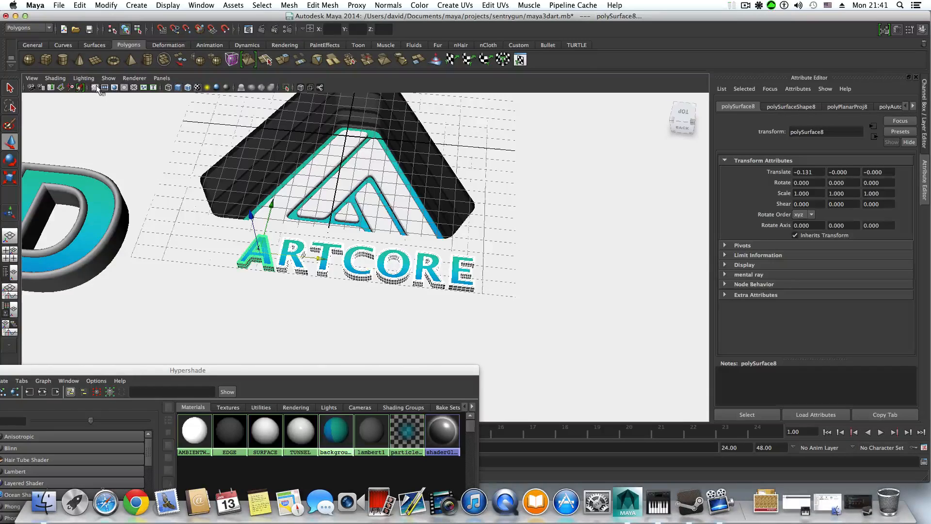
key("ctrl+g")
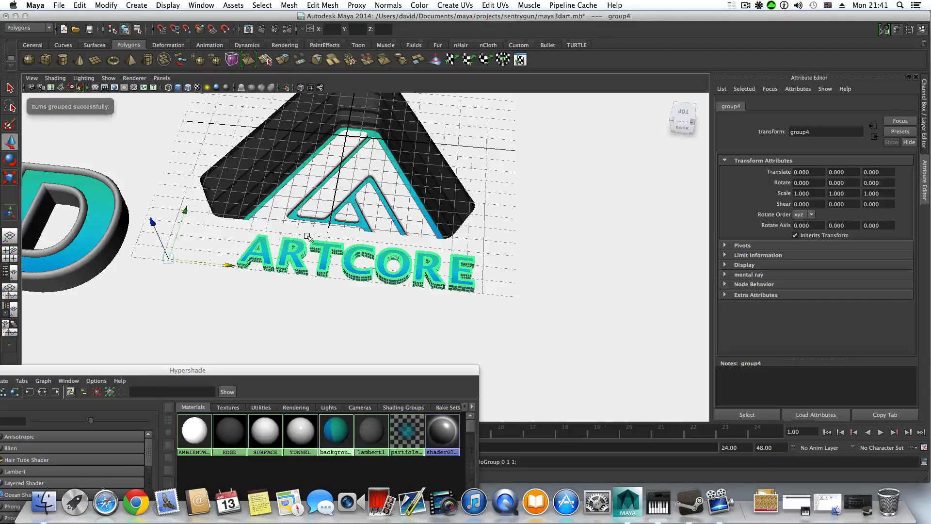
left_click(106, 6)
left_click(116, 108)
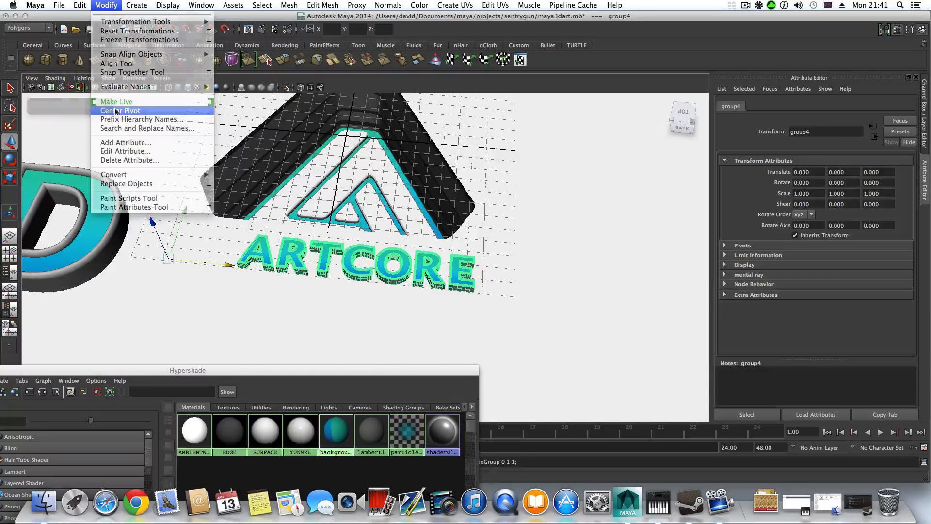
Step: Turn on grid snapping and move the ARTCORE group to about -0.945 in X, centring it under the triangle
scroll(340, 316, "down", 3)
left_click_drag(347, 292, 336, 306, "alt")
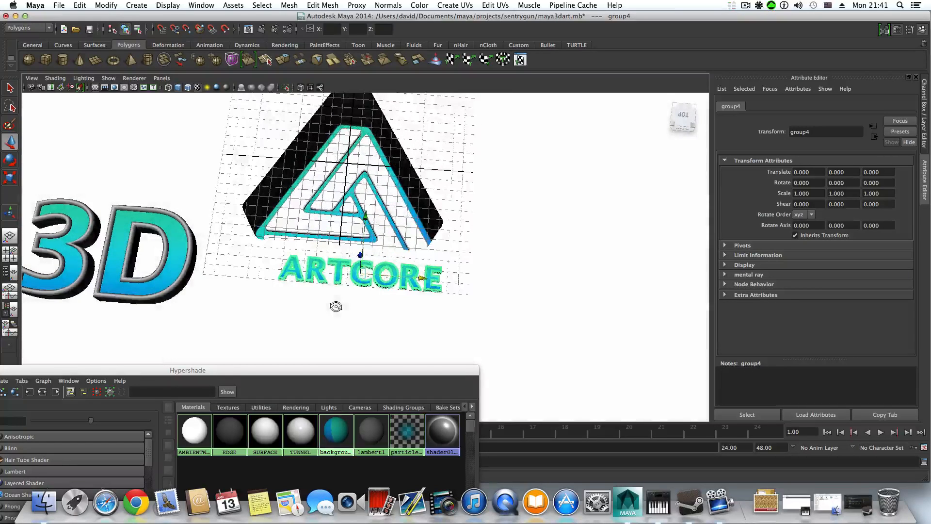
left_click(162, 29)
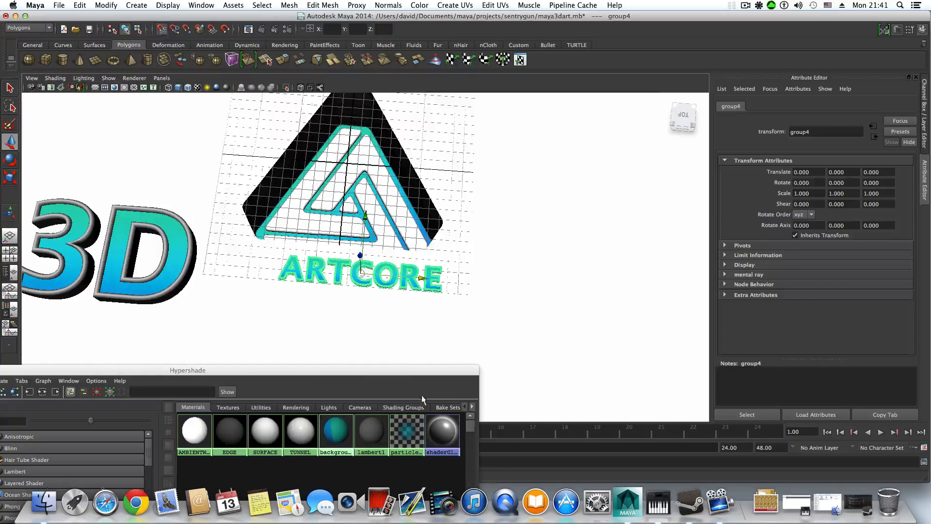
mouse_move(389, 301)
left_mouse_down("alt")
mouse_move(384, 316)
mouse_move(390, 298)
left_mouse_up("alt")
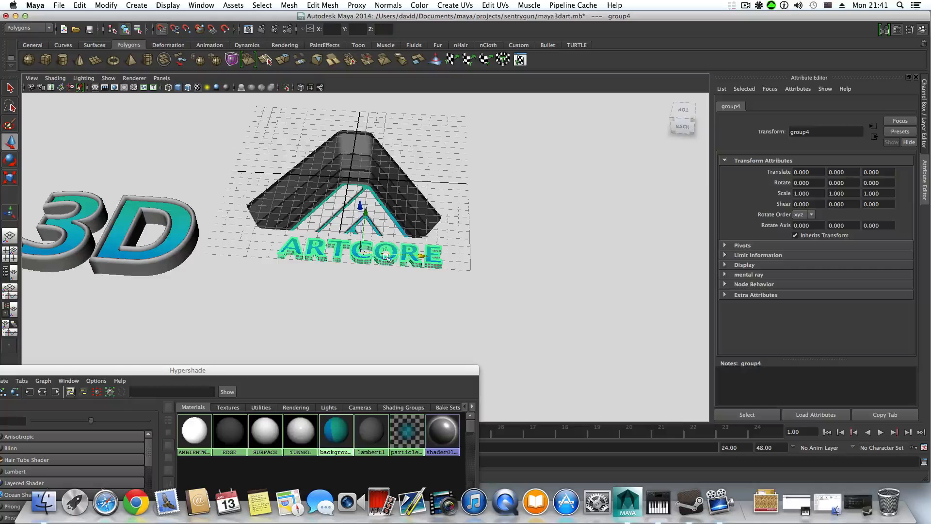
middle_click_drag(334, 272, 360, 277, "alt")
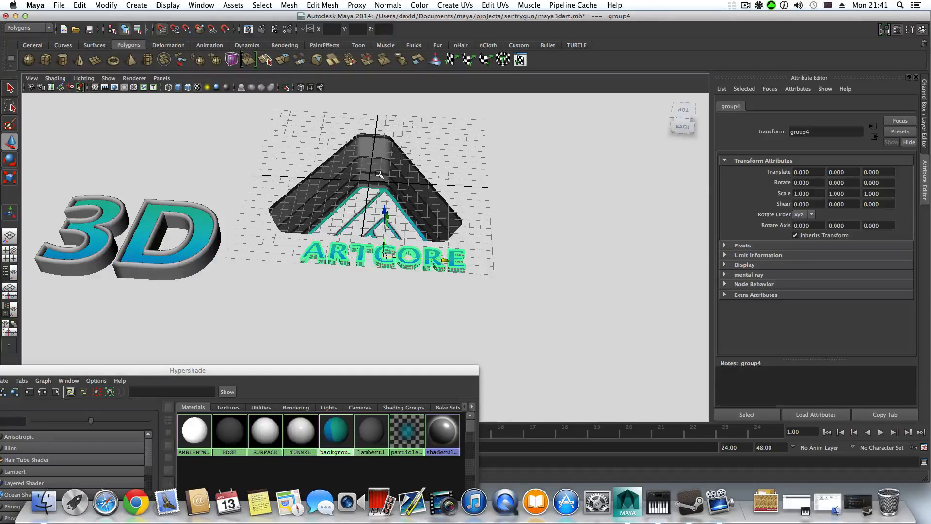
left_click_drag(444, 258, 330, 294)
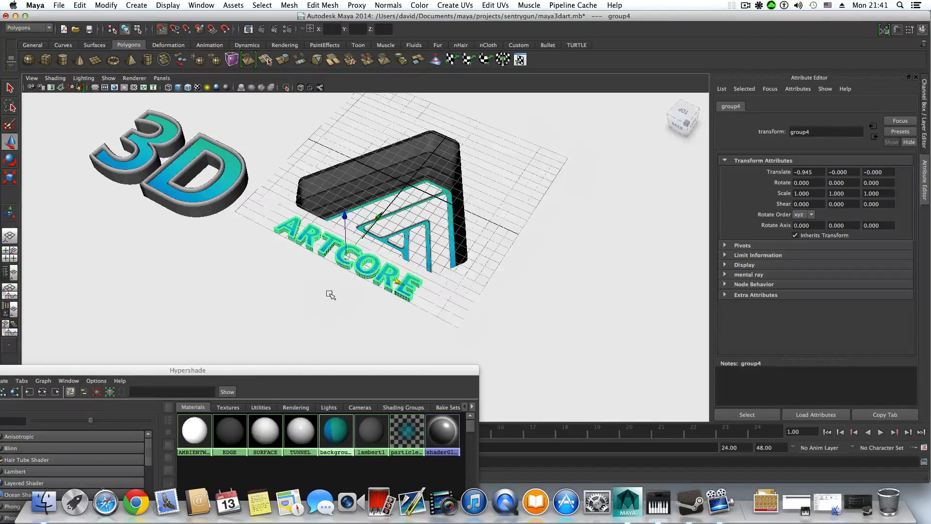
Step: Scale the ARTCORE group uniformly to about 1.485
key("e")
key("r")
left_click_drag(346, 256, 385, 266)
left_click_drag(338, 283, 377, 304, "alt")
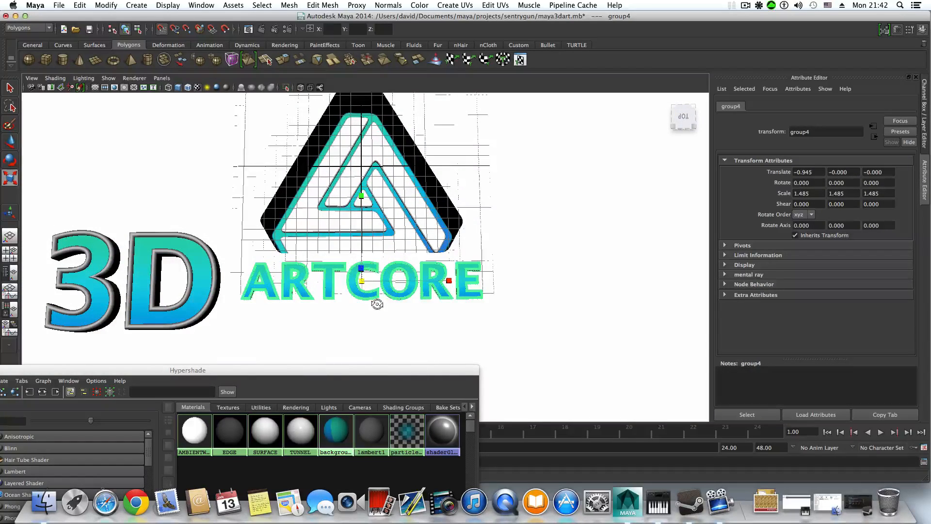
Step: Move the ARTCORE group slightly away from the triangle to about -0.061 in Y
key("w")
left_click_drag(362, 220, 364, 287)
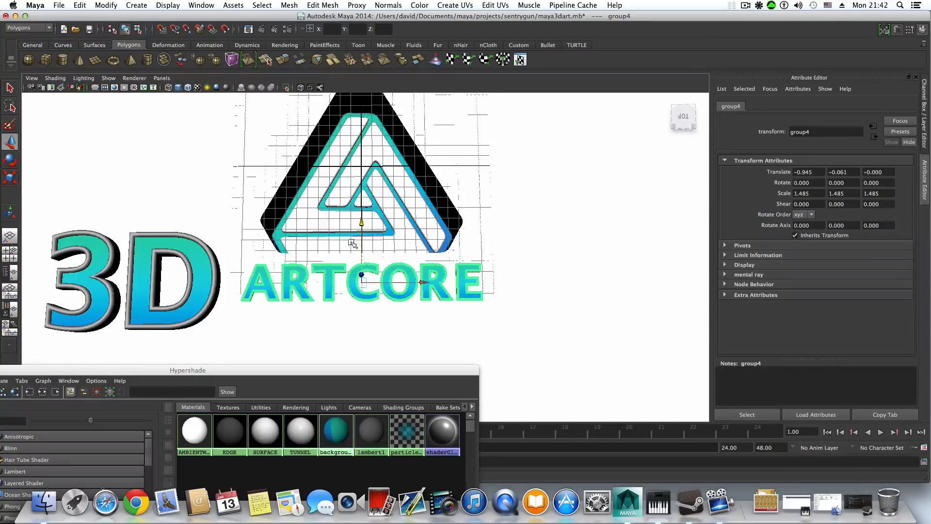
left_click_drag(353, 244, 358, 267, "alt")
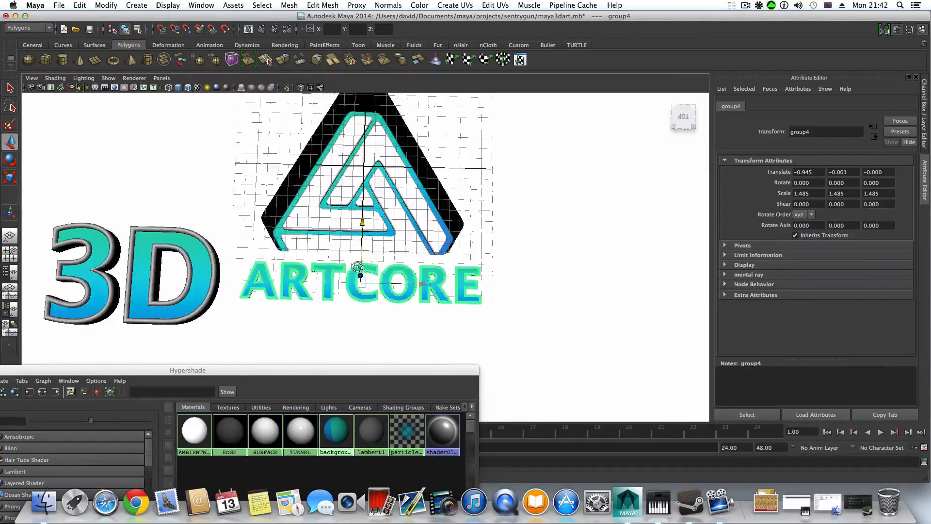
scroll(357, 266, "down", 2)
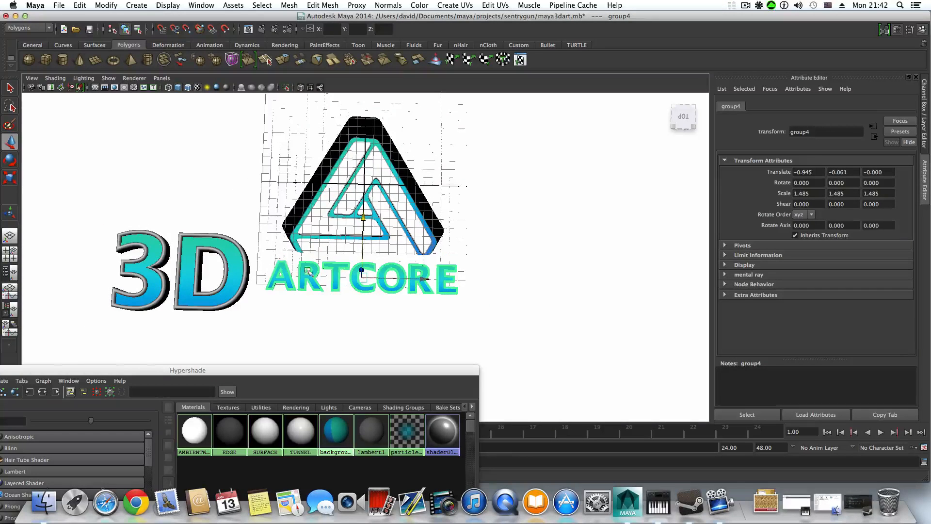
Step: Close the Hypershade and show the Outliner beside the perspective view
left_click(179, 275)
left_click(117, 305, "shift")
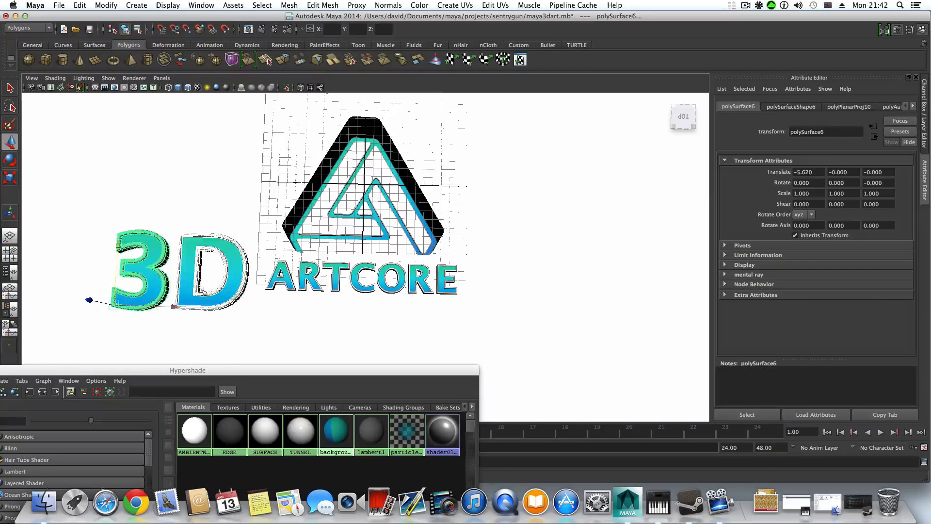
left_click_drag(208, 374, 452, 262)
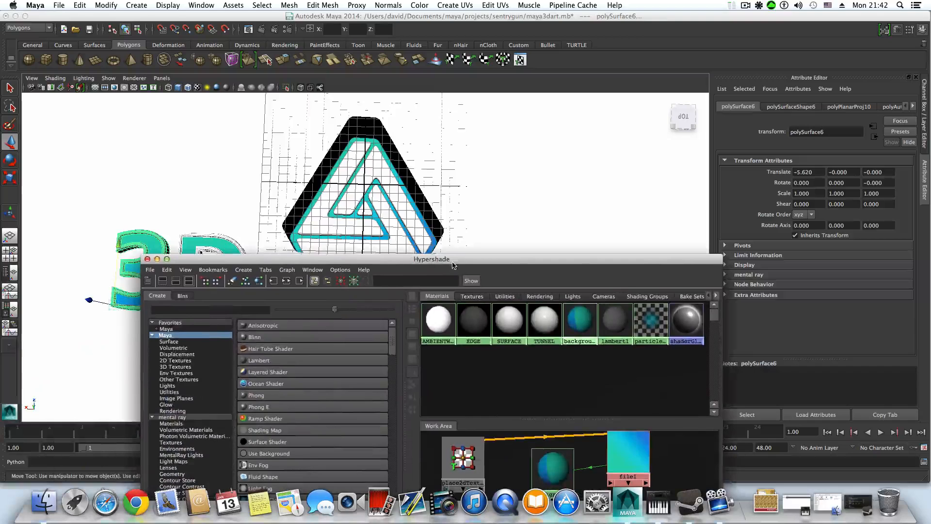
left_click(148, 261)
left_click(16, 280)
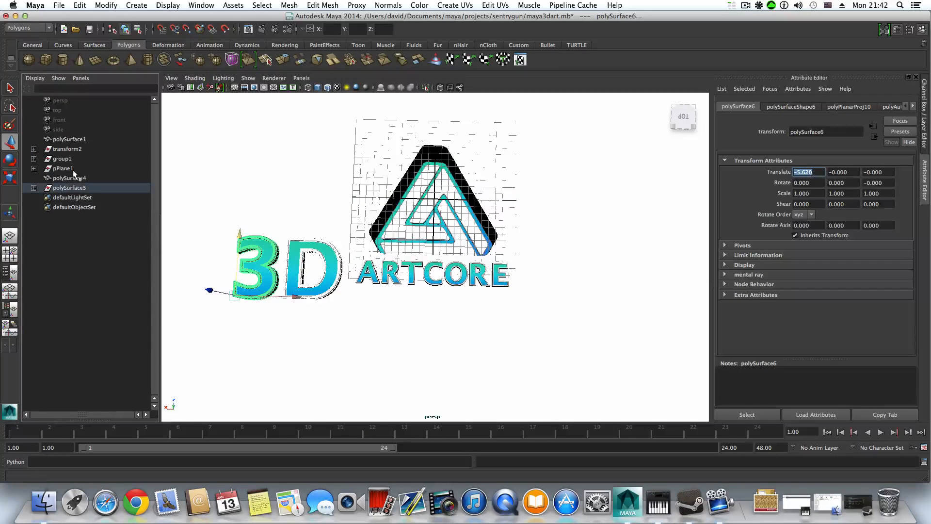
Step: Expand polySurface5 in the scene hierarchy and select group2, which holds the 3 and D
left_click(68, 190)
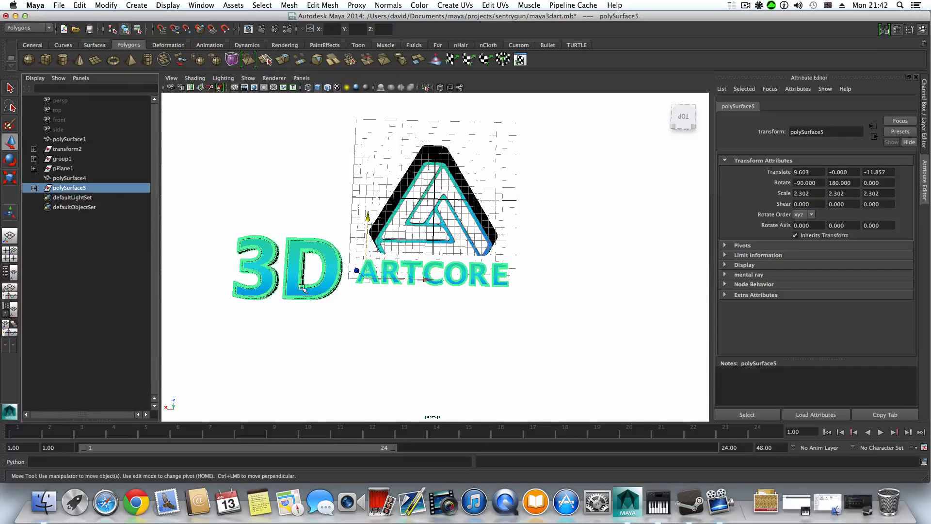
left_click(33, 189)
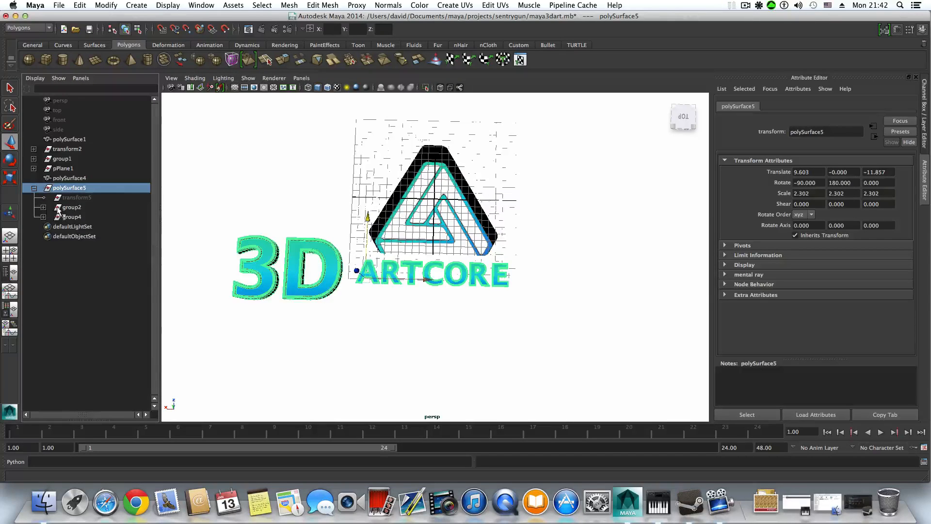
left_click(61, 209)
left_click_drag(332, 295, 331, 270, "alt")
scroll(330, 270, "up", 5)
middle_click_drag(331, 270, 387, 299, "alt")
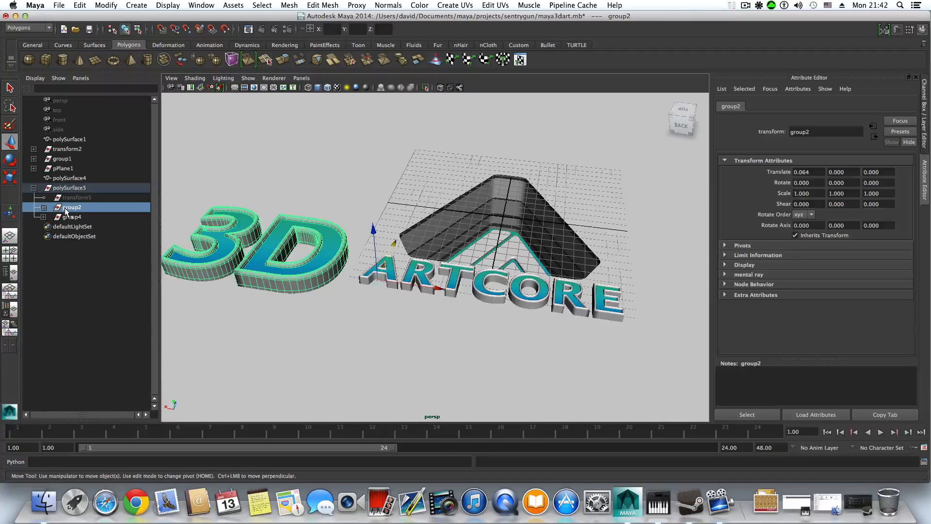
Step: Move group2 out of polySurface5 to the top level of the scene hierarchy and center its pivot
middle_click_drag(66, 211, 67, 184)
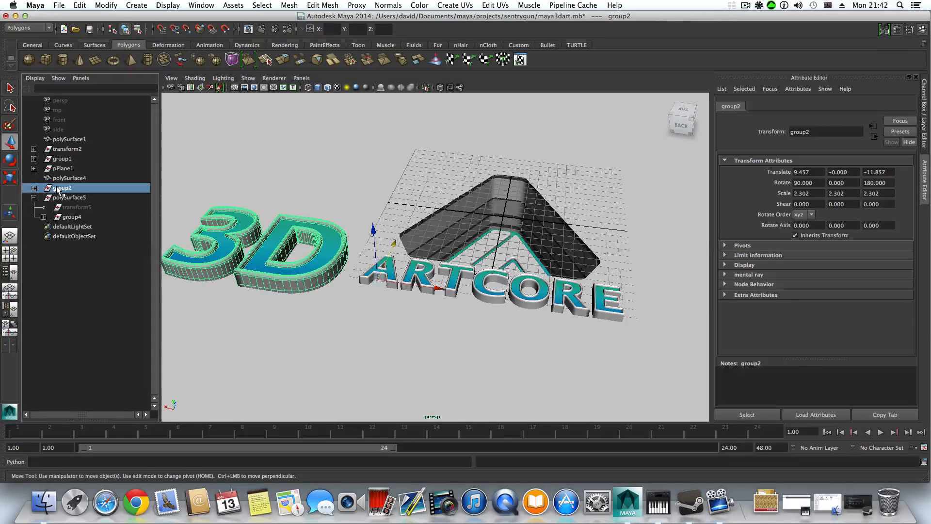
left_click(107, 5)
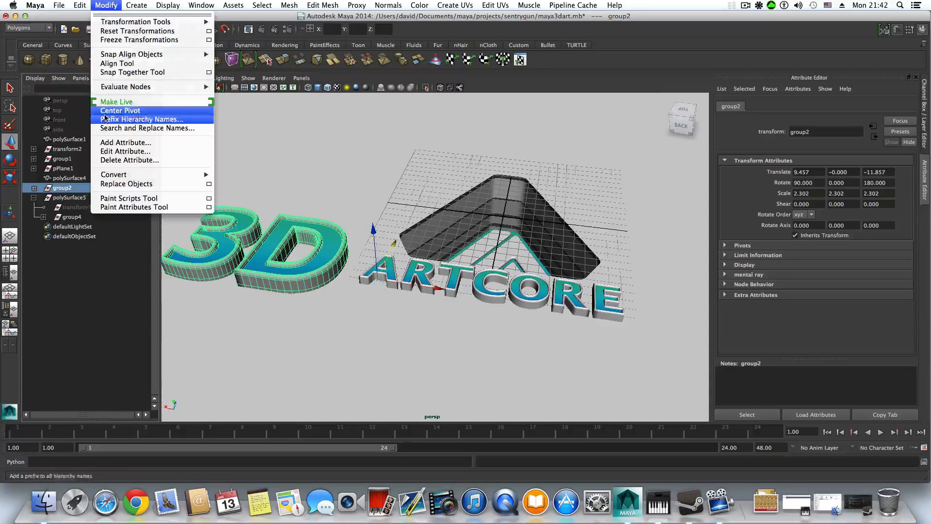
left_click(112, 111)
Step: Move the 3D lettering group away from the triangle to about 21.252 in X and 0.529 in Z
left_click_drag(318, 259, 189, 243)
scroll(252, 262, "down", 5)
middle_click_drag(252, 262, 394, 318, "alt")
left_click_drag(393, 318, 398, 323, "alt")
middle_click_drag(398, 323, 297, 304, "alt")
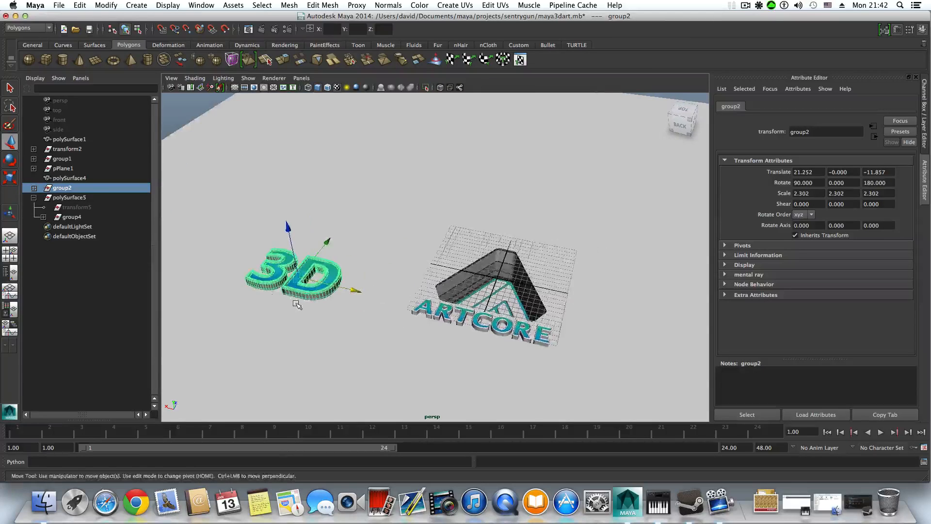
left_click_drag(297, 304, 301, 326, "alt")
left_click_drag(323, 221, 344, 166)
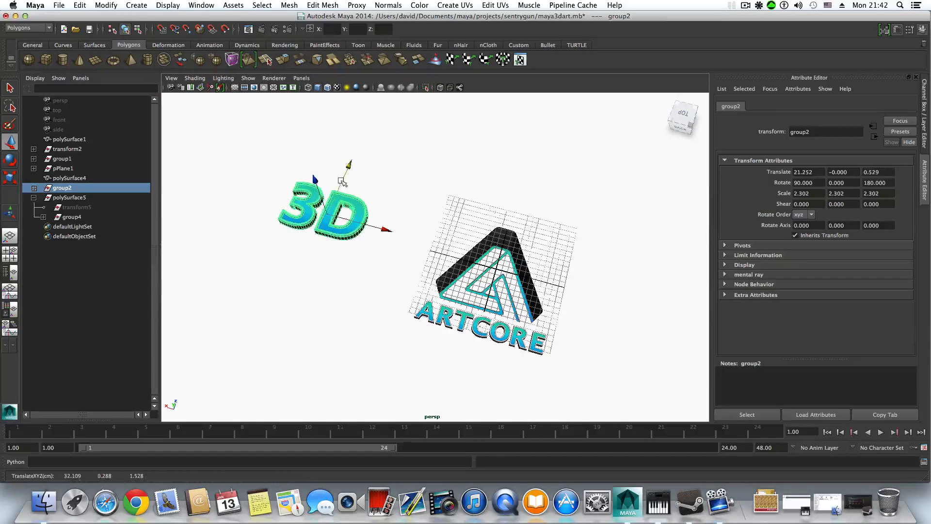
Step: Rotate the 3D lettering group to -45 degrees in Y and raise it to about 1.420 in Y
key("e")
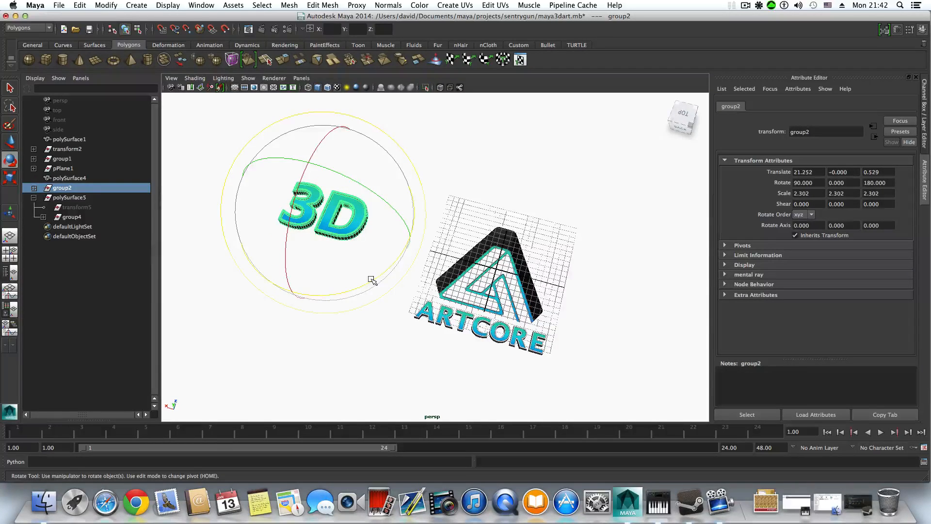
left_click_drag(372, 280, 360, 249)
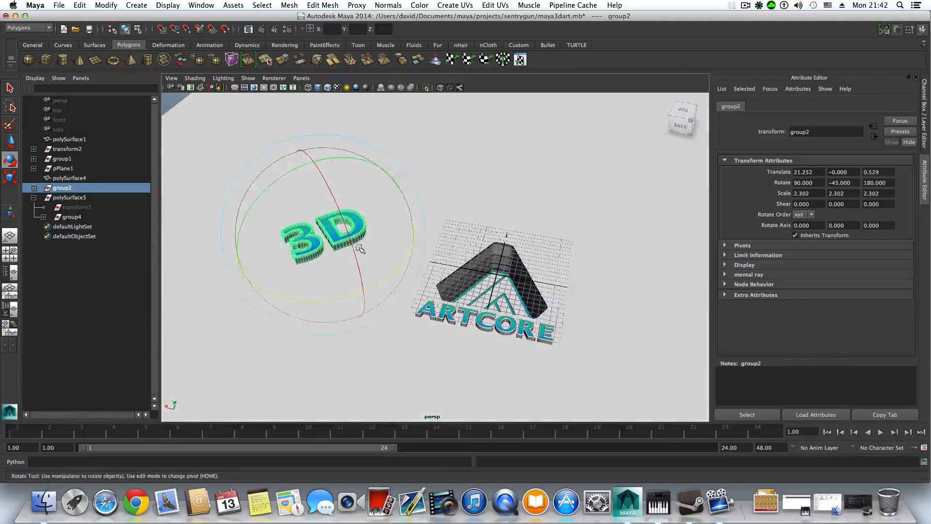
key("w")
left_click_drag(318, 183, 319, 183)
left_click_drag(352, 285, 356, 248, "alt")
left_click_drag(320, 210, 320, 207)
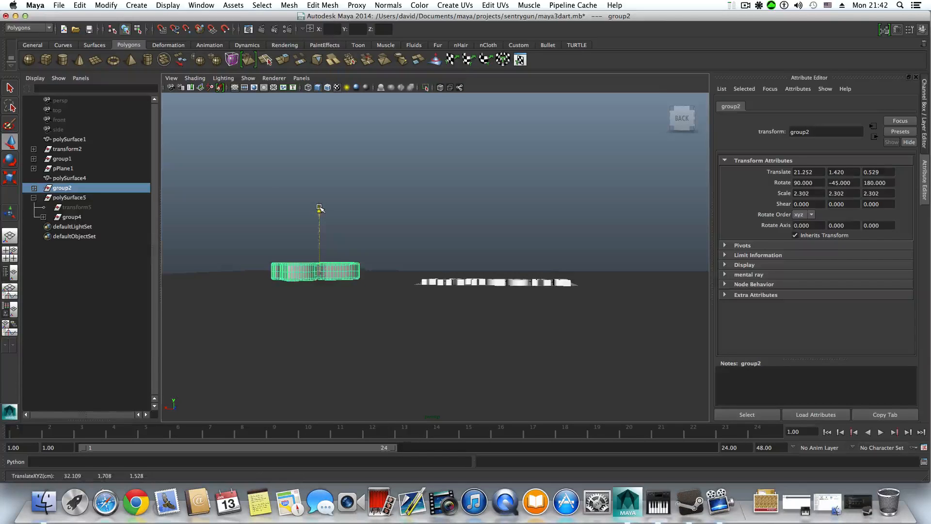
left_click_drag(418, 287, 438, 236, "alt")
Step: Select polySurface5 in the scene hierarchy and examine the ARTCORE lettering and the whole layout from above
left_click(69, 197)
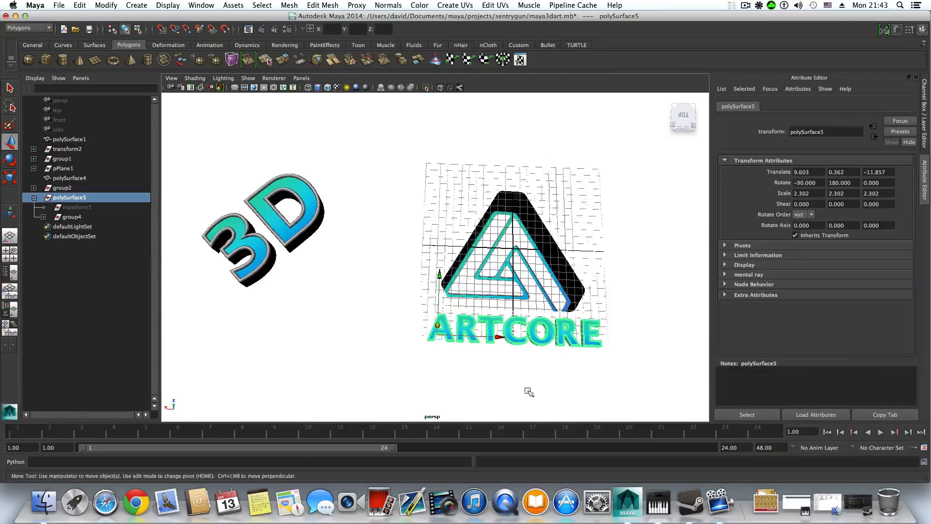
middle_click_drag(528, 392, 472, 349, "alt")
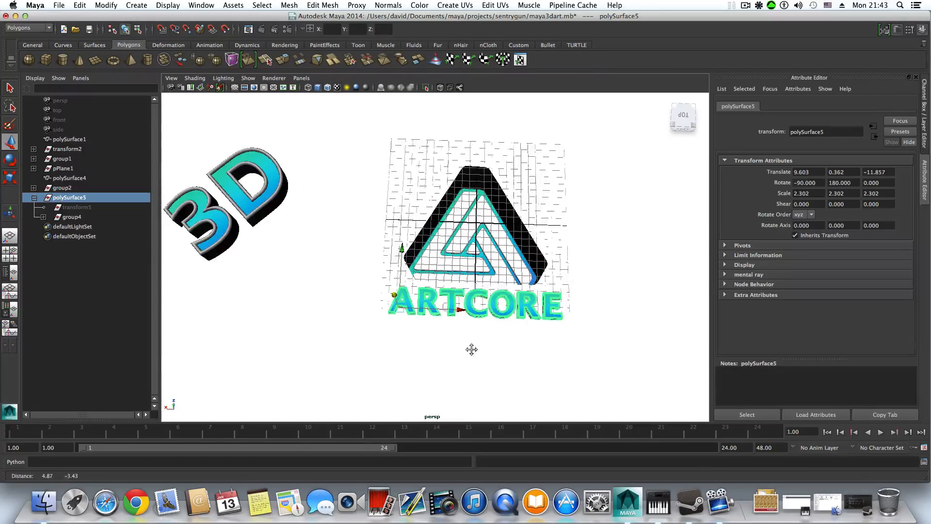
scroll(472, 349, "up", 5)
scroll(357, 268, "down", 6)
middle_click_drag(356, 244, 364, 254, "alt")
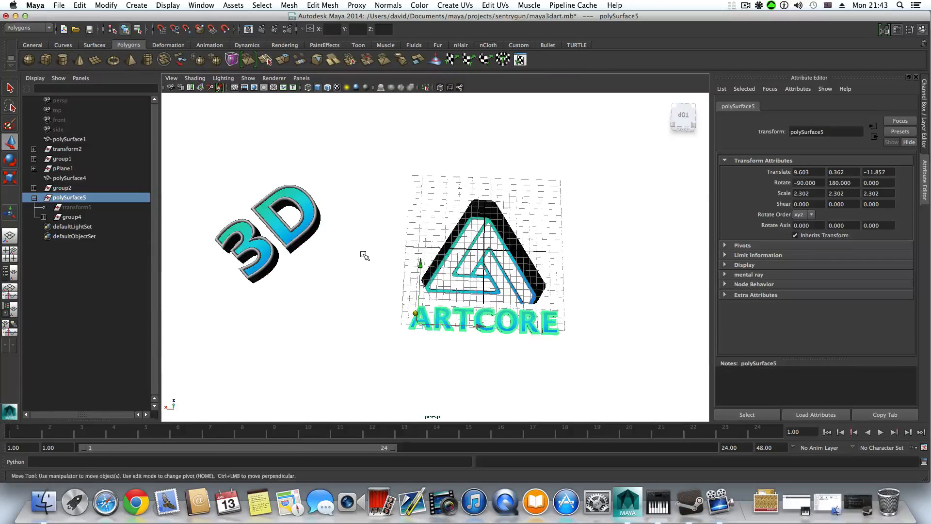
left_click_drag(364, 255, 365, 266, "alt")
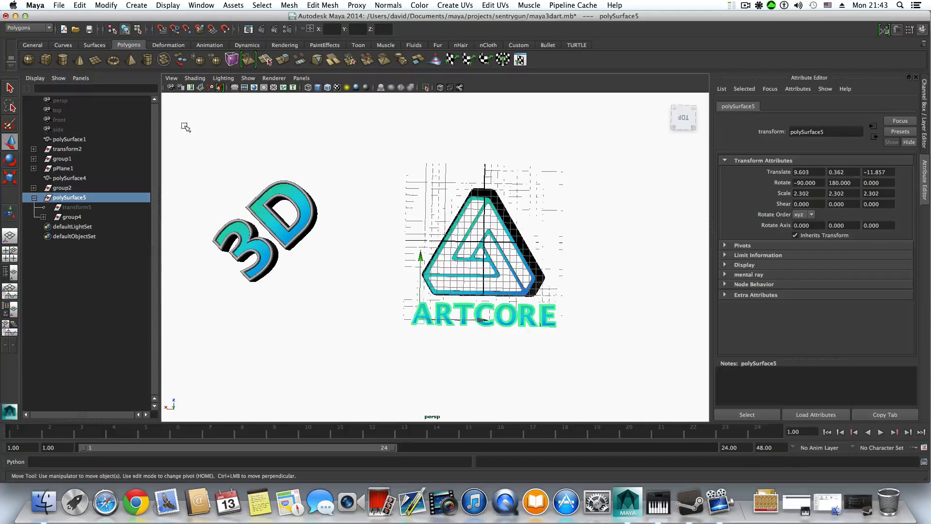
Step: Select all the logo geometry in the perspective view and delete its construction history
left_click_drag(184, 126, 616, 391)
scroll(614, 391, "down", 3)
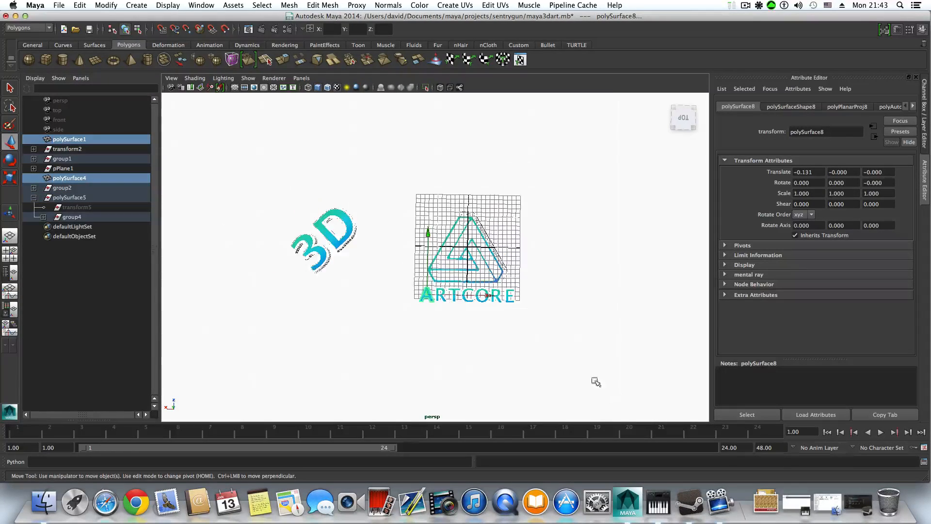
left_click(79, 5)
mouse_move(111, 119)
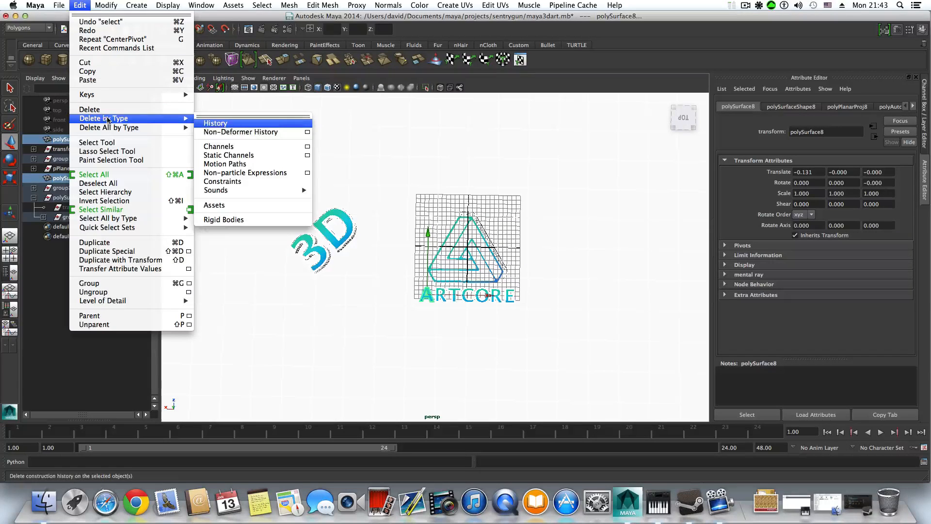
left_click(214, 120)
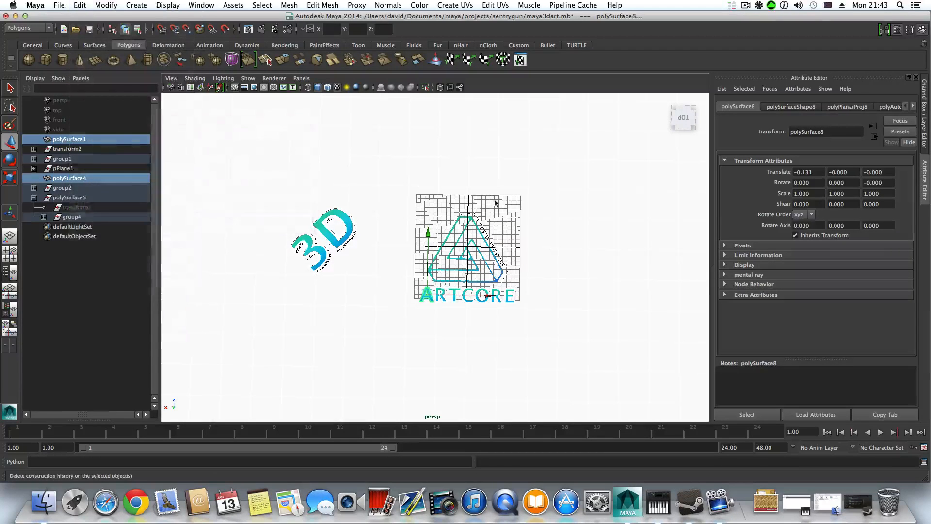
Step: Select polySurface4 and examine the arrangement of the 3D lettering, triangle and ARTCORE from several angles
left_click(552, 234)
mouse_move(552, 285)
left_mouse_down("alt")
mouse_move(511, 266)
mouse_move(568, 278)
left_mouse_up("alt")
scroll(569, 278, "up", 5)
scroll(558, 278, "down", 2)
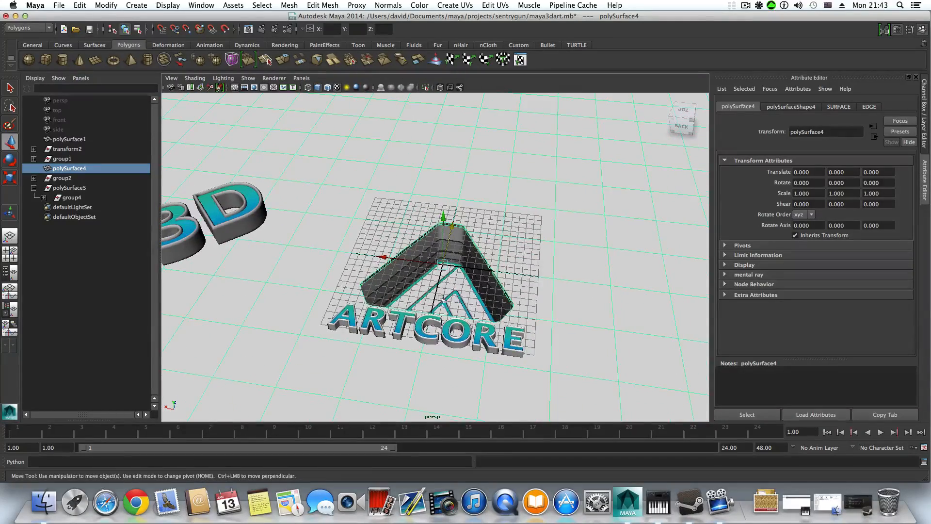
left_click_drag(444, 316, 440, 335, "alt")
scroll(360, 303, "down", 2)
middle_click_drag(361, 303, 390, 316, "alt")
left_click_drag(390, 317, 386, 323, "alt")
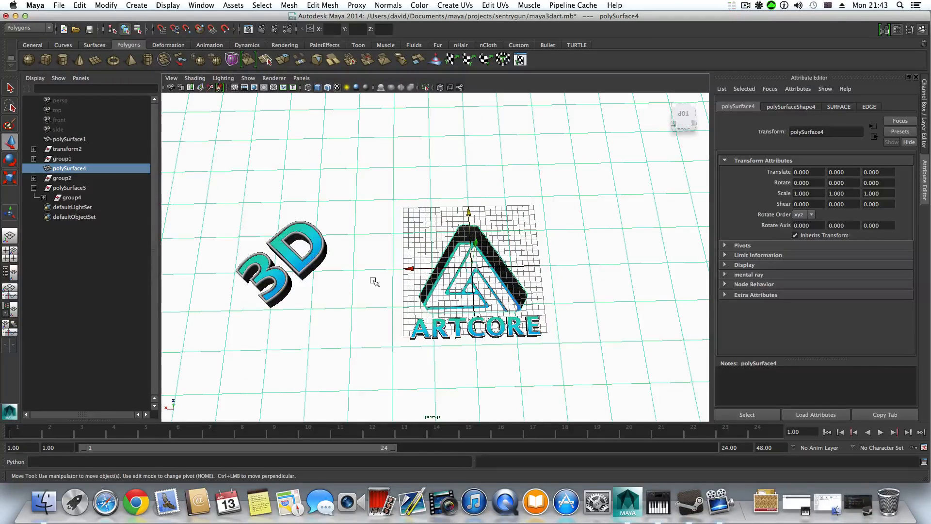
left_click_drag(377, 266, 380, 277, "alt")
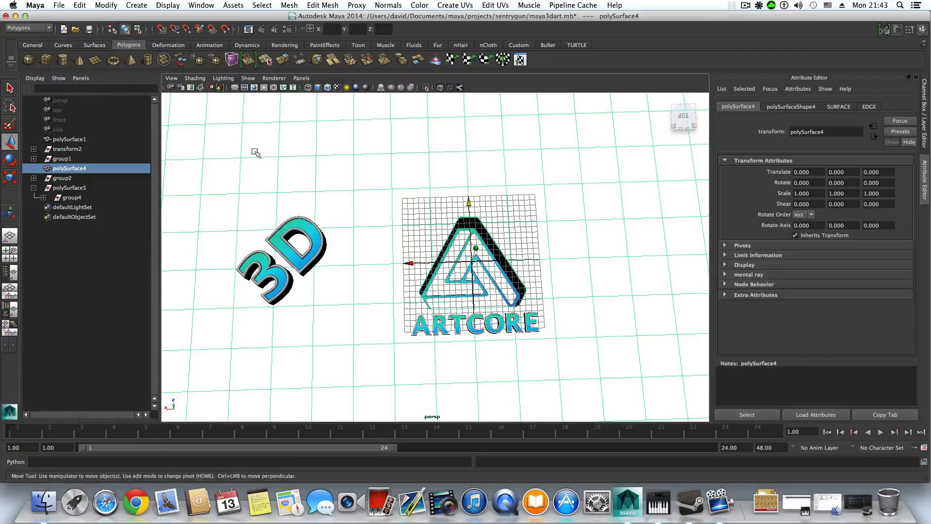
left_click_drag(541, 246, 544, 242, "alt")
right_click_drag(377, 229, 432, 236, "alt")
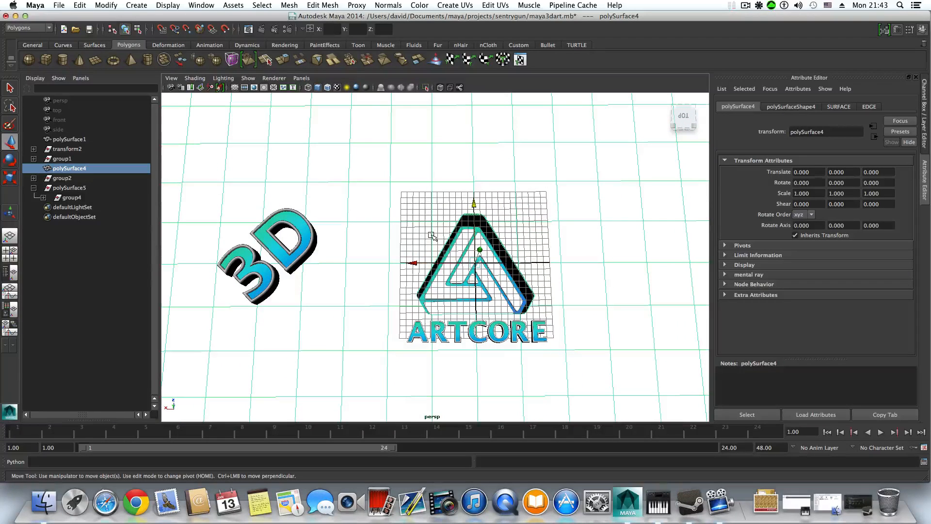
left_click_drag(435, 245, 439, 241, "alt")
right_click_drag(395, 239, 426, 266, "alt")
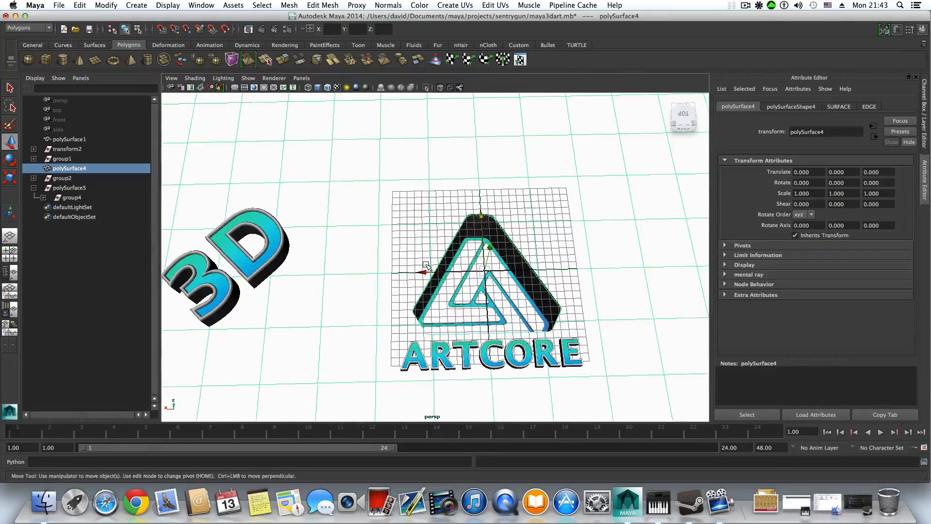
left_click_drag(426, 266, 388, 243, "alt")
left_click_drag(530, 319, 508, 297, "alt")
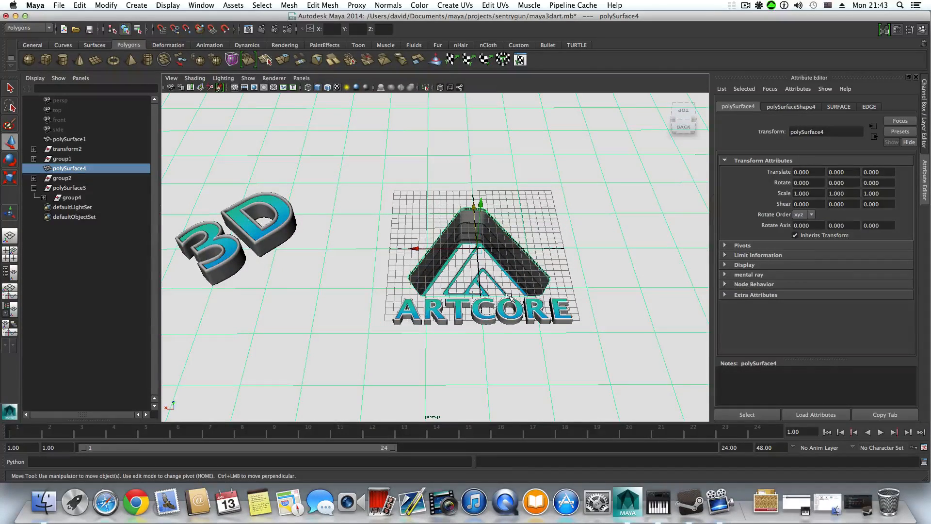